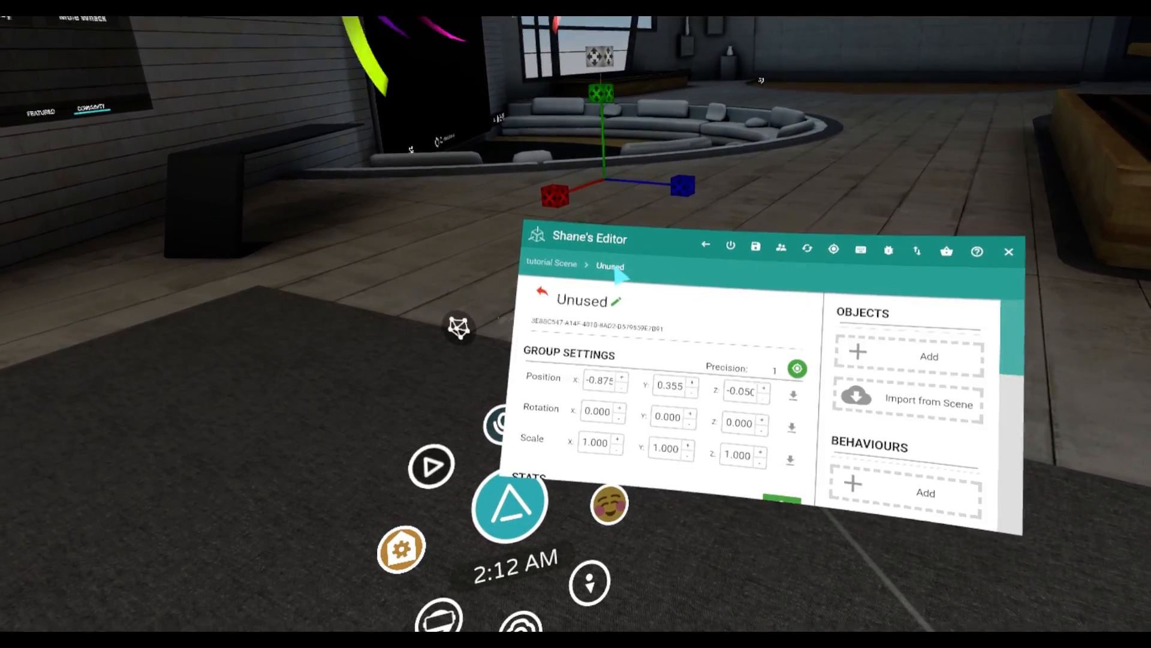
# Rename the Unused group as ride1 and save the new name
pyautogui.click(616, 301)
pyautogui.click(804, 450)
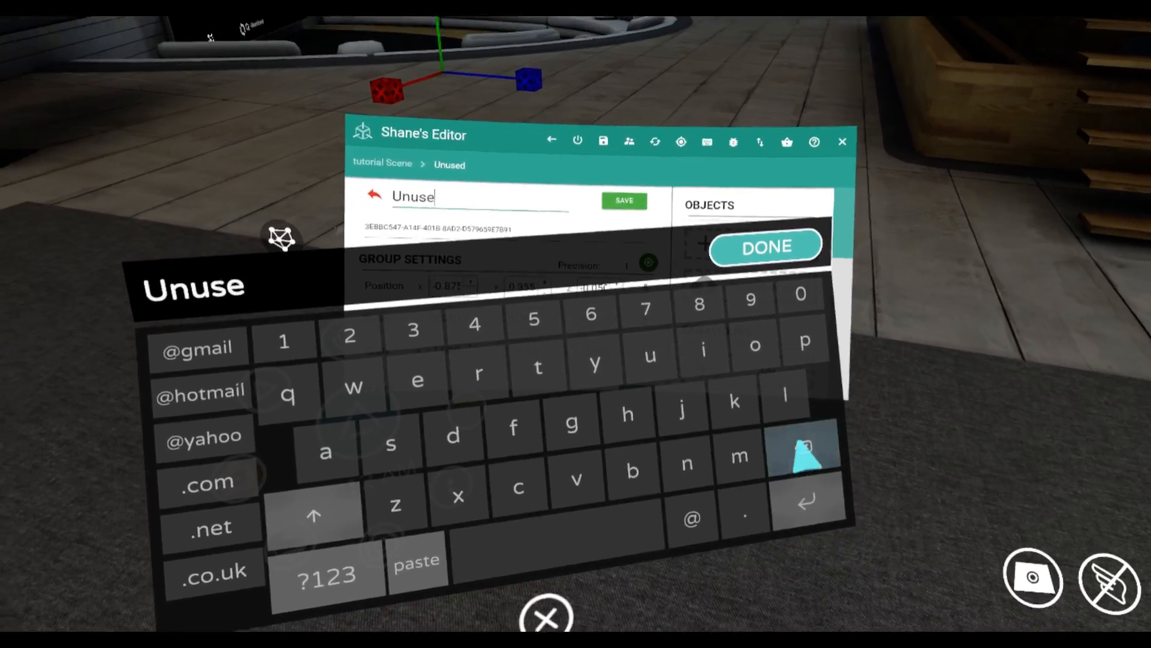
pyautogui.press('BackSpace')
pyautogui.press('BackSpace')
pyautogui.press('BackSpace')
pyautogui.press('BackSpace')
pyautogui.press('BackSpace')
pyautogui.write('r')
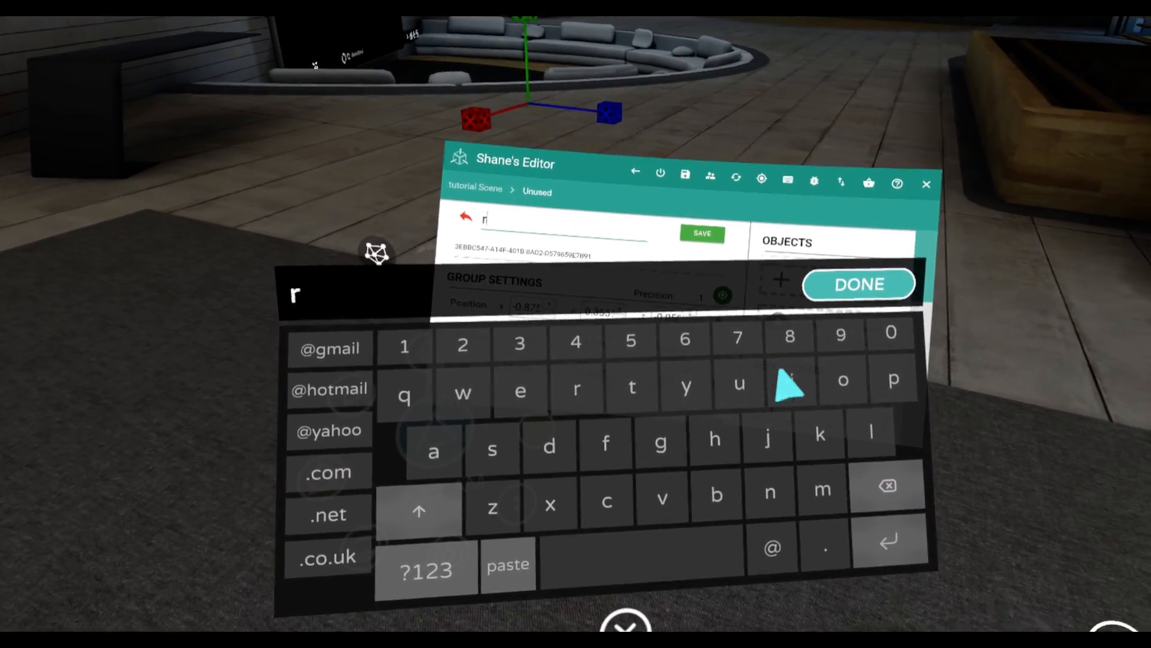
pyautogui.write('ide1')
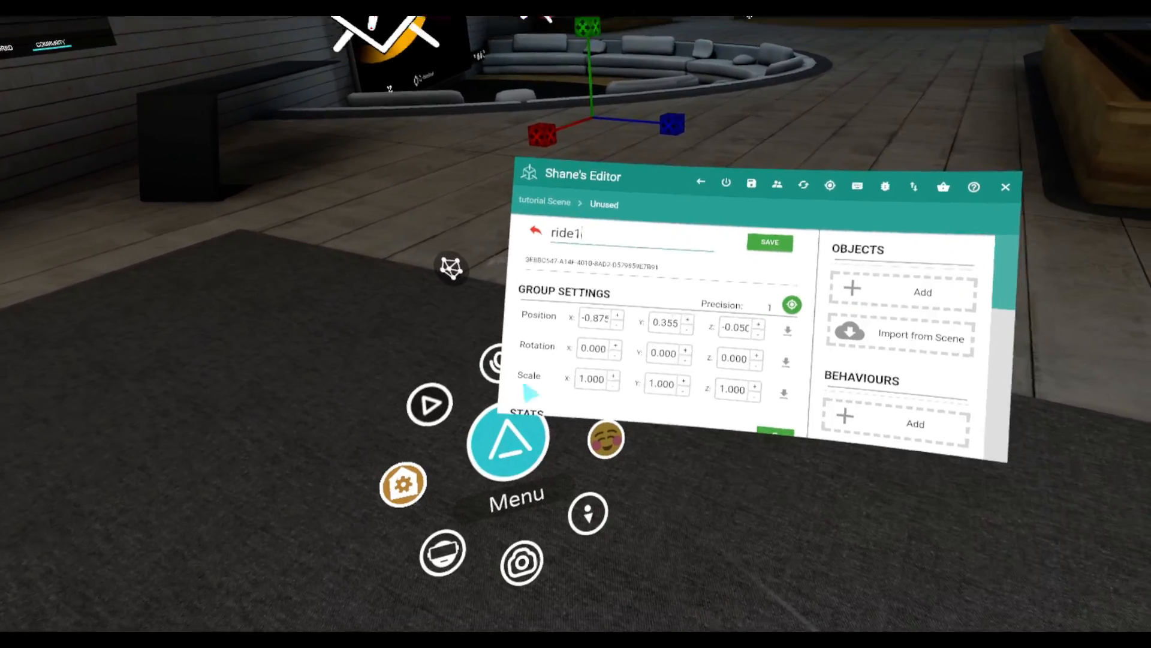
pyautogui.click(770, 243)
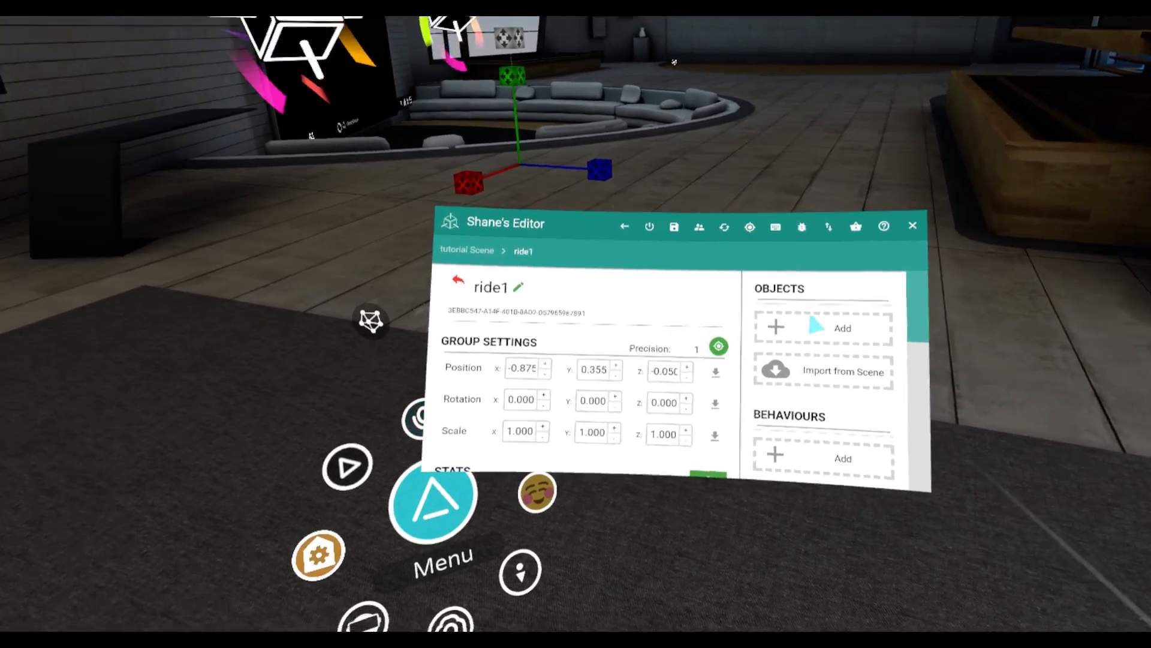
# Add a child group inside ride1 and name it base
pyautogui.click(817, 325)
pyautogui.click(642, 300)
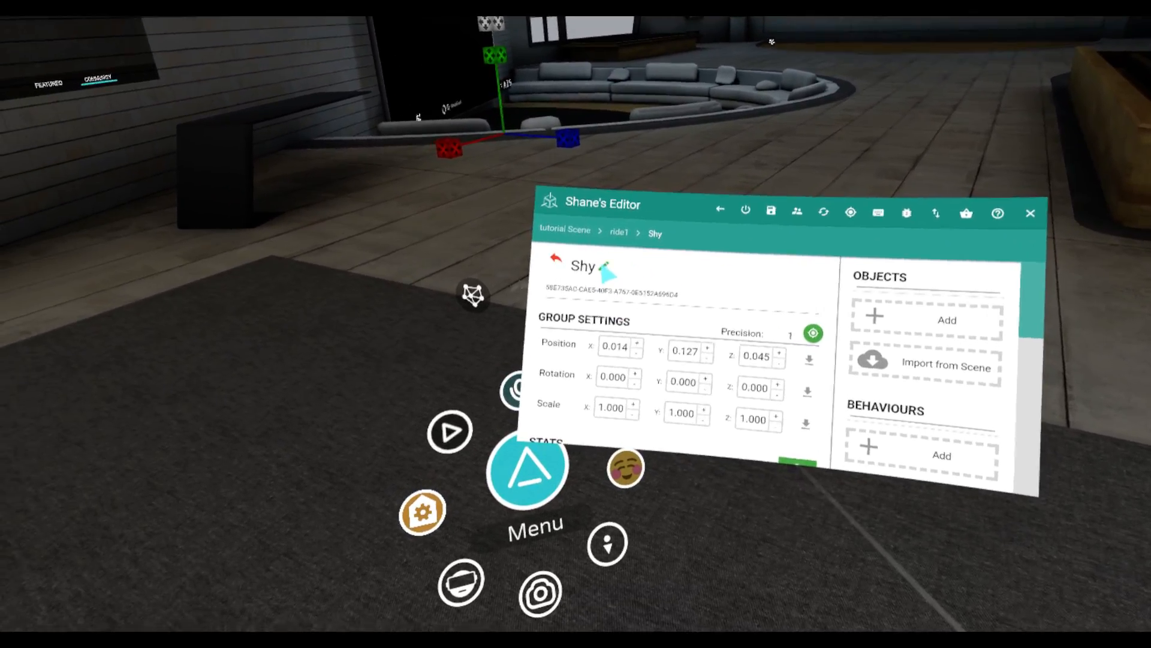
pyautogui.click(497, 262)
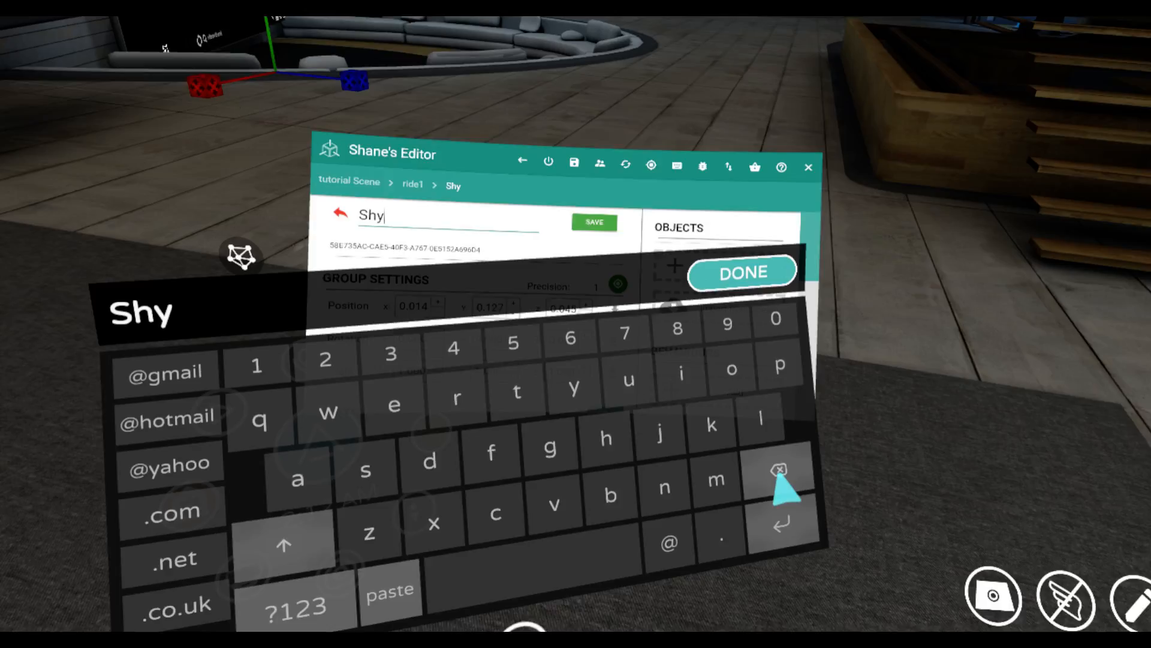
pyautogui.click(779, 471)
pyautogui.click(779, 470)
pyautogui.click(779, 471)
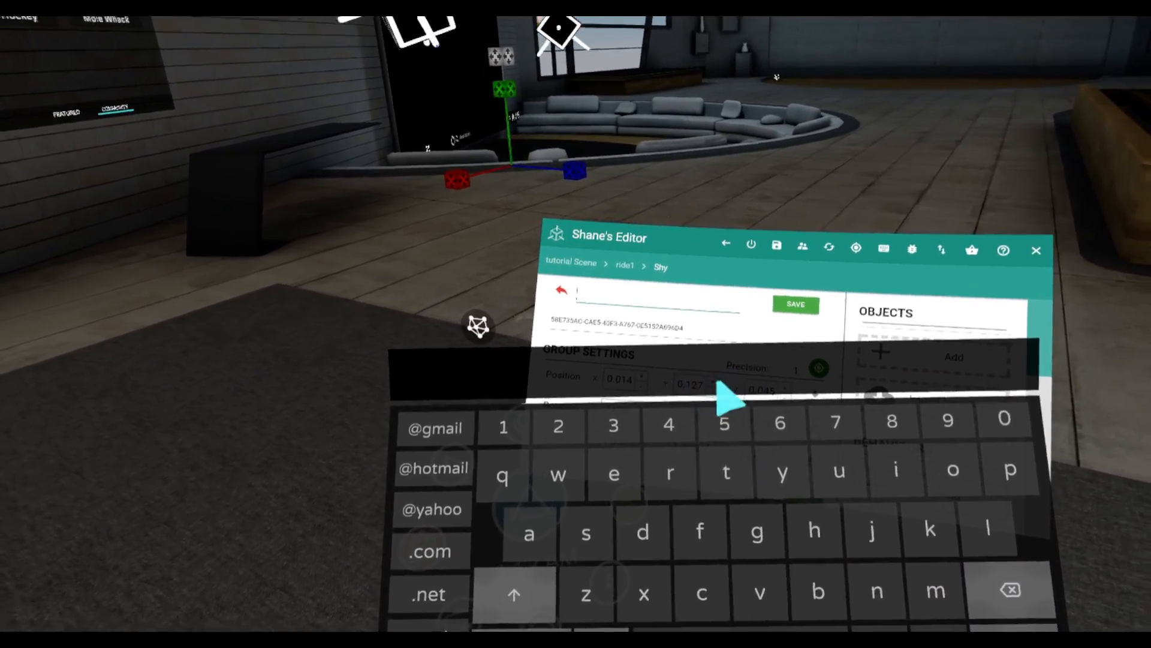
pyautogui.write('ba')
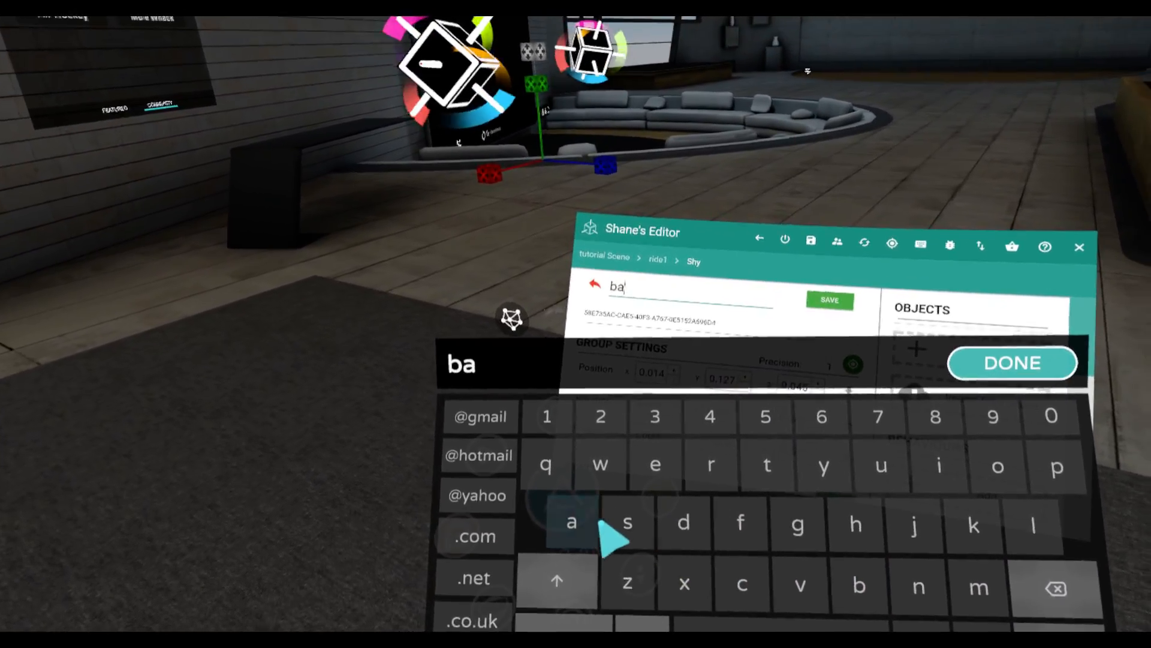
pyautogui.write('se')
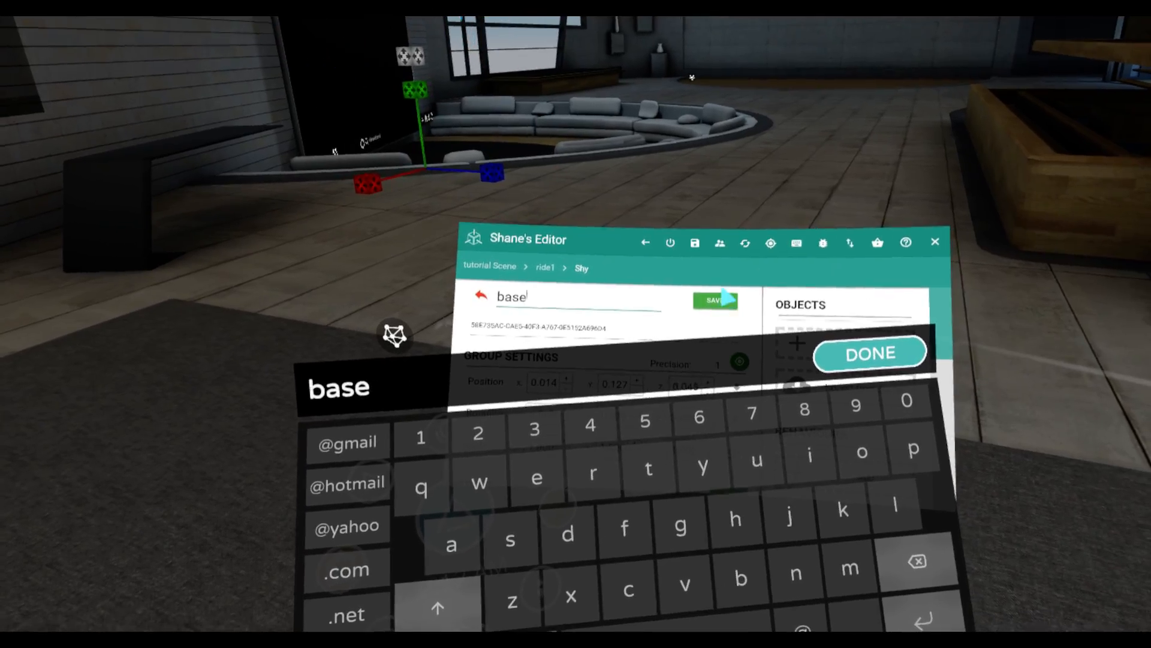
pyautogui.click(720, 300)
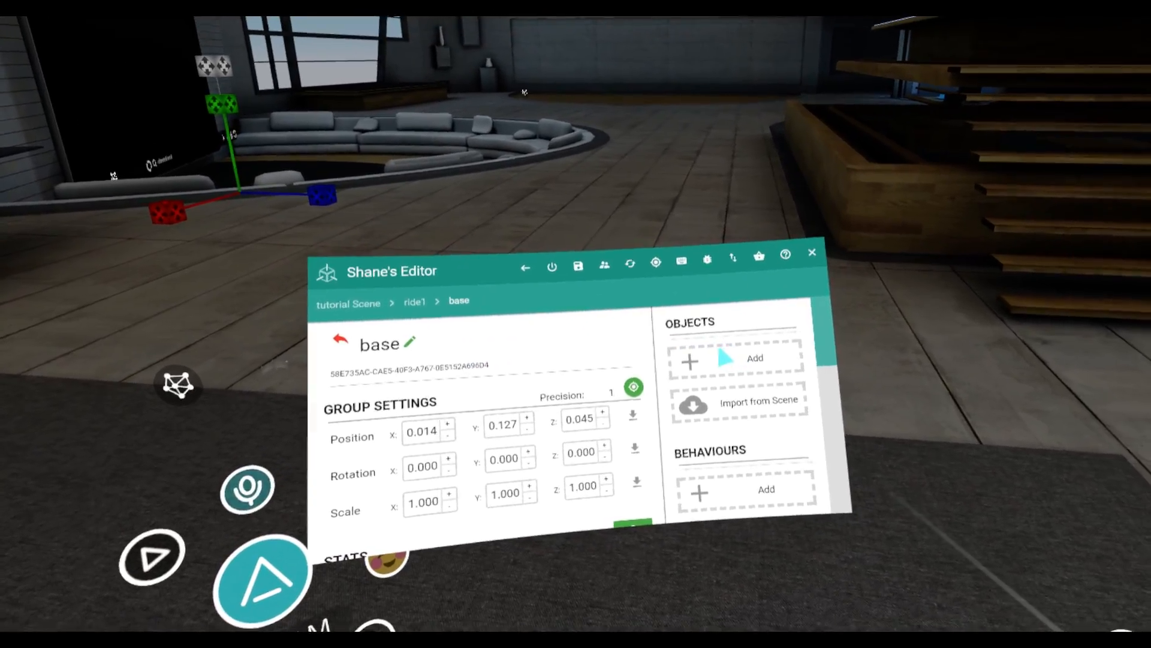
# Add a child group inside base and name it wheel L
pyautogui.click(726, 358)
pyautogui.click(617, 329)
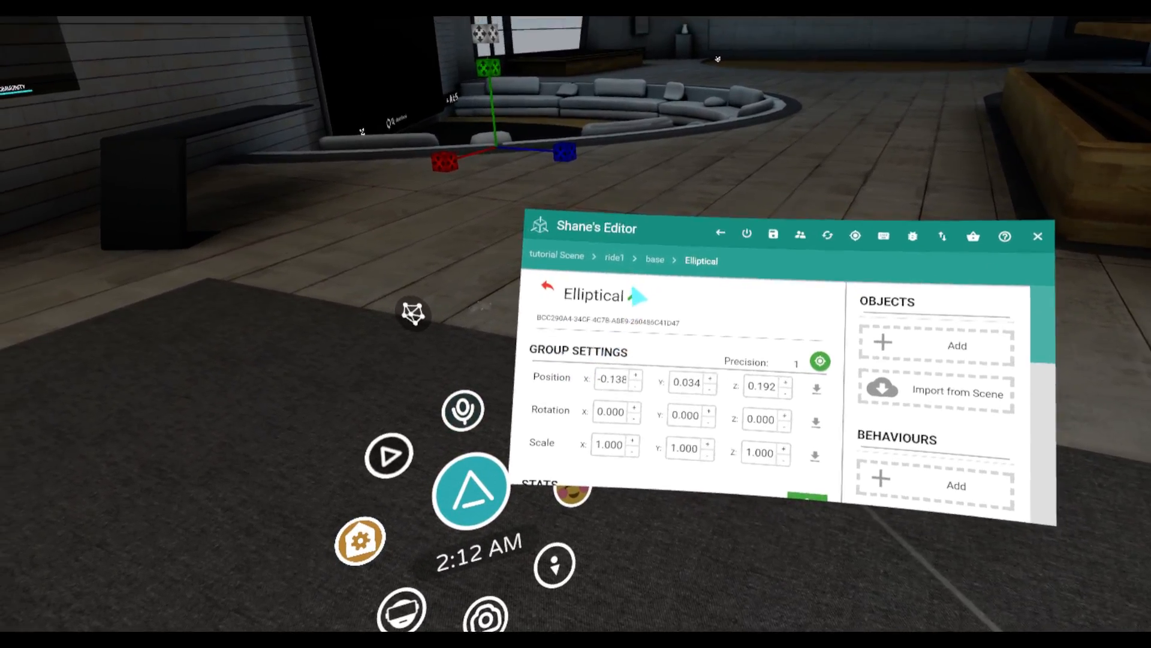
pyautogui.click(627, 291)
pyautogui.press('BackSpace')
pyautogui.press('BackSpace')
pyautogui.press('BackSpace')
pyautogui.press('BackSpace')
pyautogui.press('BackSpace')
pyautogui.press('BackSpace')
pyautogui.press('BackSpace')
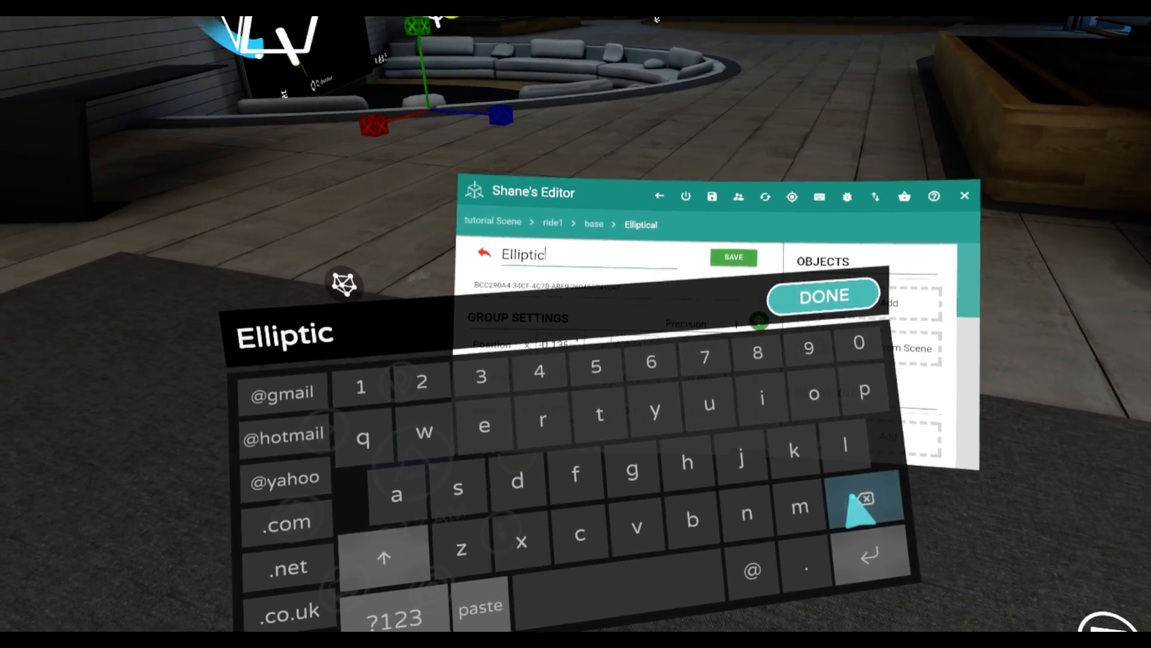
pyautogui.press('BackSpace')
pyautogui.press('BackSpace')
pyautogui.press('BackSpace')
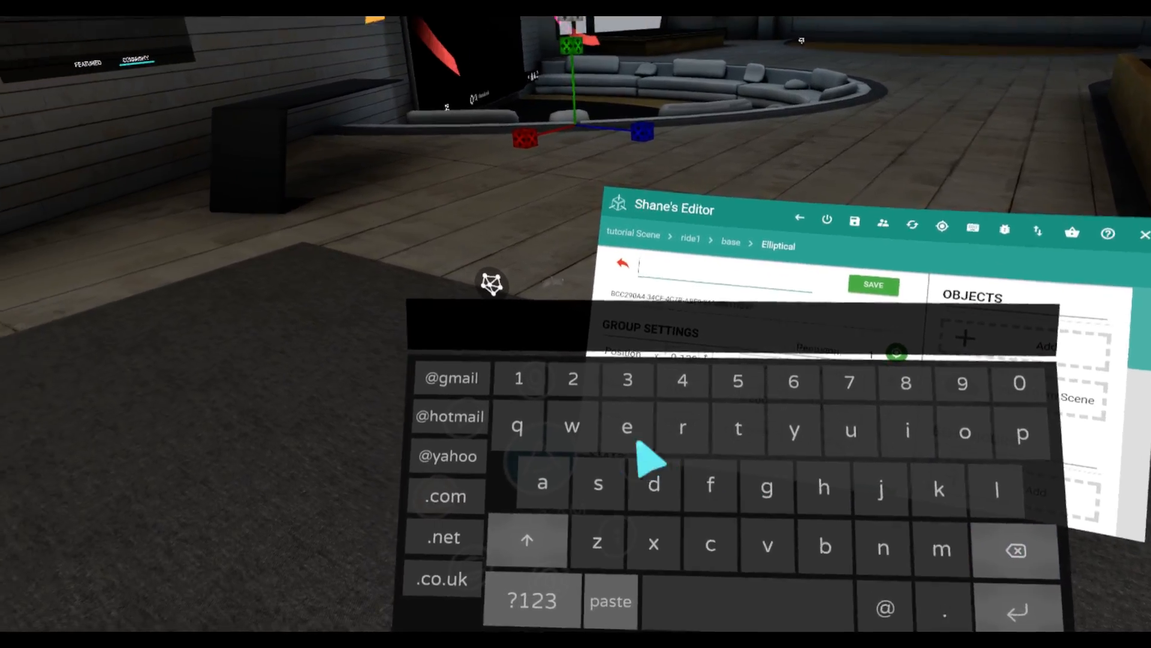
pyautogui.write('whee')
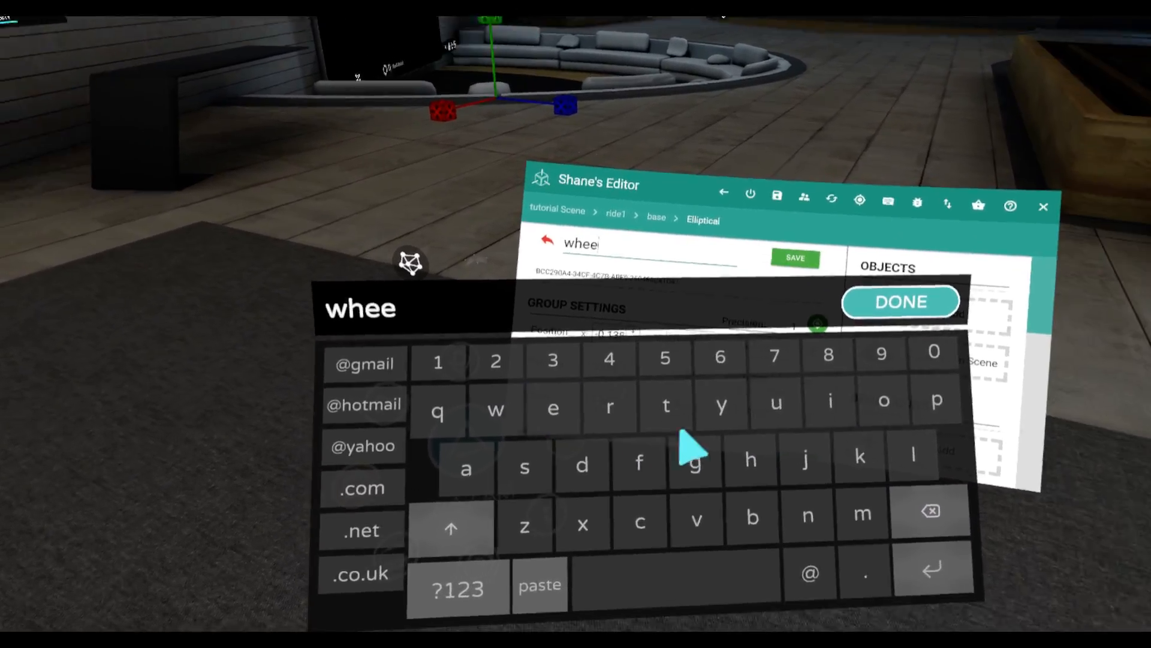
pyautogui.write('l')
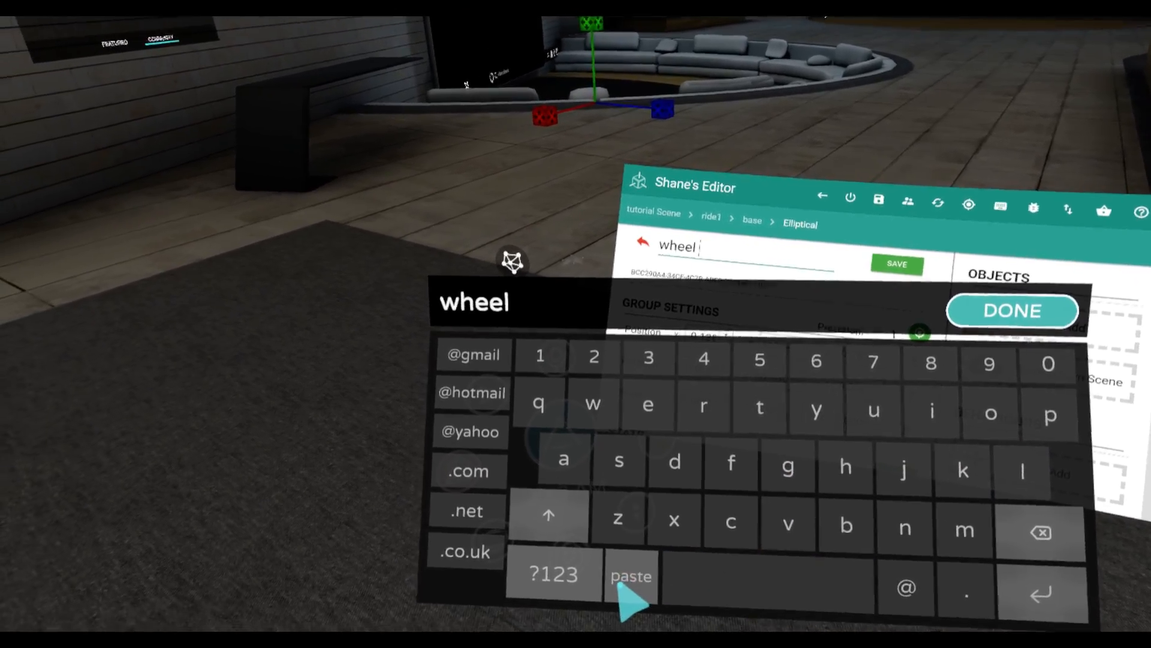
pyautogui.write(' L')
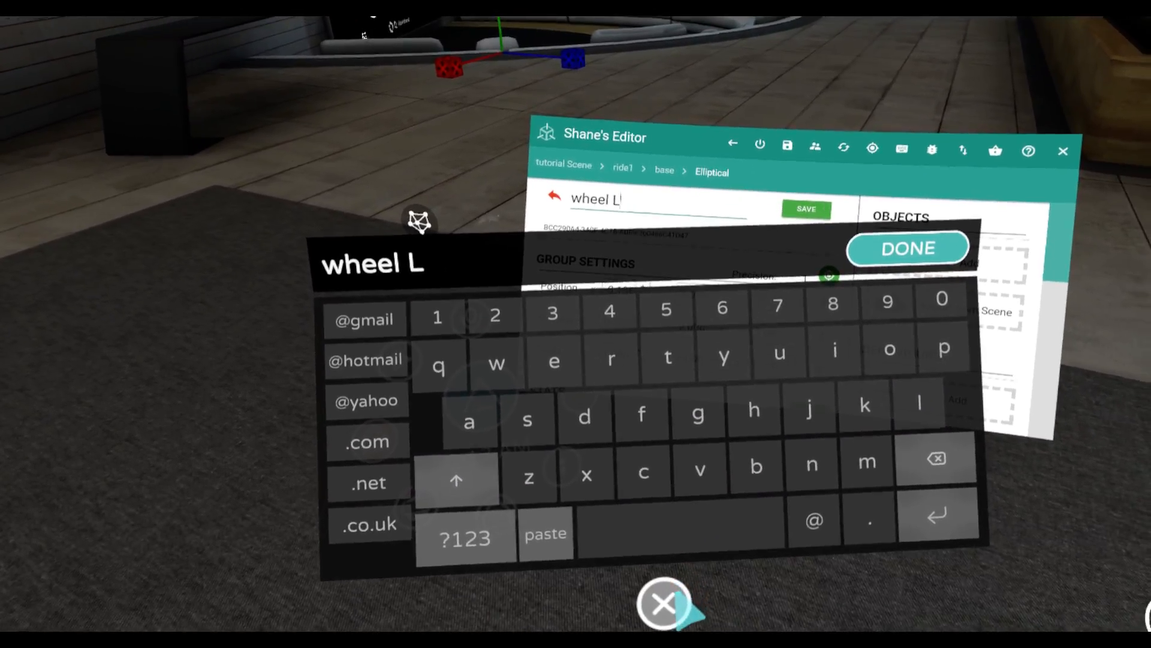
pyautogui.click(673, 605)
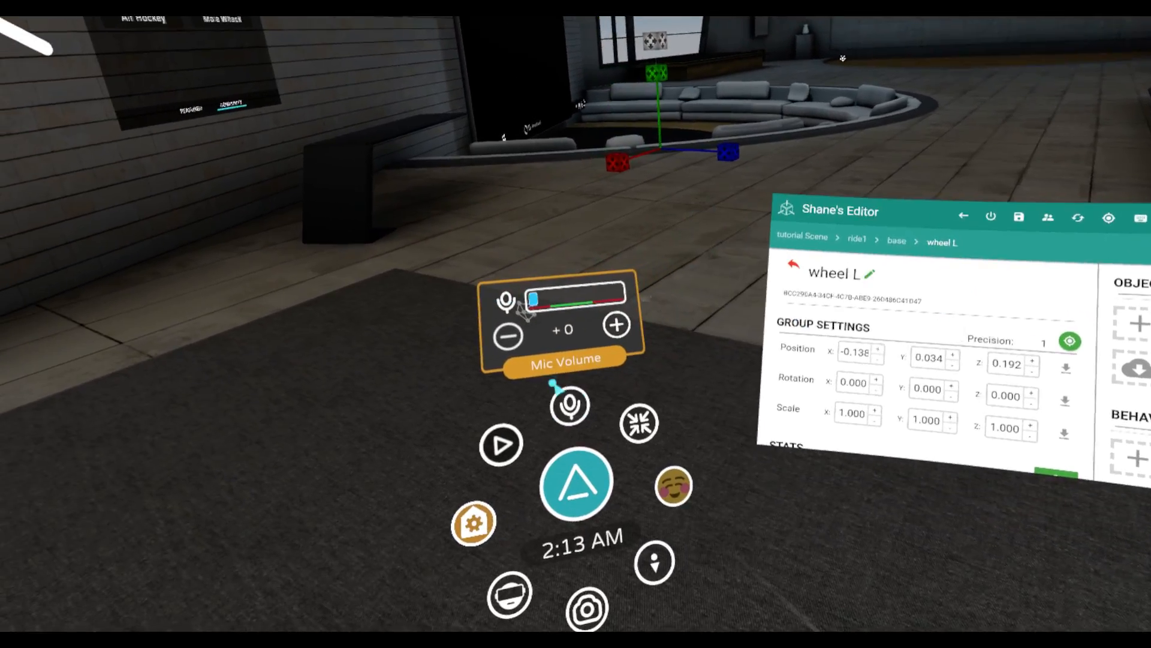
# Reset the positions of the wheel L, base and ride1 groups to 0 on all axes
pyautogui.click(542, 402)
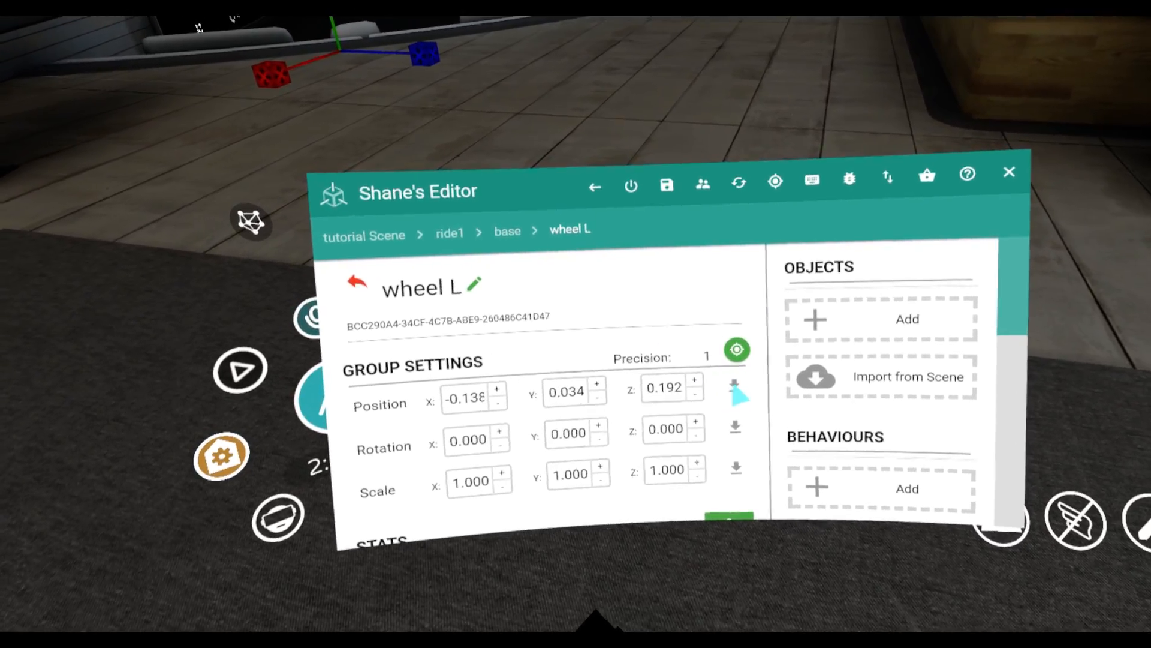
pyautogui.click(761, 394)
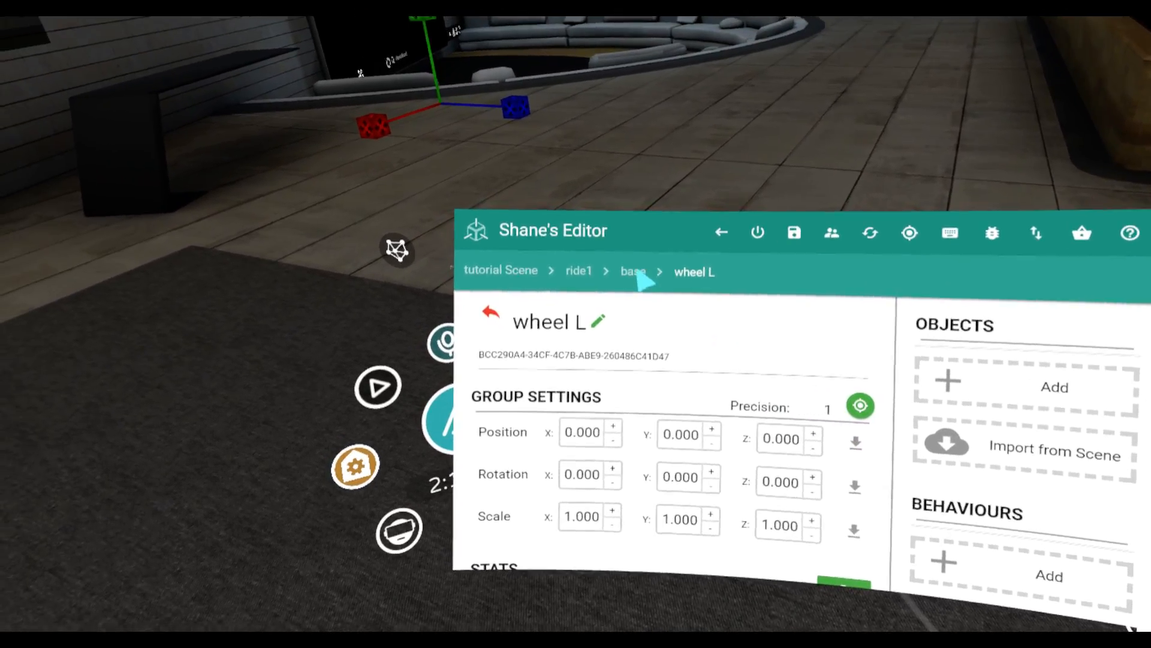
pyautogui.click(579, 262)
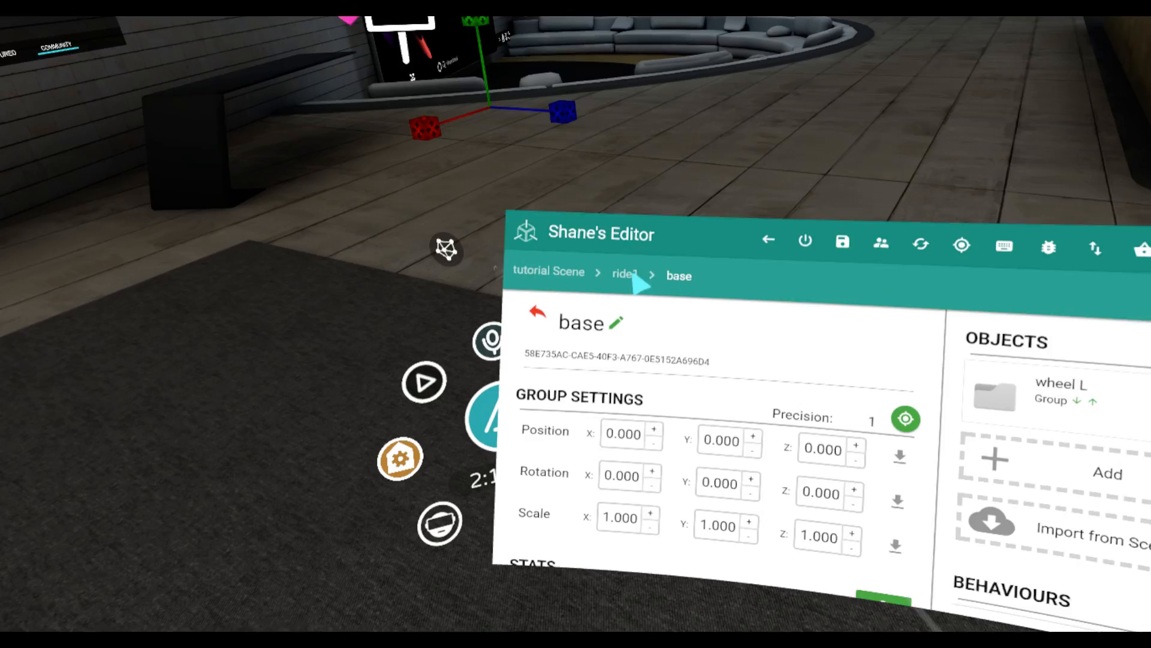
pyautogui.click(609, 265)
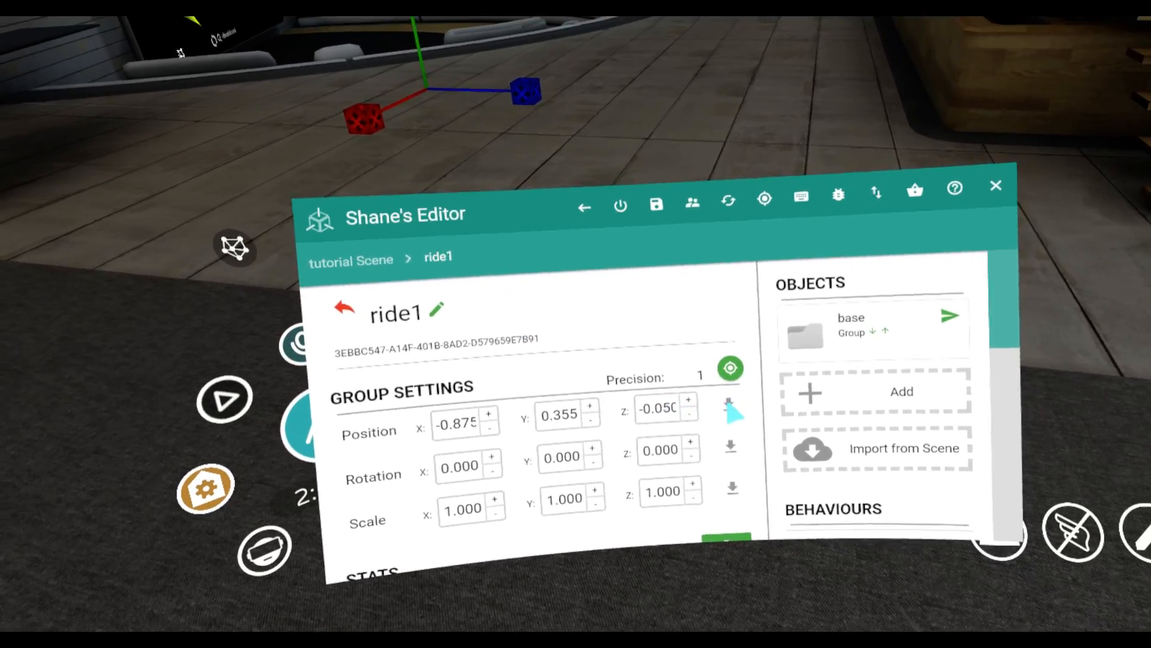
pyautogui.click(730, 411)
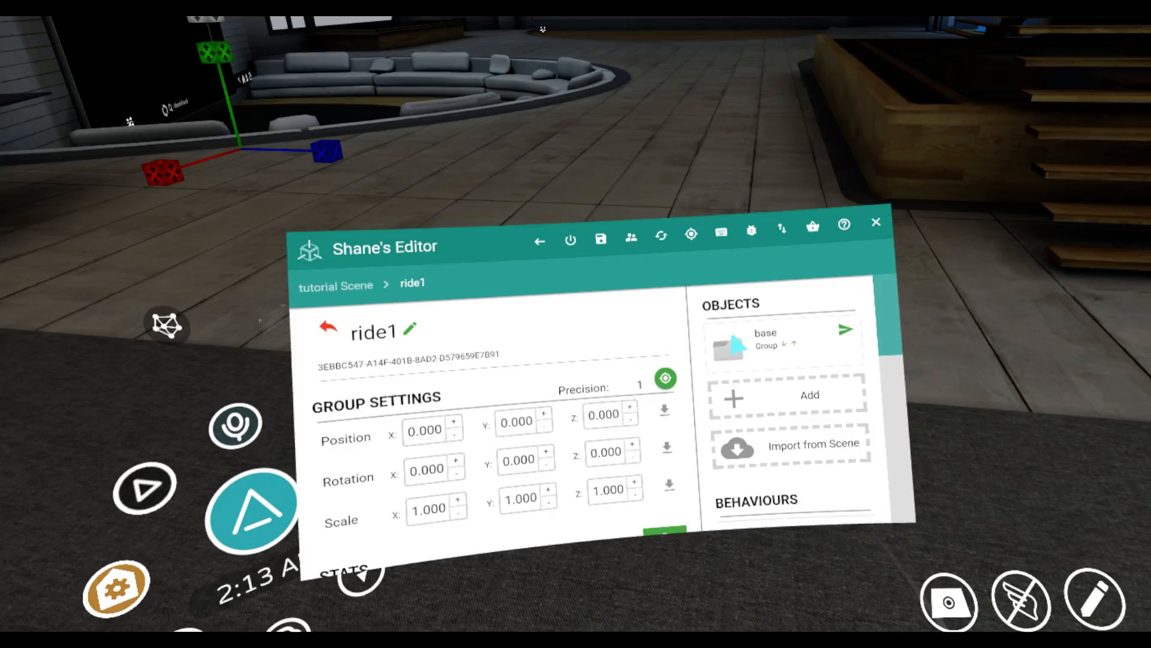
# Add a simple torus inside the wheel L group and reset its position to 0 on all axes
pyautogui.click(735, 343)
pyautogui.click(690, 366)
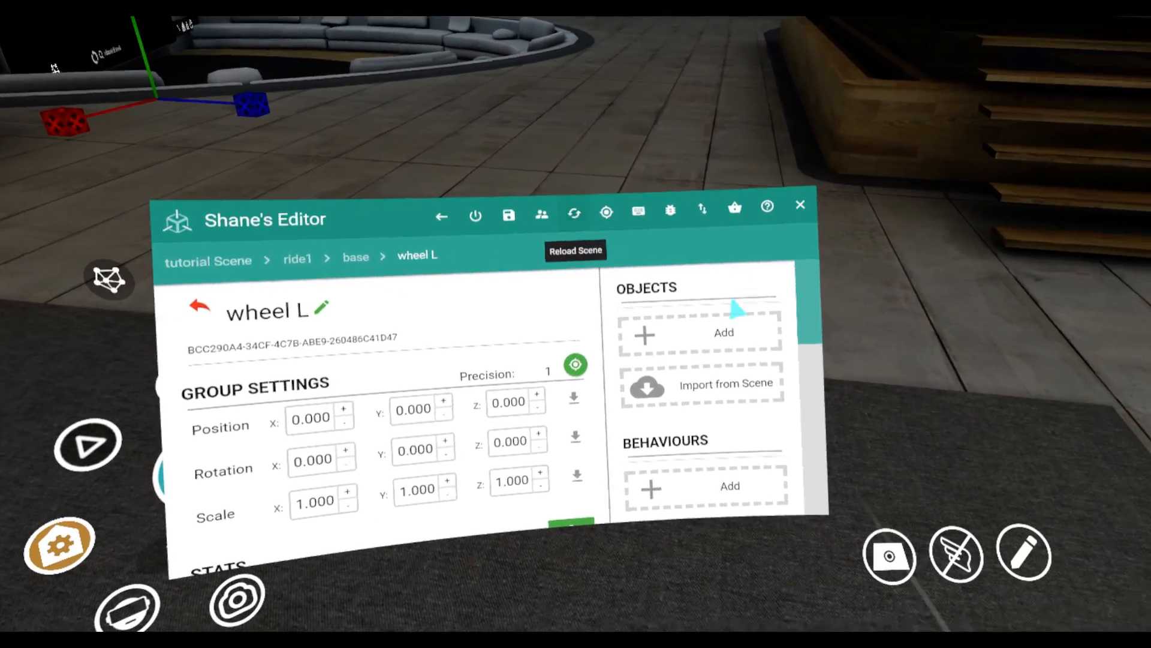
pyautogui.click(726, 331)
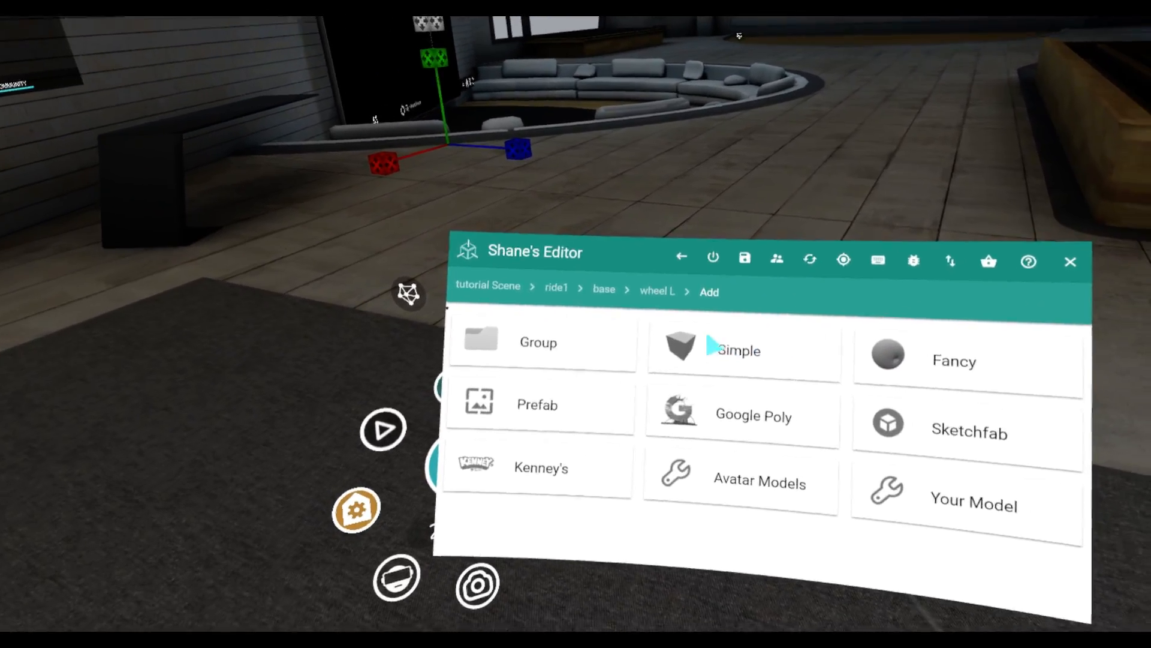
pyautogui.click(714, 347)
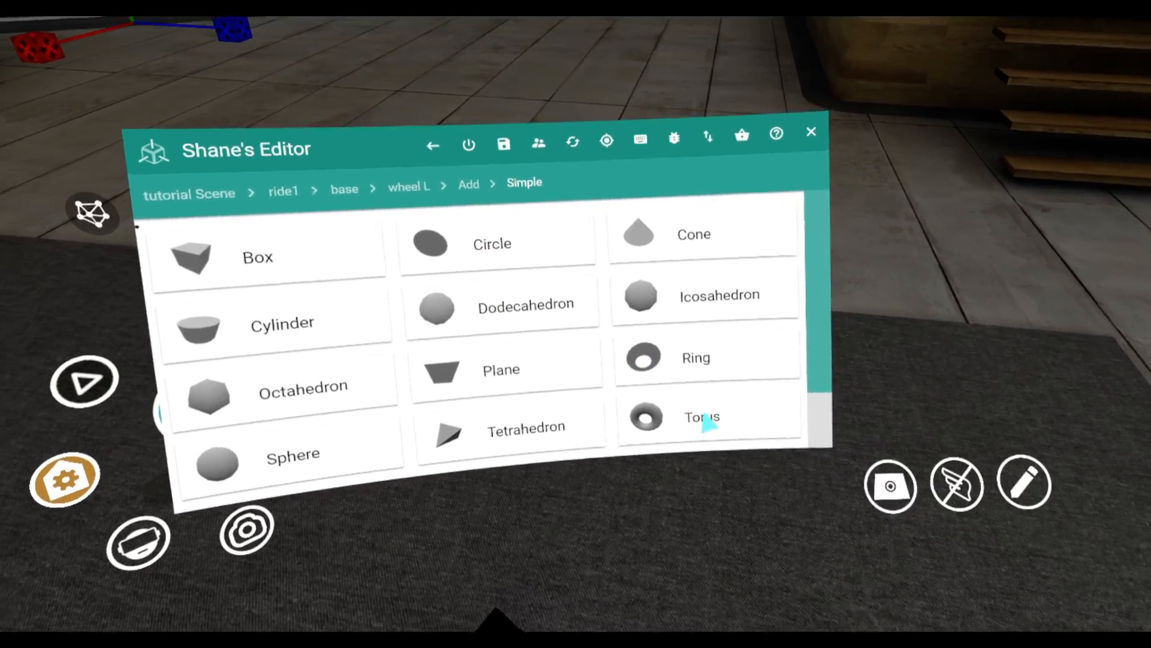
pyautogui.click(708, 420)
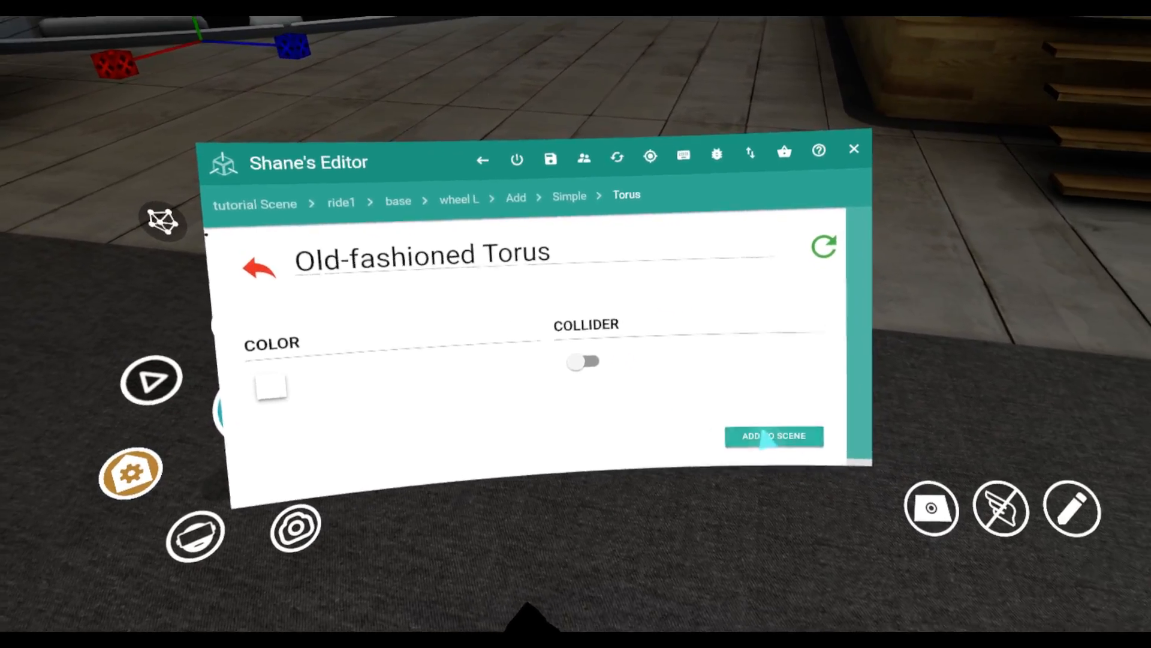
pyautogui.click(764, 437)
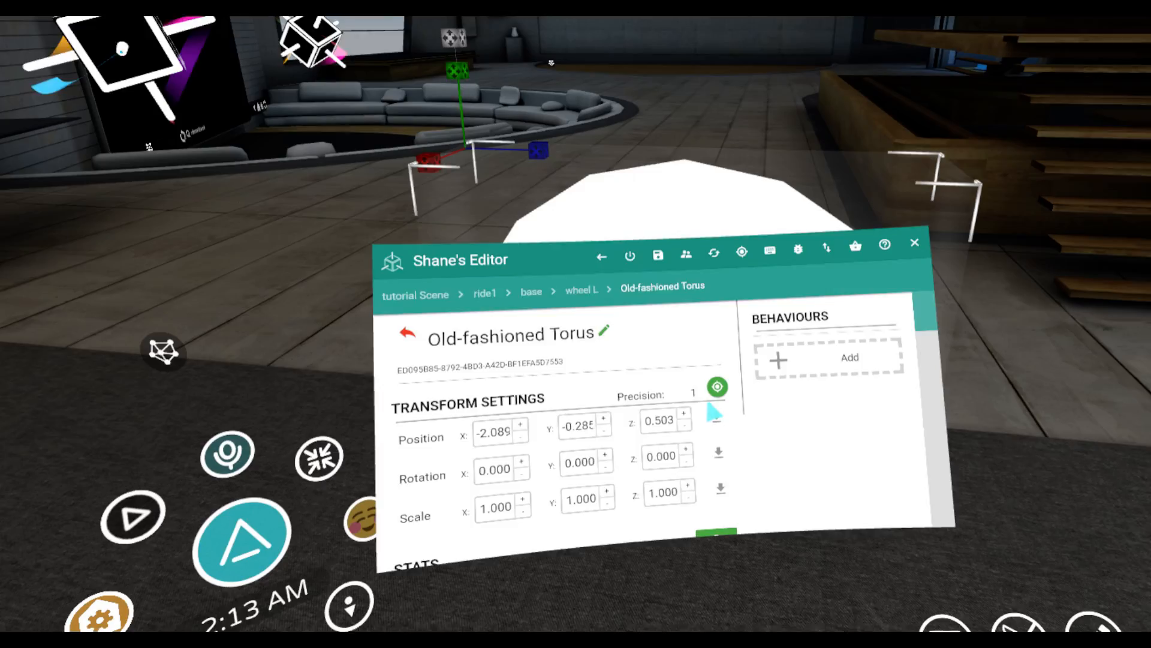
pyautogui.click(716, 416)
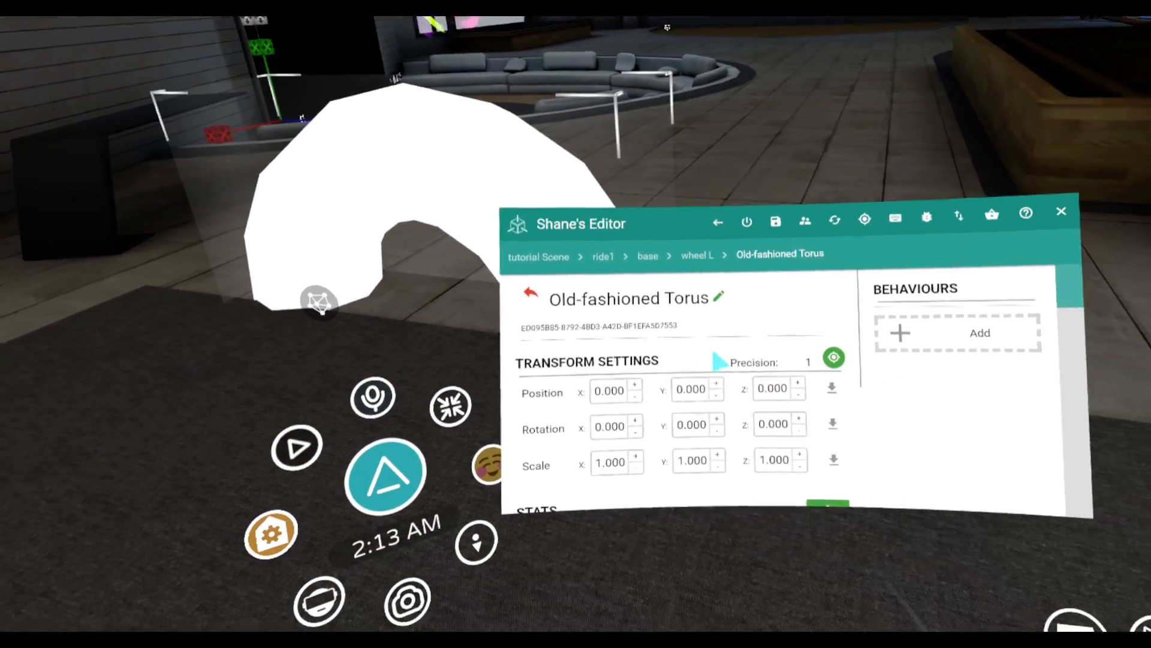
# Set the adjustment precision to 0.01 and reduce the torus's tube thickness to 0.05
pyautogui.click(865, 219)
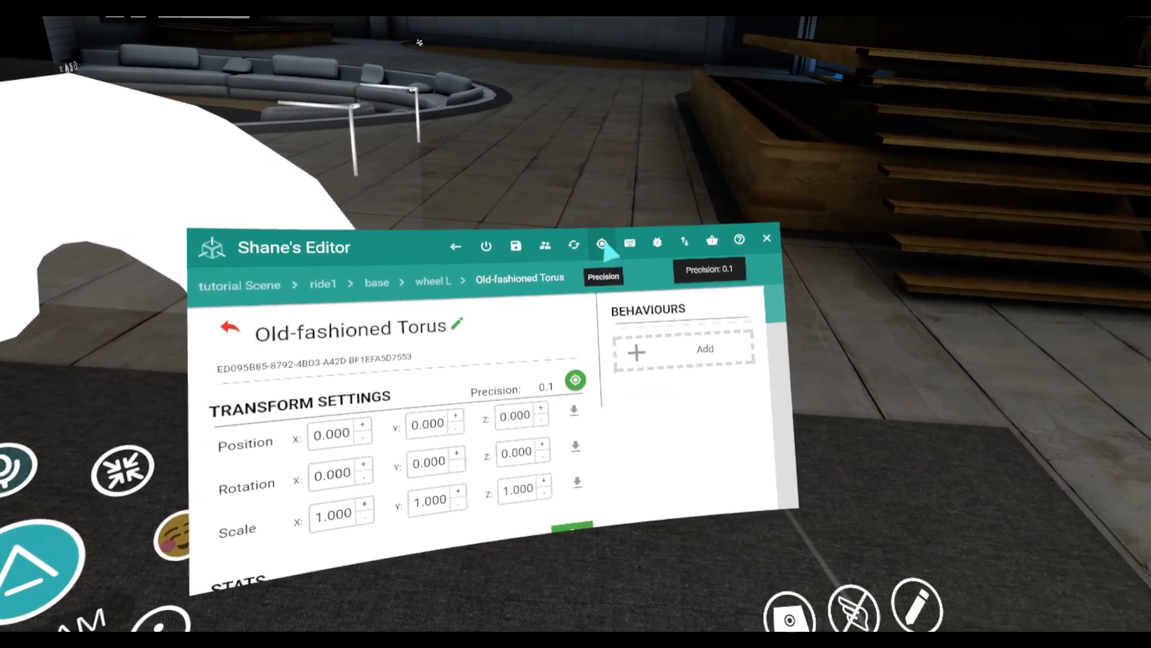
pyautogui.click(602, 244)
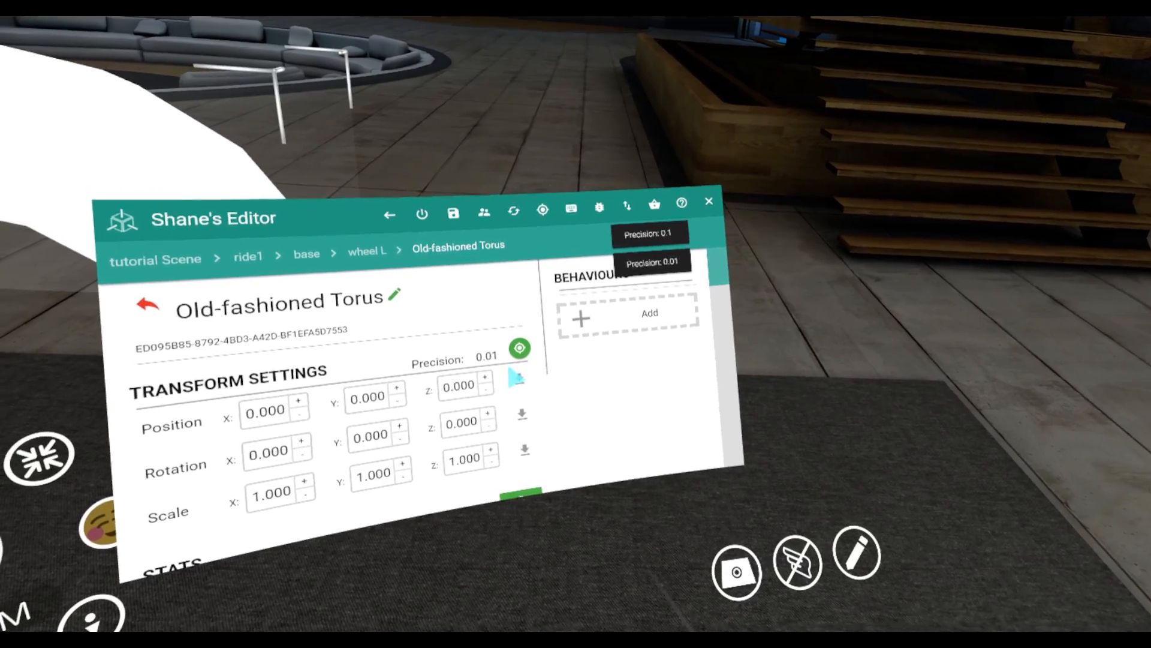
pyautogui.scroll(-5, 738, 360)
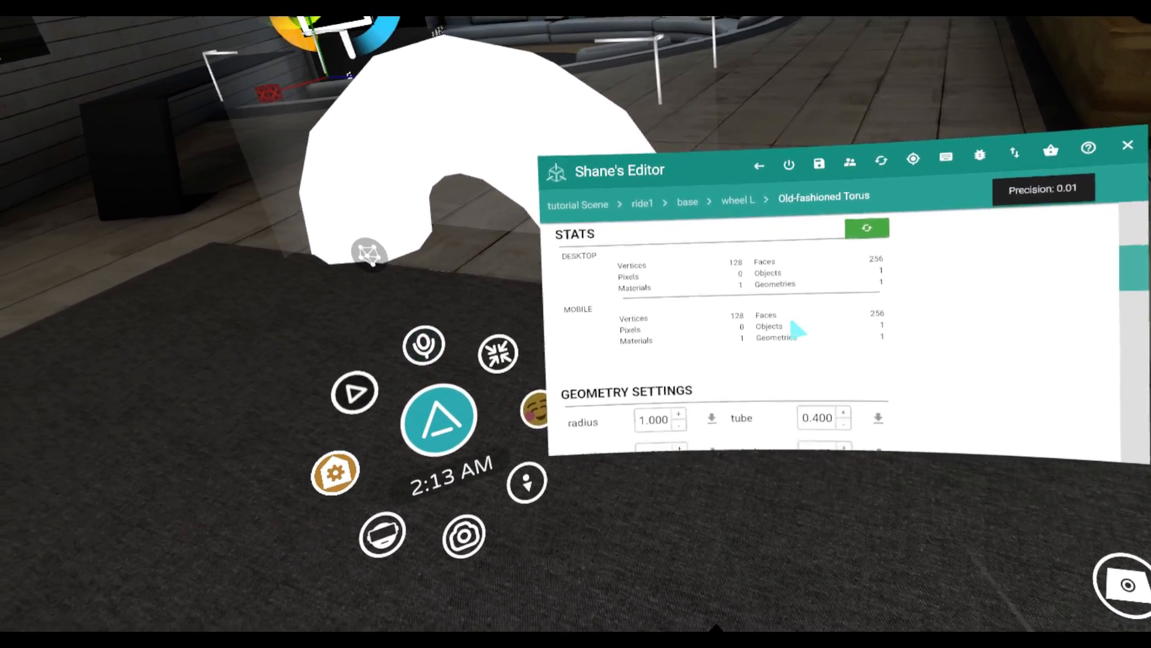
pyautogui.scroll(-4, 798, 329)
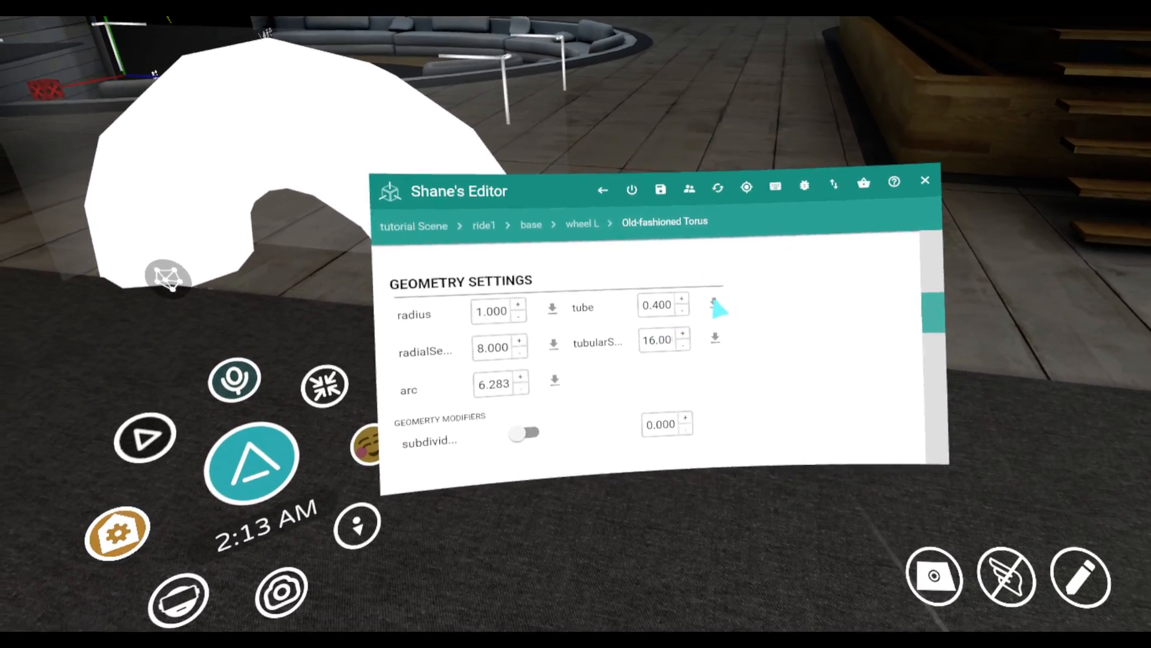
pyautogui.click(714, 302)
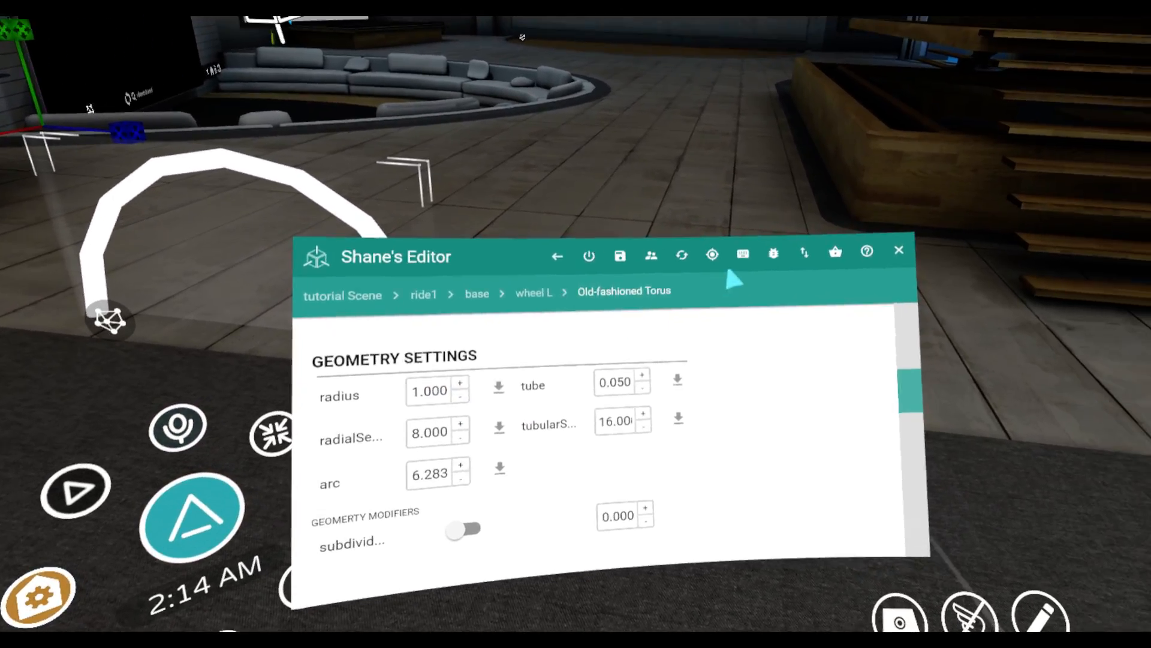
# Change the adjustment precision for whole-unit increments and set the torus radius to 4
pyautogui.click(701, 259)
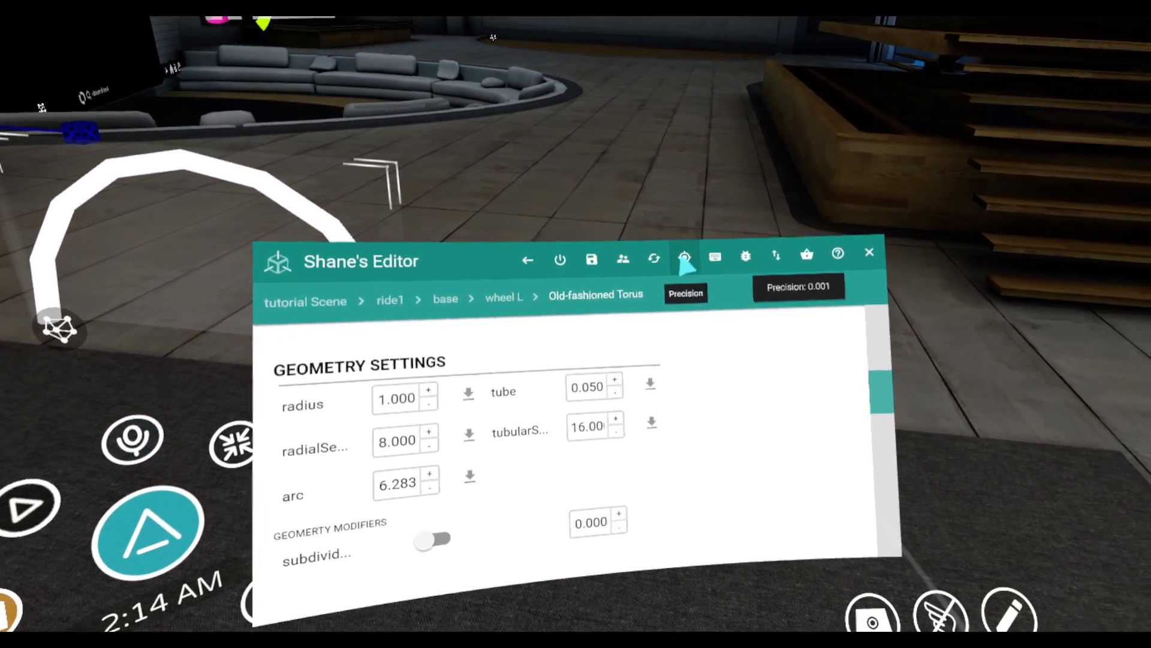
pyautogui.click(660, 264)
pyautogui.click(627, 272)
pyautogui.click(627, 273)
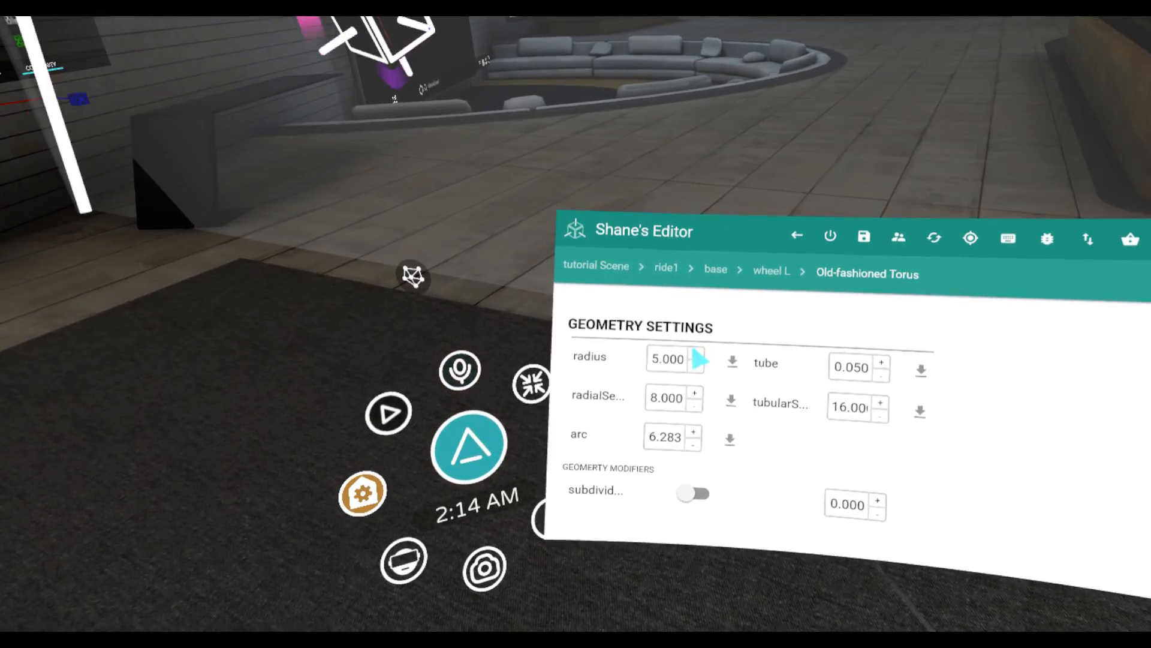
pyautogui.click(697, 355)
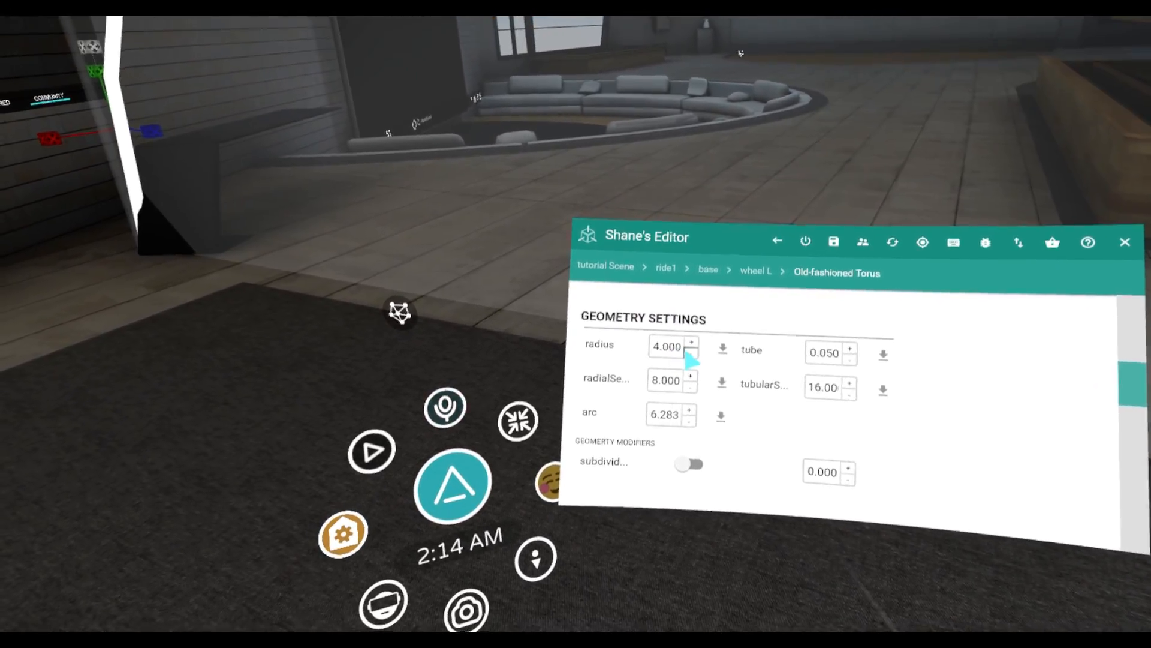
# Set the torus radius to 3 and change its material color to purple
pyautogui.click(691, 354)
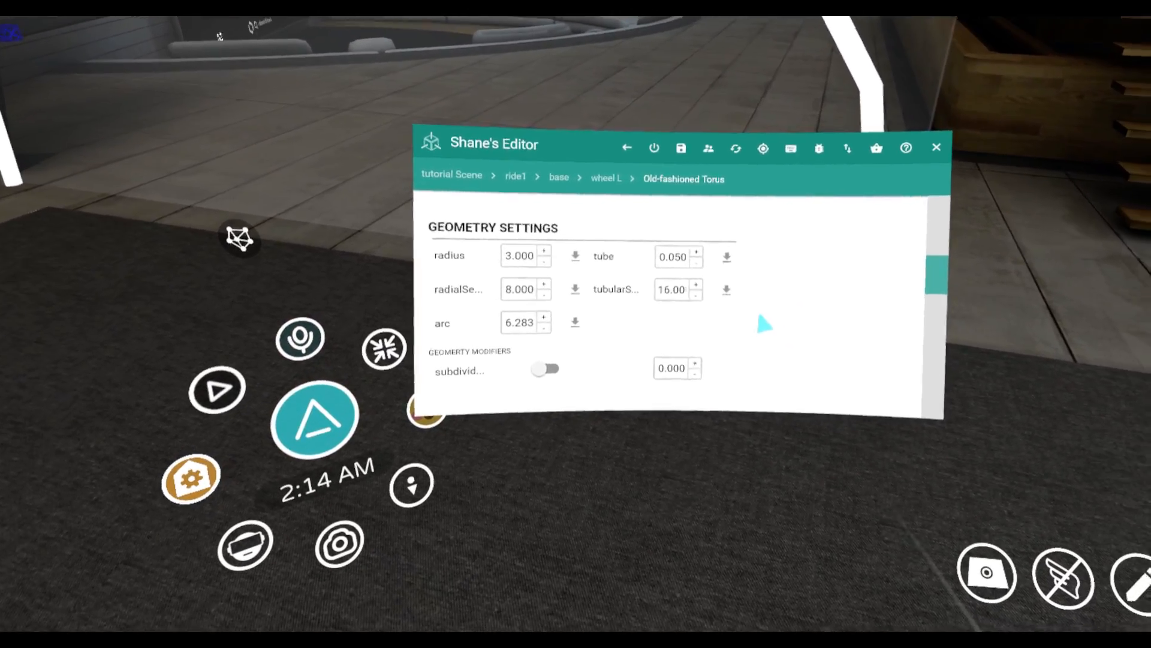
pyautogui.scroll(-5, 689, 334)
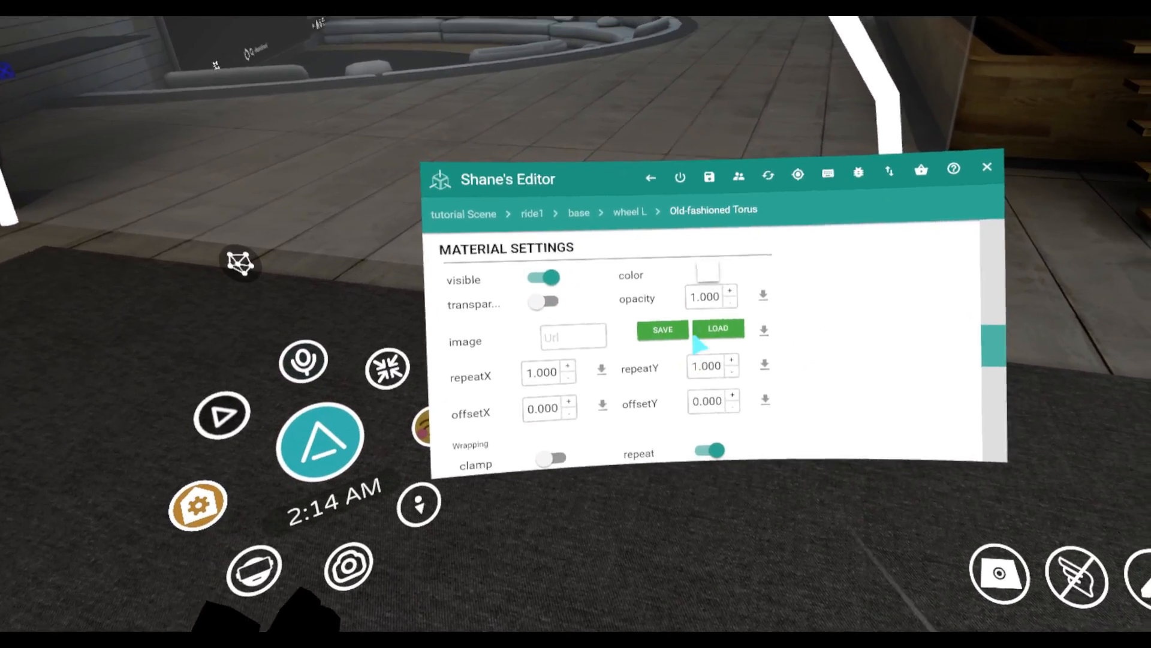
pyautogui.click(709, 273)
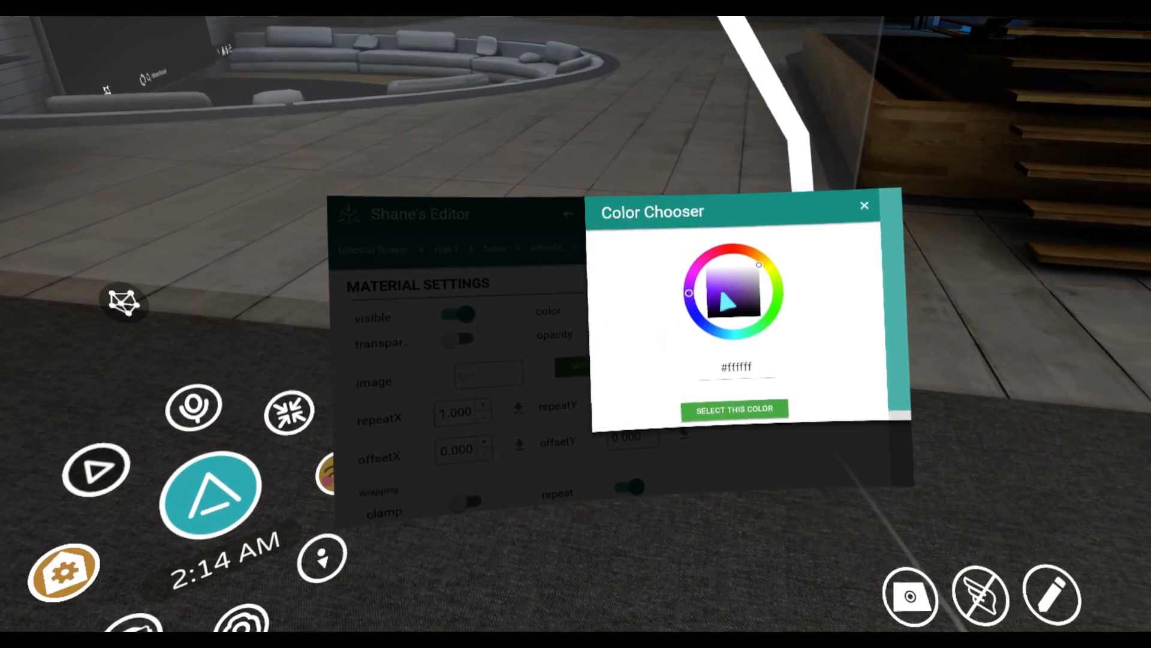
pyautogui.click(723, 293)
pyautogui.click(707, 390)
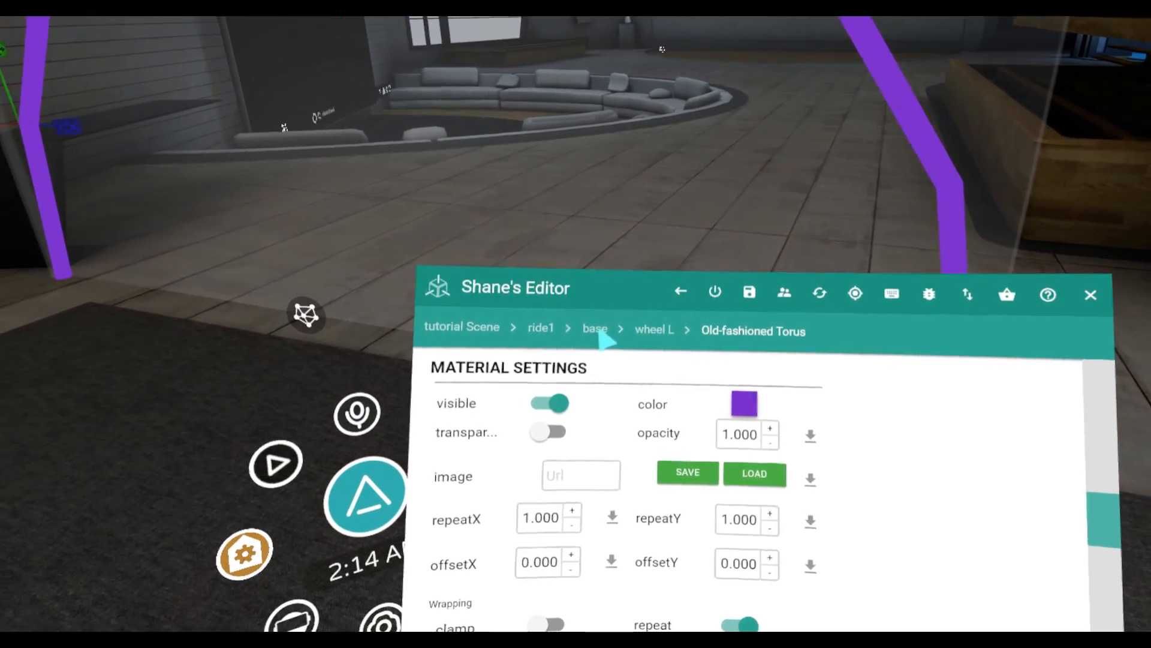
# Raise the base group along the Y axis so the bottom of the wheel hangs just above the floor
pyautogui.click(600, 333)
pyautogui.scroll(5, 694, 382)
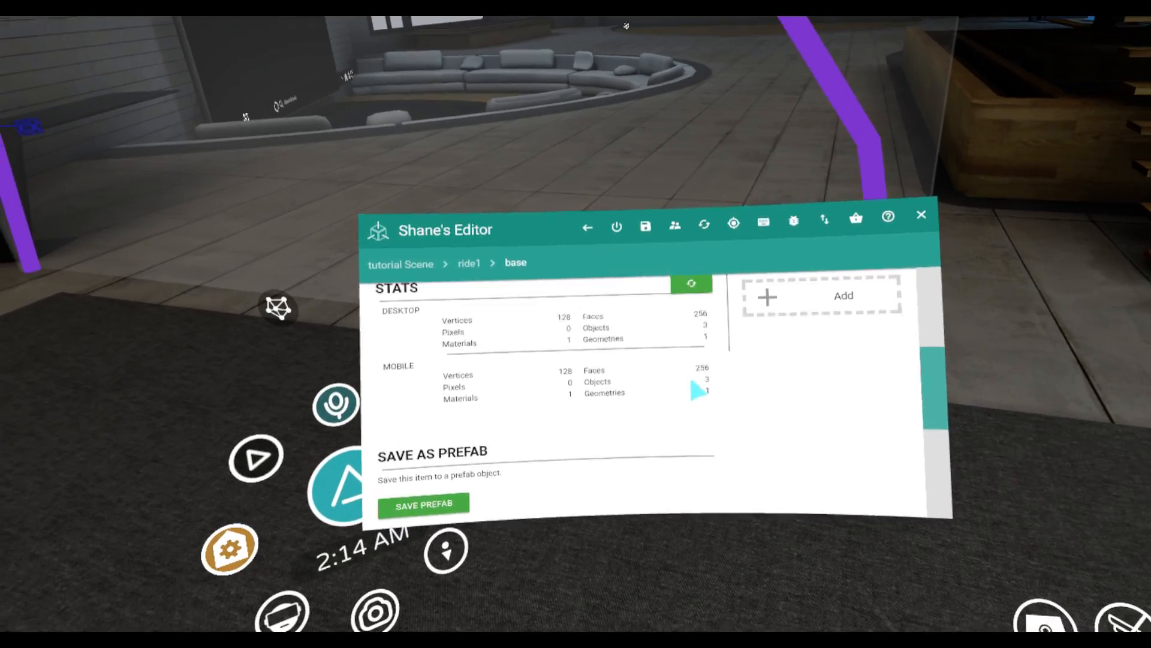
pyautogui.scroll(5, 698, 390)
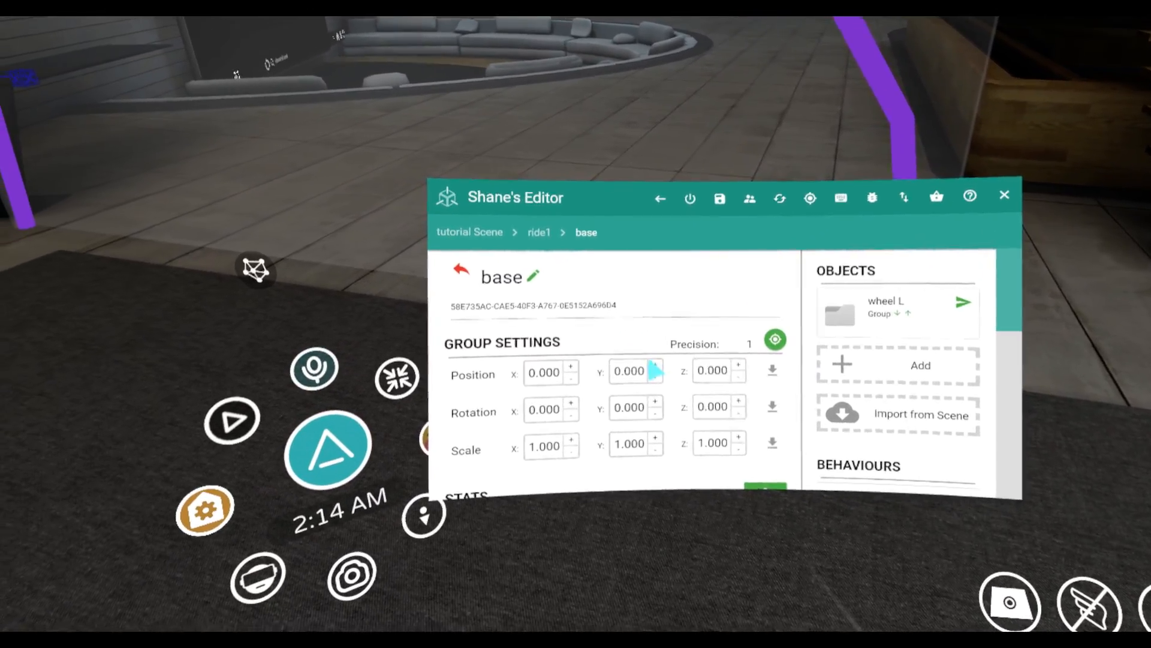
pyautogui.click(665, 365)
pyautogui.click(693, 372)
pyautogui.click(707, 375)
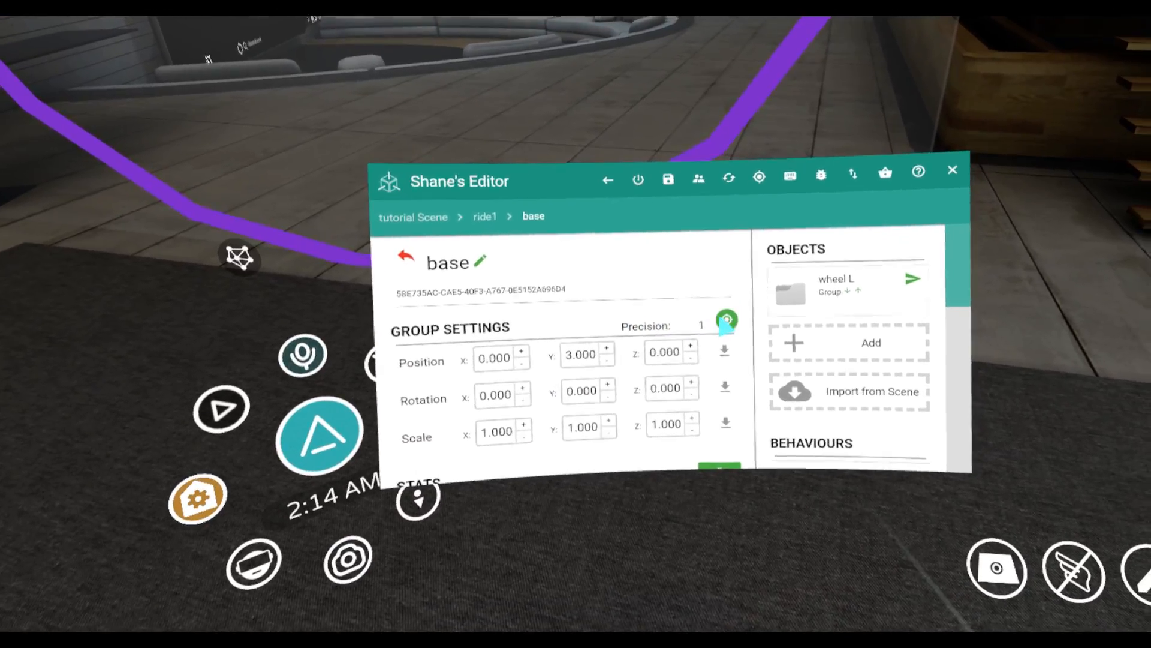
pyautogui.click(663, 366)
pyautogui.click(670, 368)
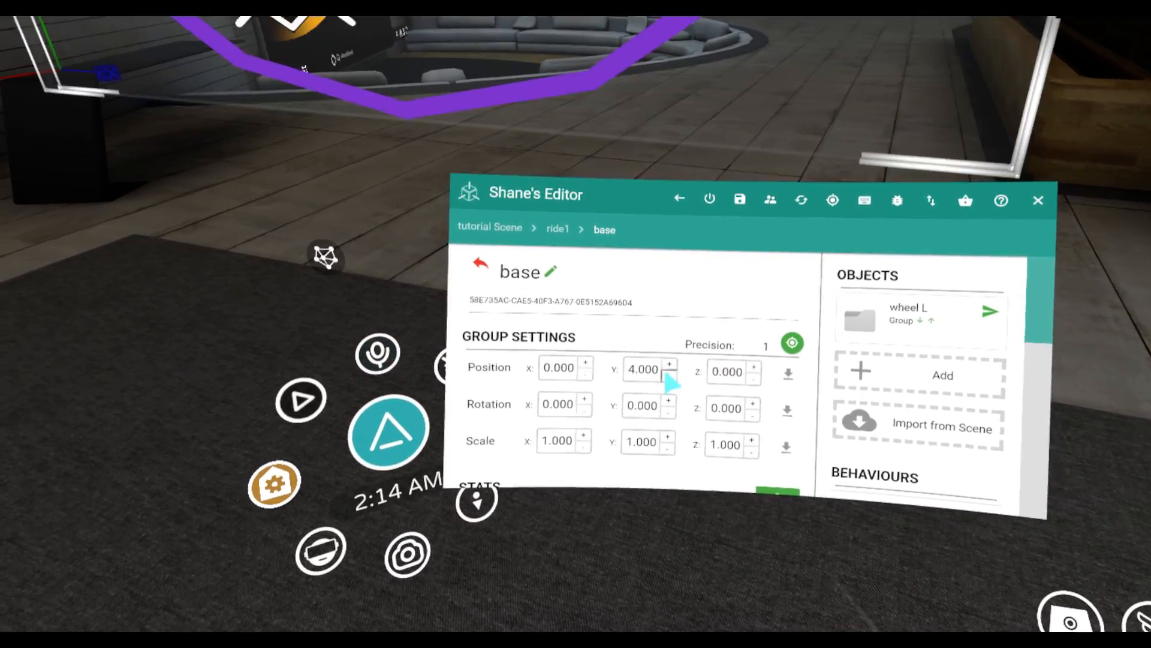
pyautogui.click(669, 379)
# Add a simple cylinder inside the wheel L group and reset its position to 0 on all axes
pyautogui.click(754, 337)
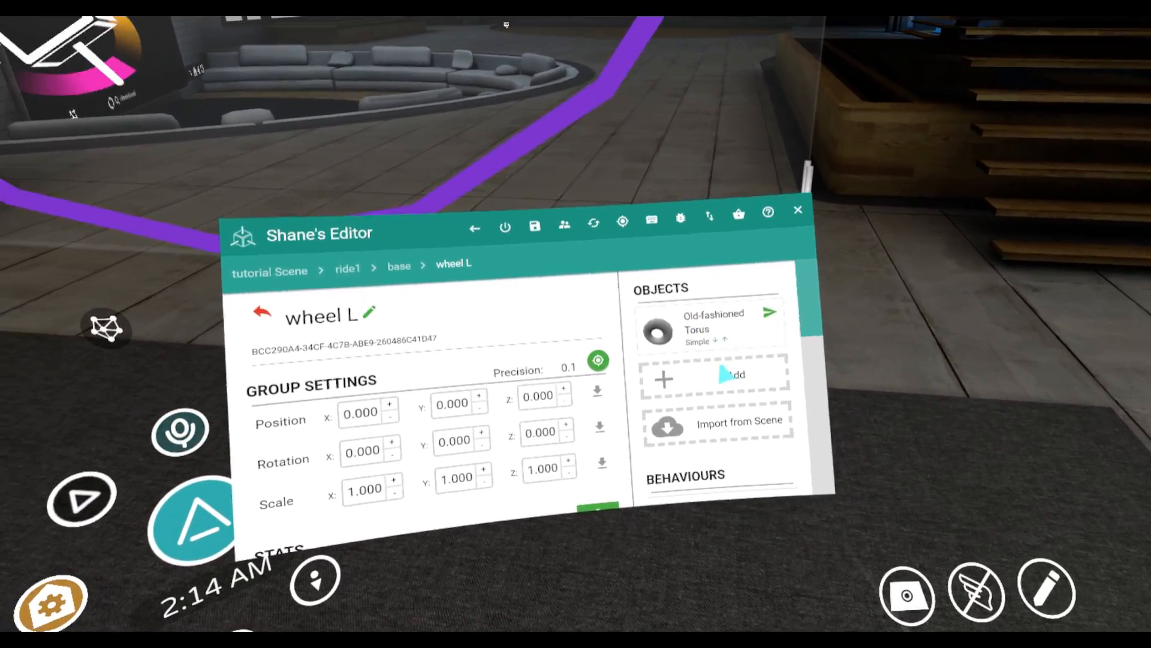
pyautogui.click(689, 384)
pyautogui.click(707, 324)
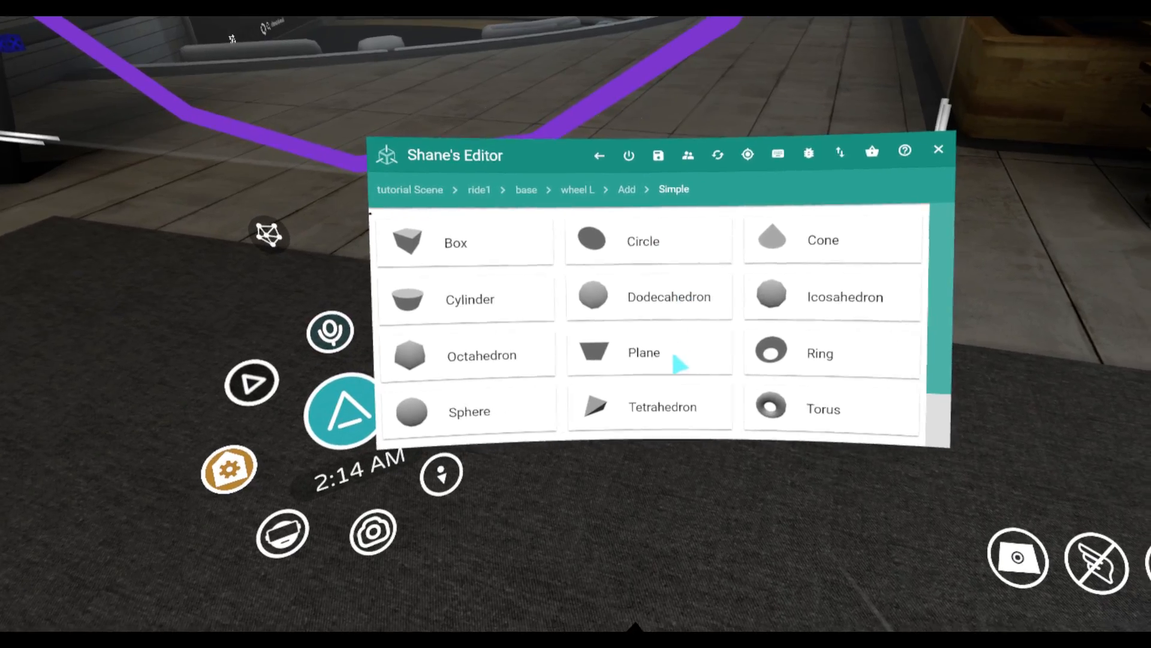
pyautogui.scroll(2, 723, 354)
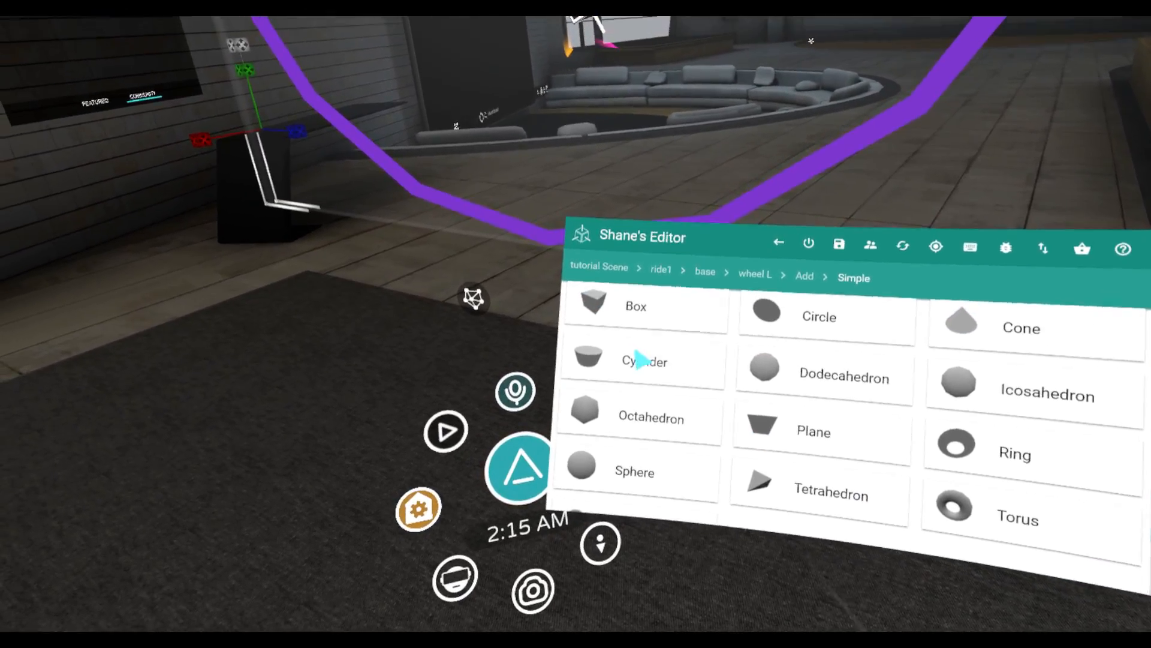
pyautogui.click(640, 361)
pyautogui.click(729, 415)
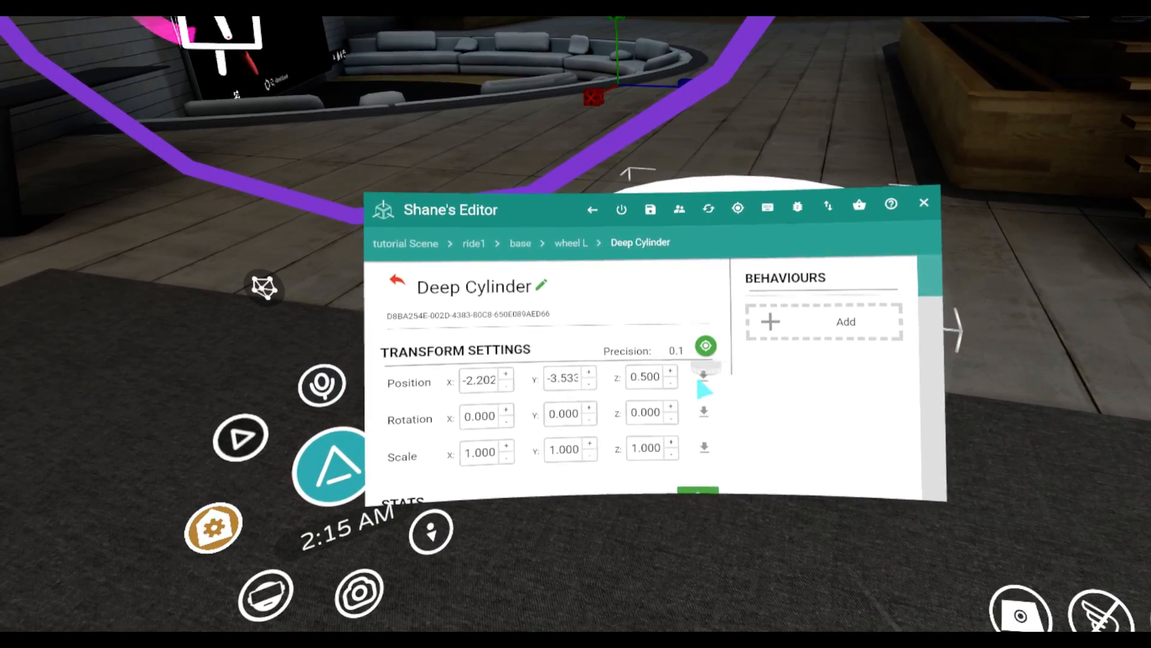
pyautogui.click(704, 377)
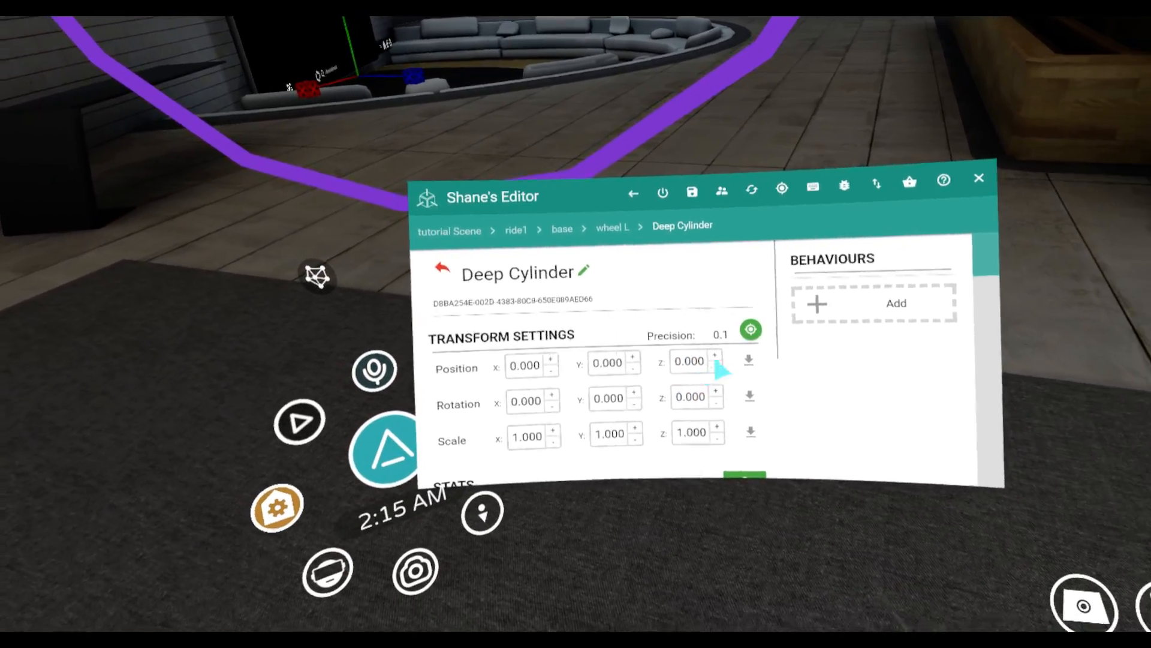
# Set the cylinder's top and bottom radii to 0.05 at 0.01 precision, and its height to 6 at precision 1
pyautogui.click(731, 346)
pyautogui.click(731, 346)
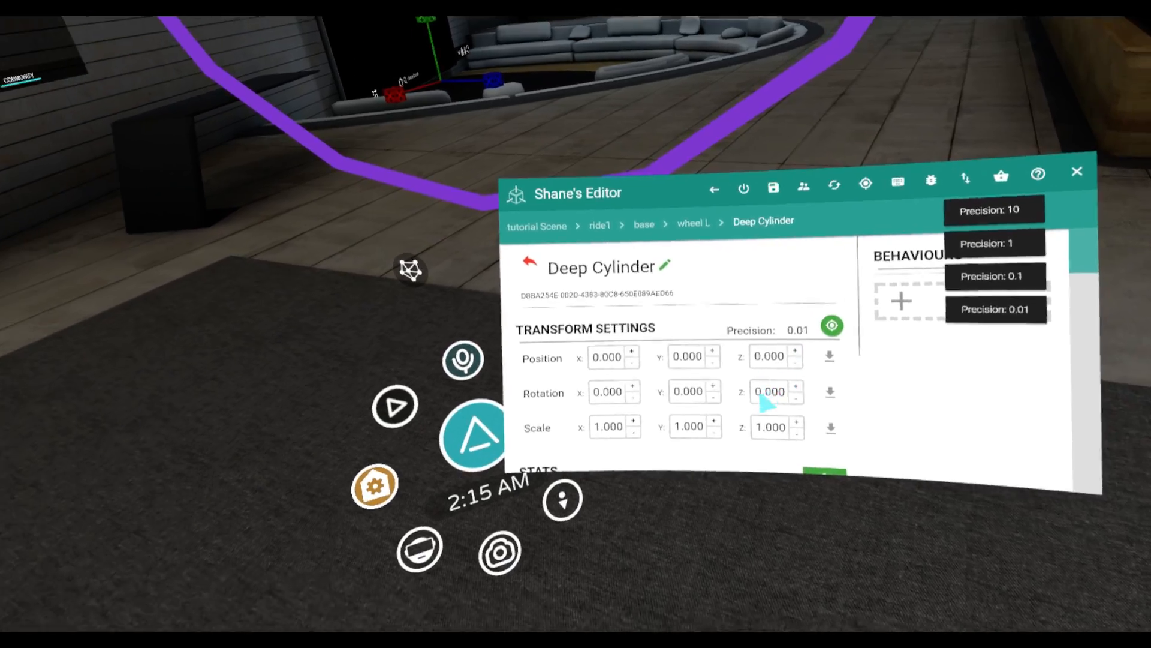
pyautogui.scroll(-2, 717, 373)
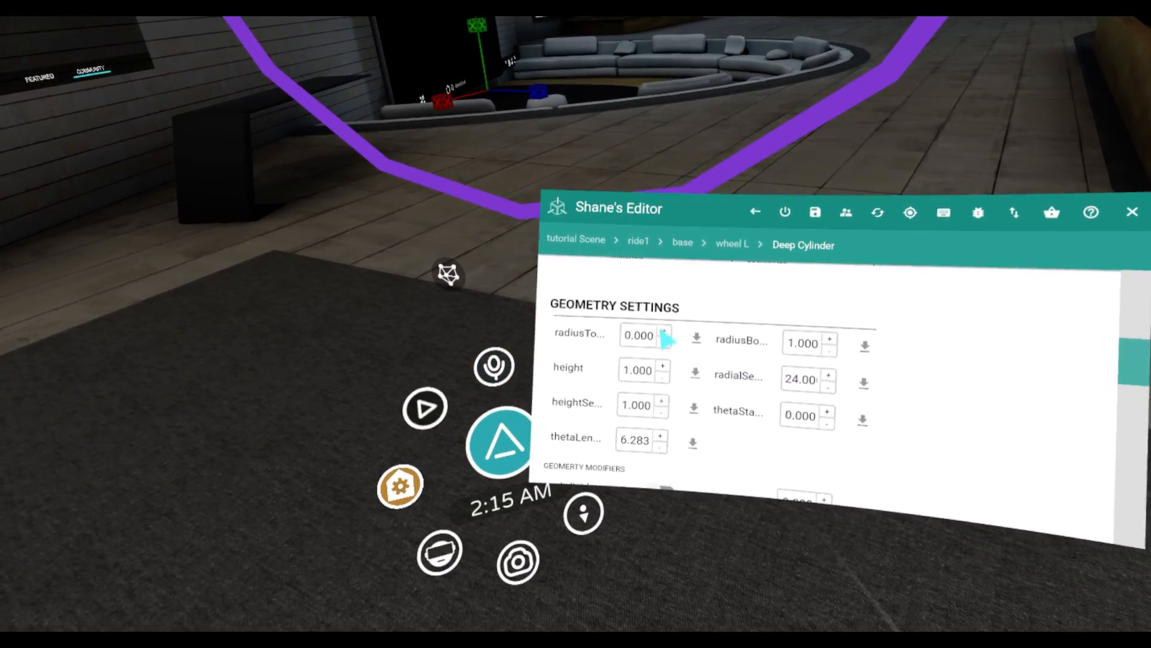
pyautogui.click(665, 330)
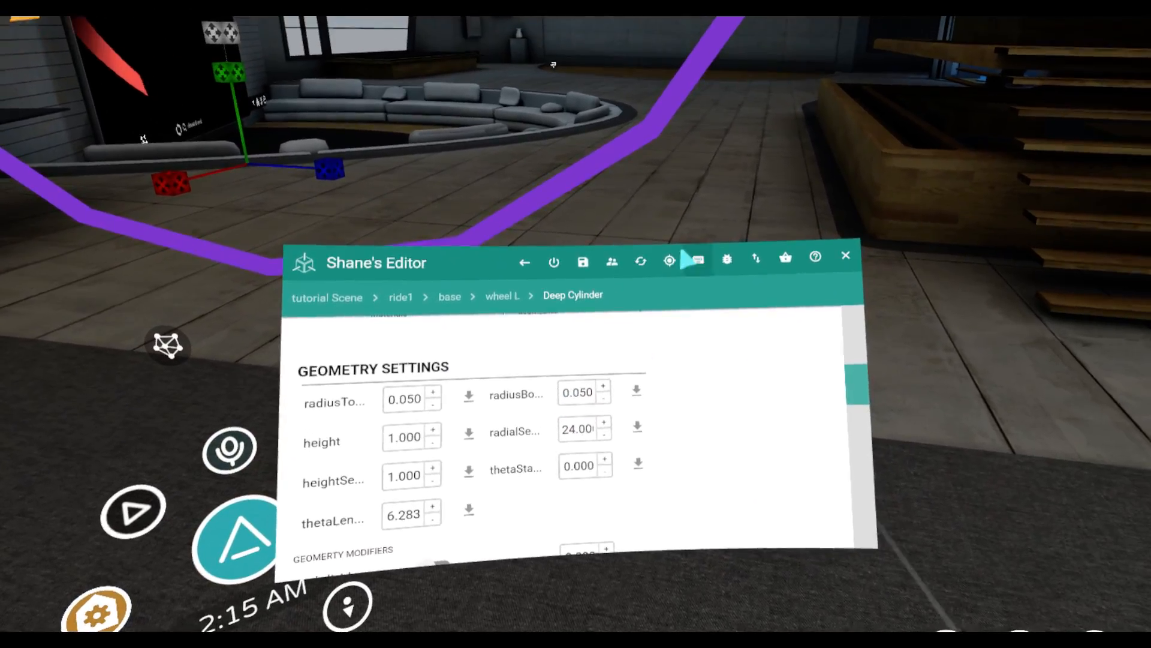
pyautogui.click(671, 260)
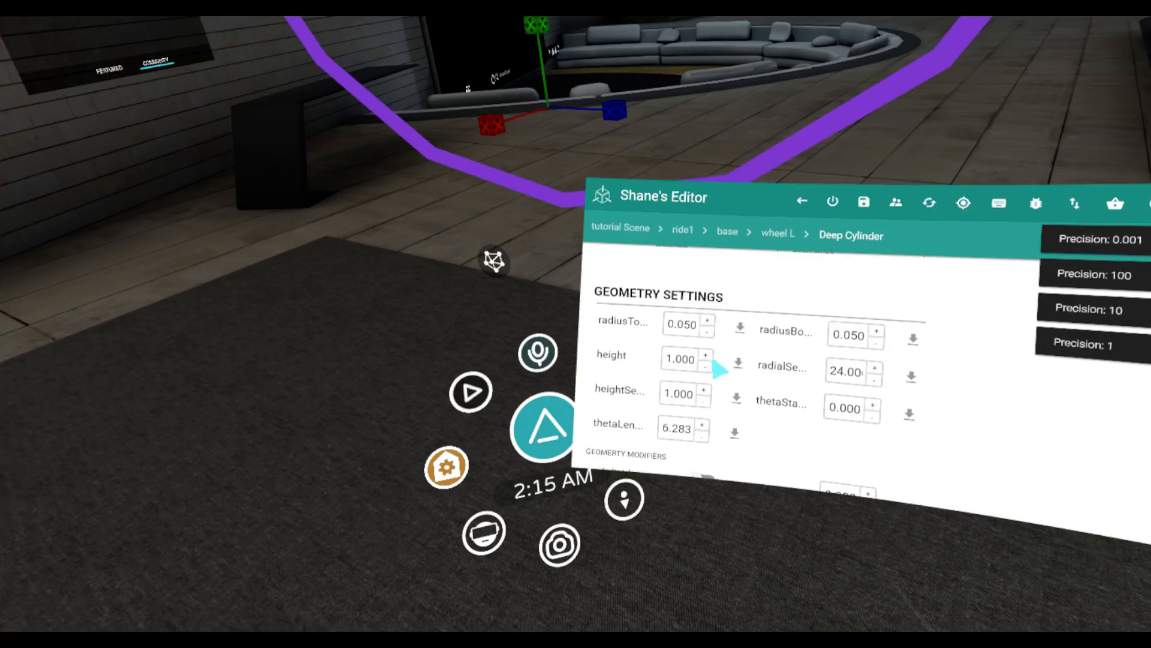
pyautogui.click(678, 367)
pyautogui.click(679, 367)
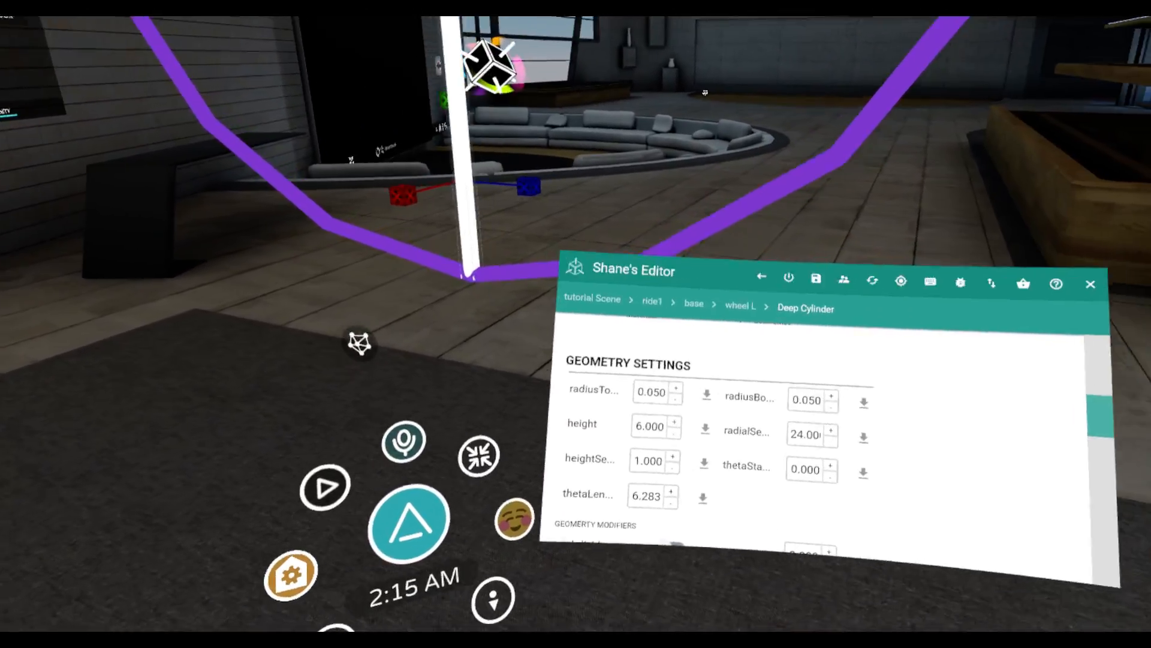
# Copy the cylinder spoke and paste the duplicate into the wheel L group
pyautogui.scroll(1, 669, 344)
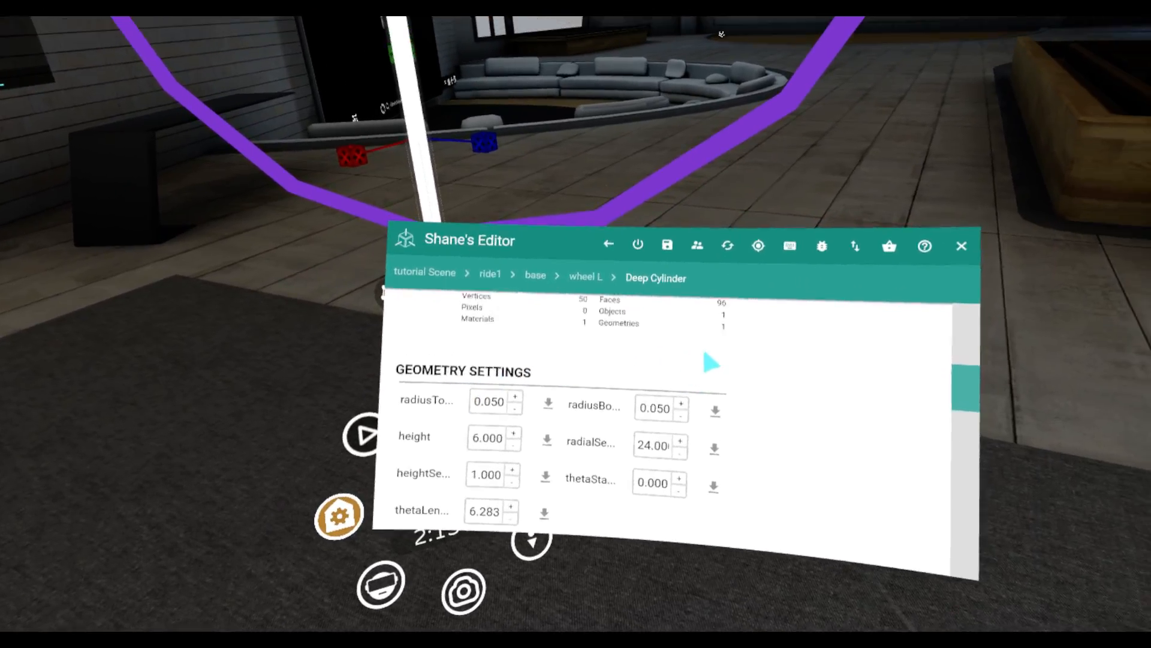
pyautogui.scroll(8, 712, 362)
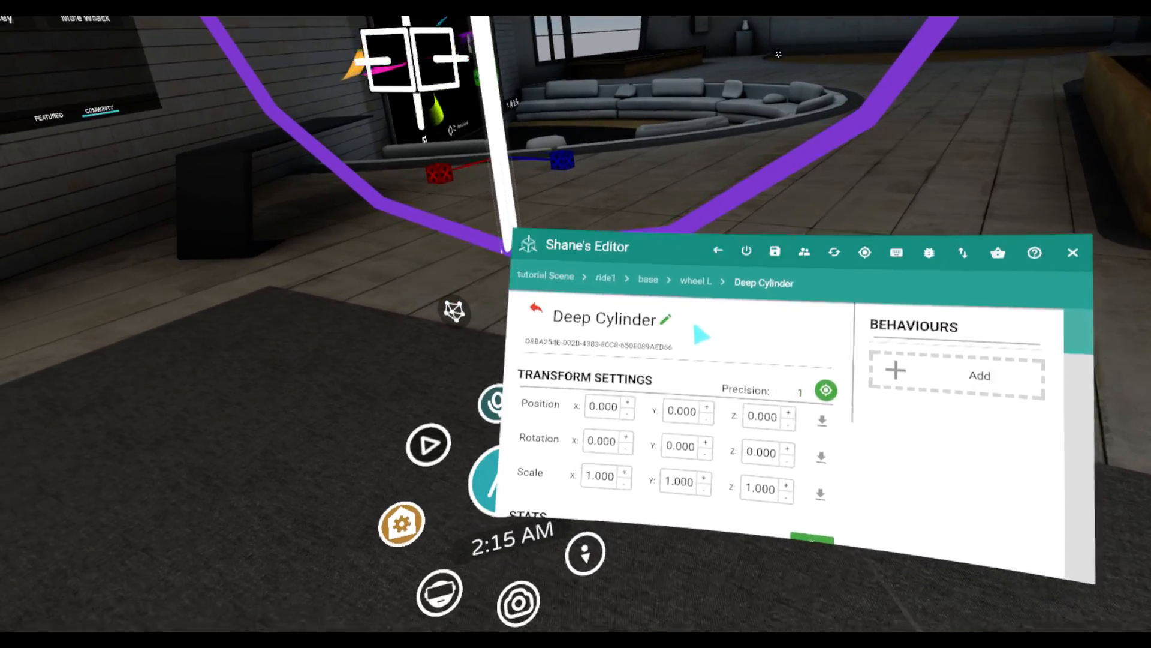
pyautogui.scroll(-2, 701, 335)
pyautogui.scroll(-6, 712, 324)
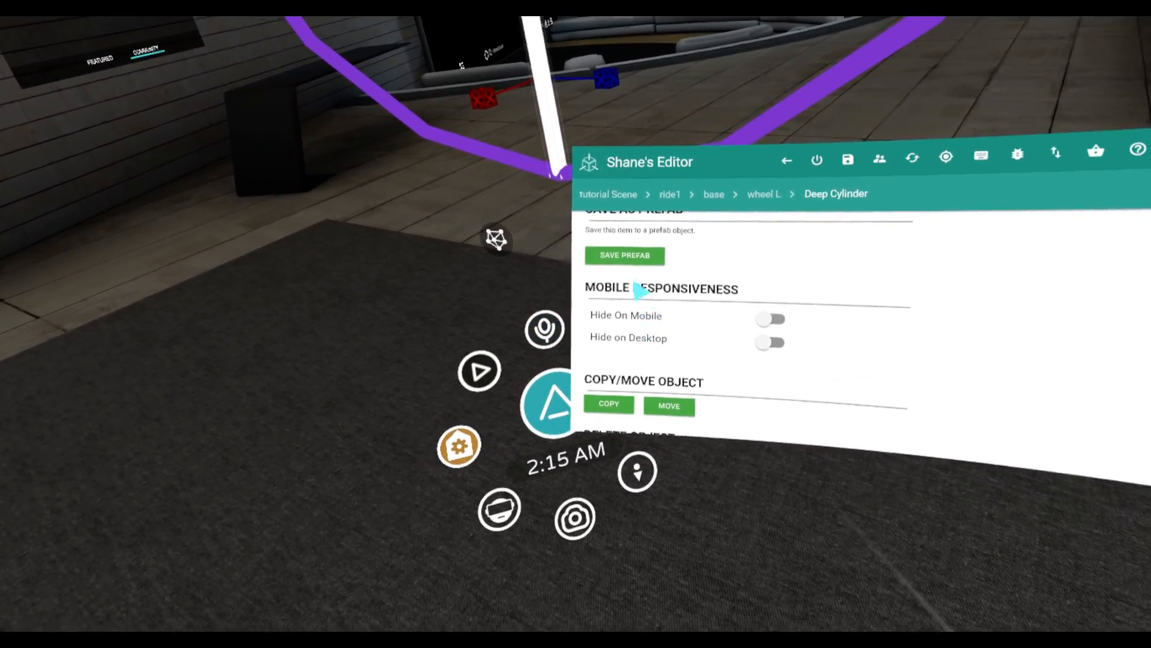
pyautogui.click(621, 411)
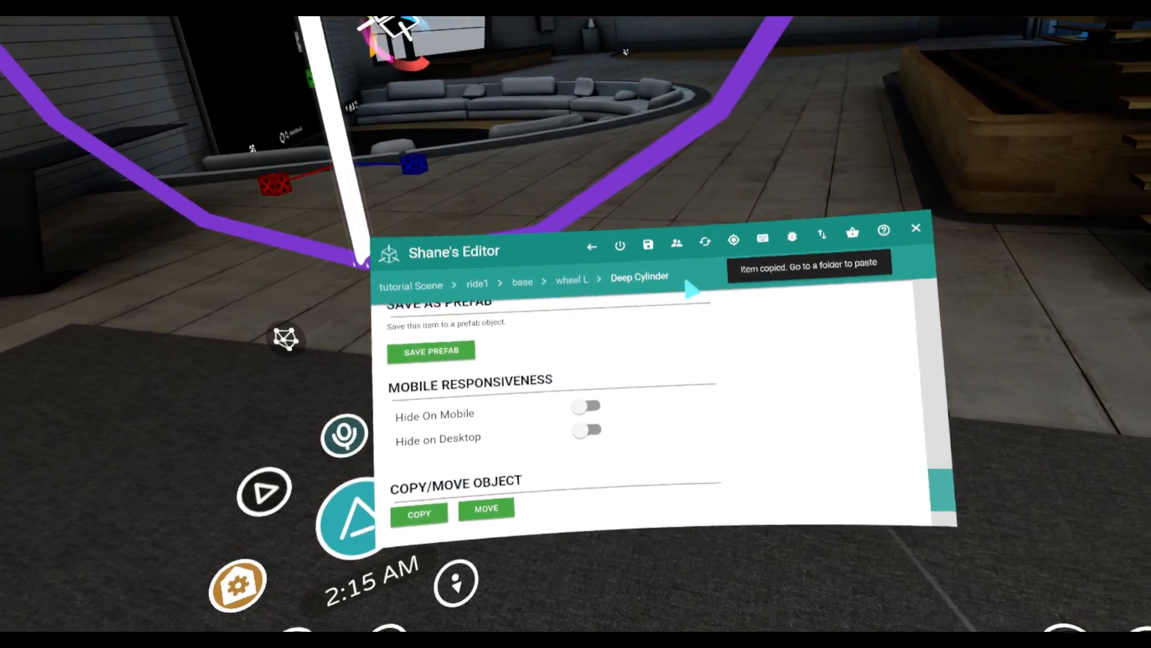
pyautogui.scroll(3, 666, 287)
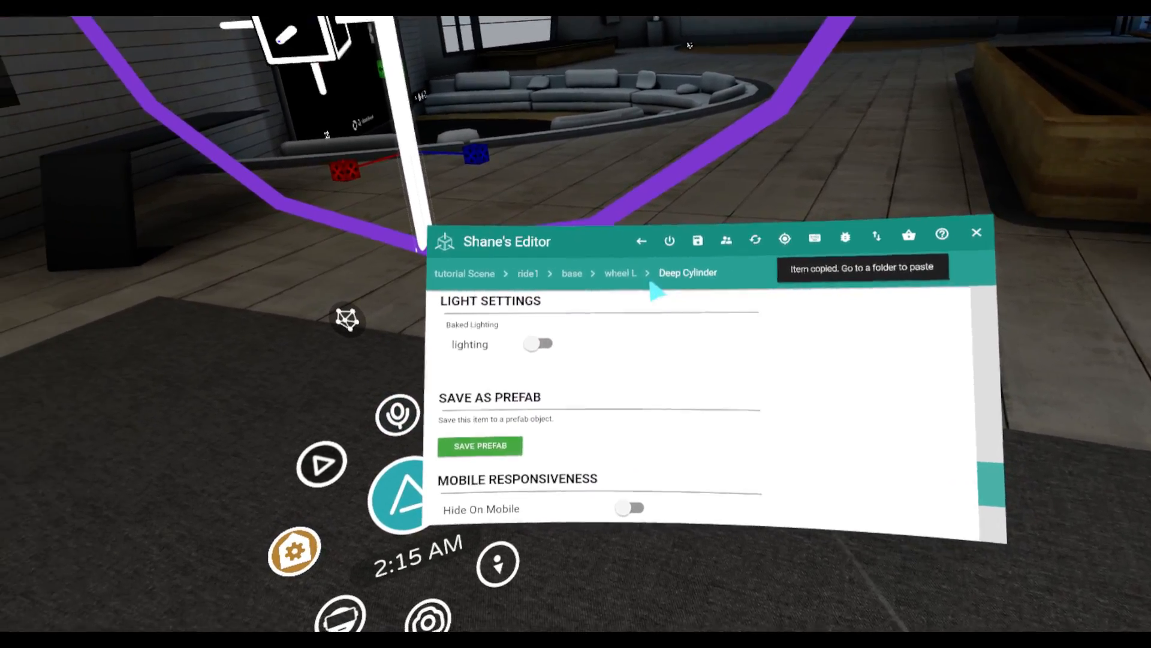
pyautogui.click(620, 273)
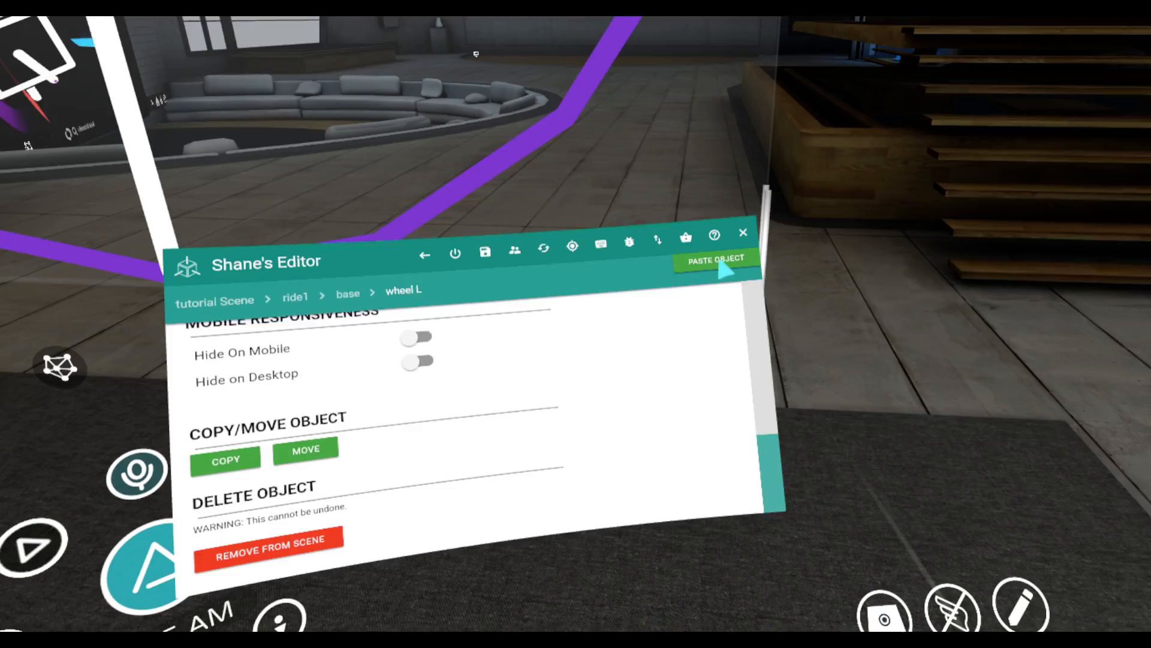
pyautogui.click(720, 264)
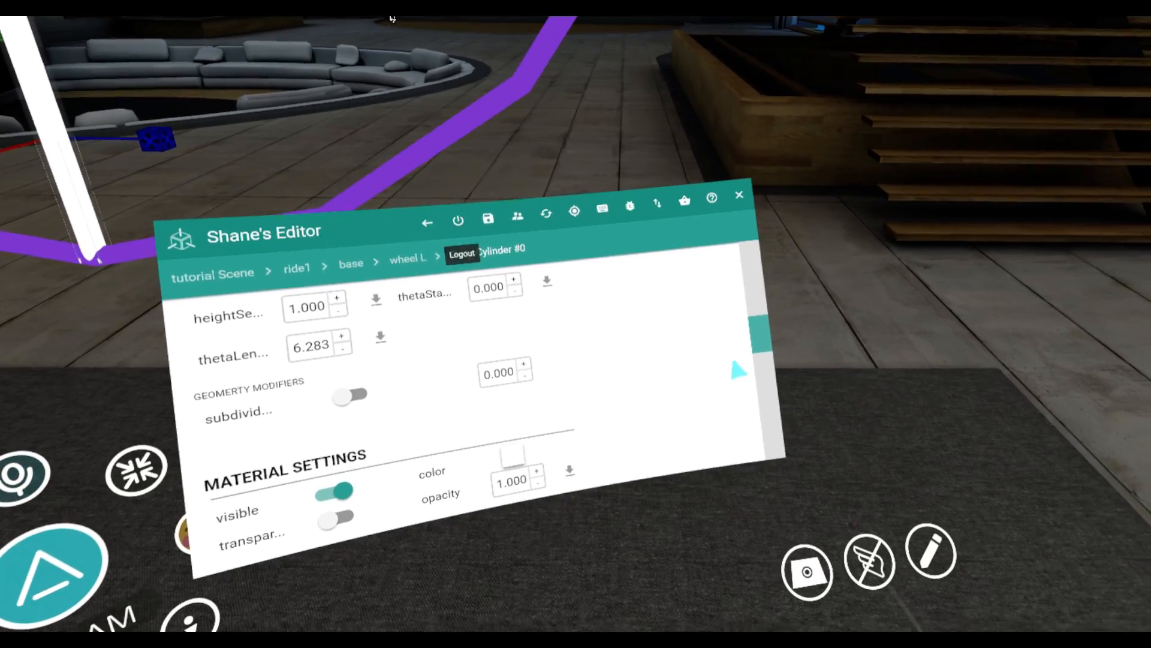
# Set the precision to 10 and rotate the duplicated cylinder to 90 degrees on the Z axis
pyautogui.scroll(5, 731, 355)
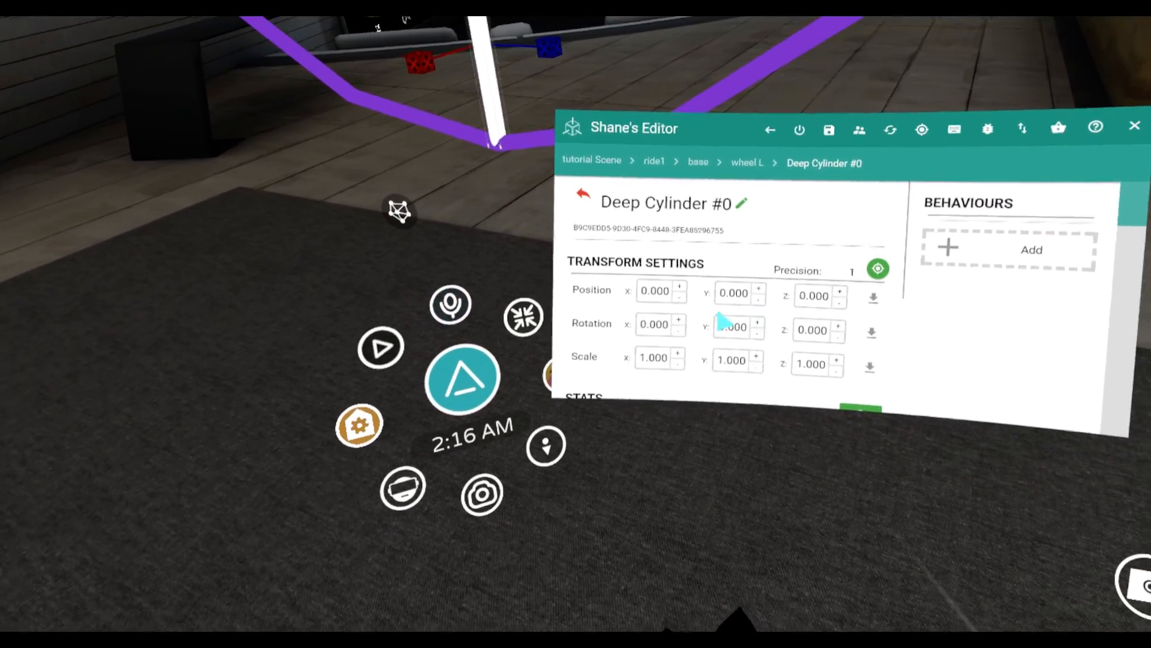
pyautogui.click(922, 130)
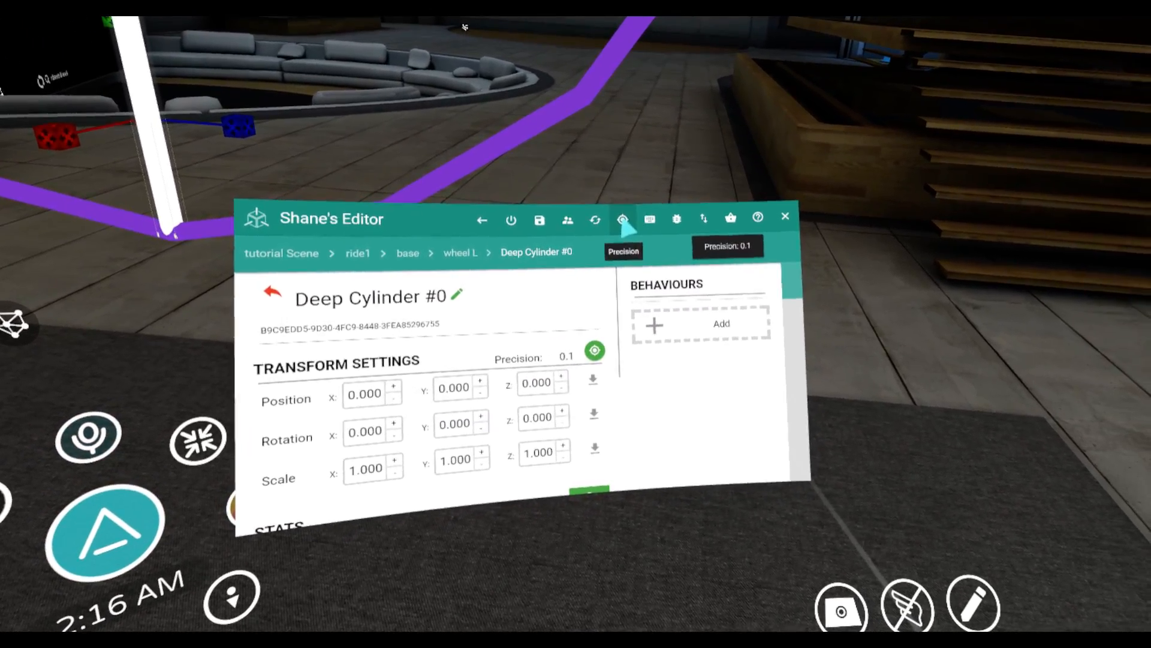
pyautogui.click(623, 221)
pyautogui.click(623, 221)
pyautogui.click(623, 220)
pyautogui.click(622, 220)
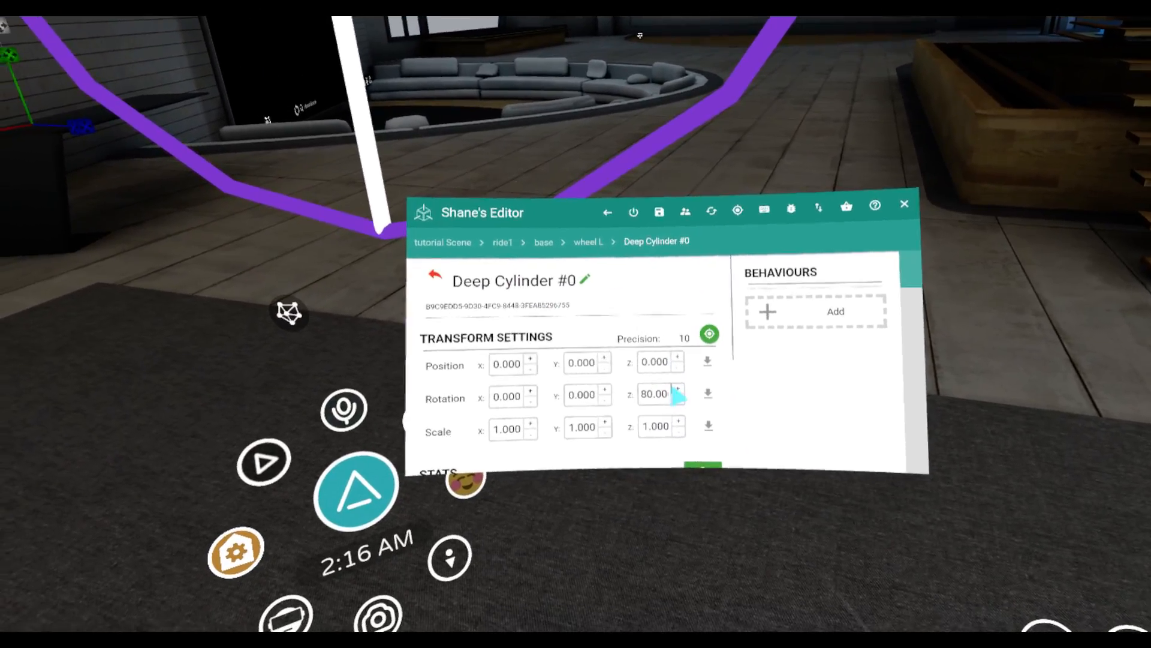
pyautogui.click(678, 388)
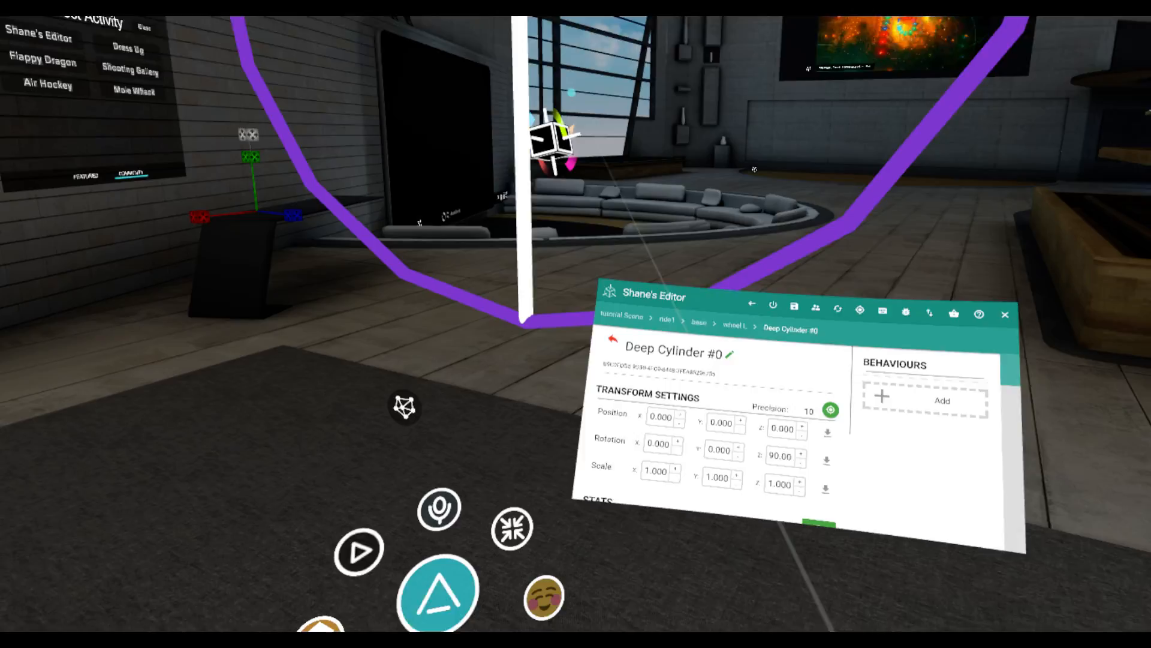
# Copy the whole wheel L group and paste the duplicate into the base group
pyautogui.click(665, 263)
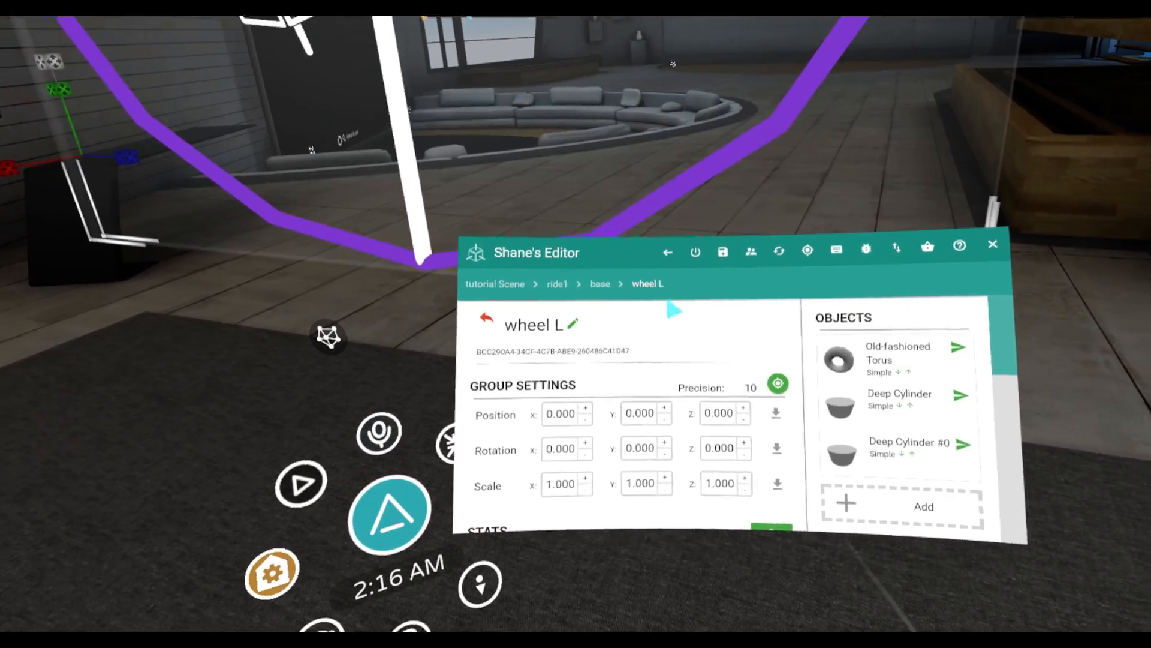
pyautogui.scroll(-10, 708, 336)
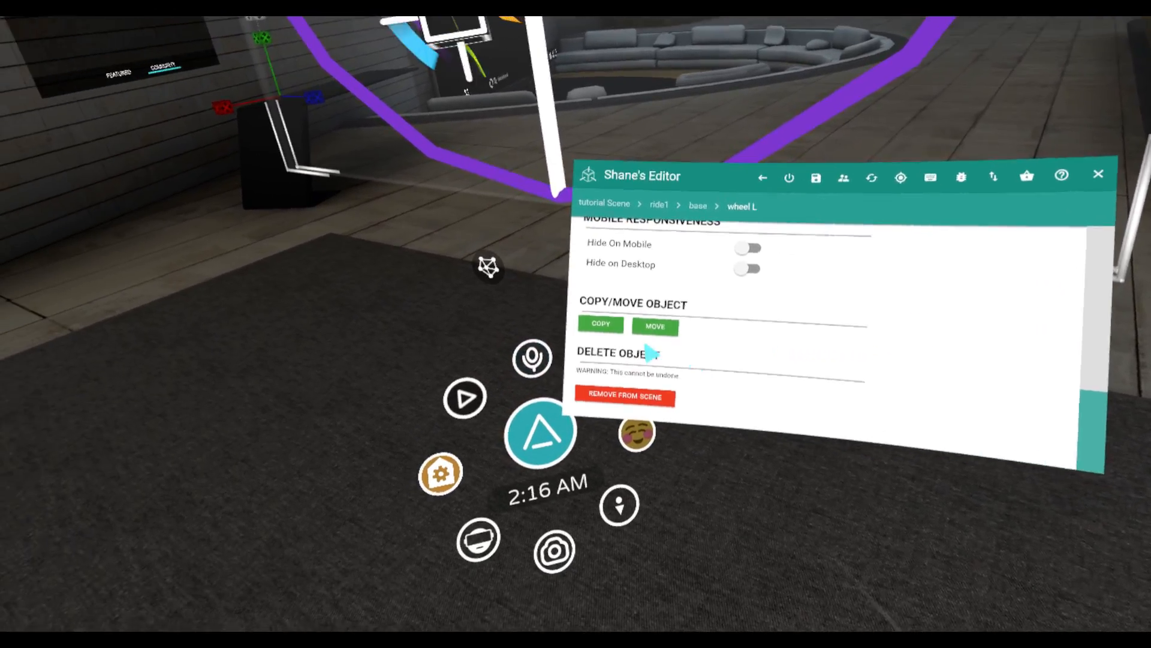
pyautogui.click(602, 324)
pyautogui.click(647, 239)
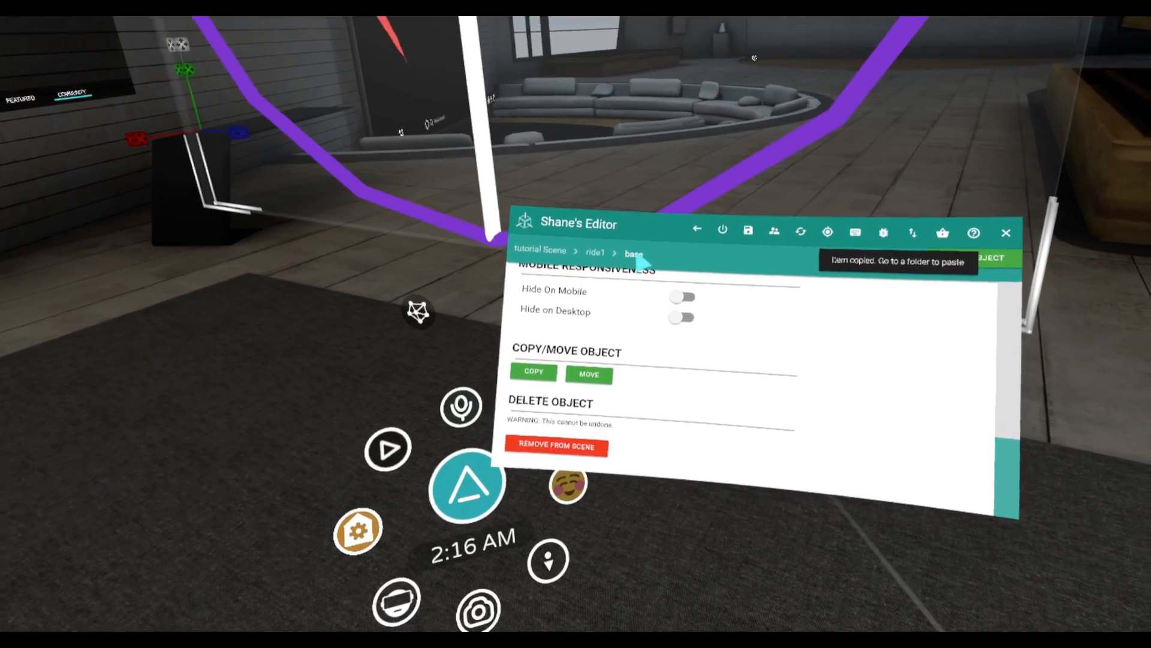
pyautogui.click(822, 241)
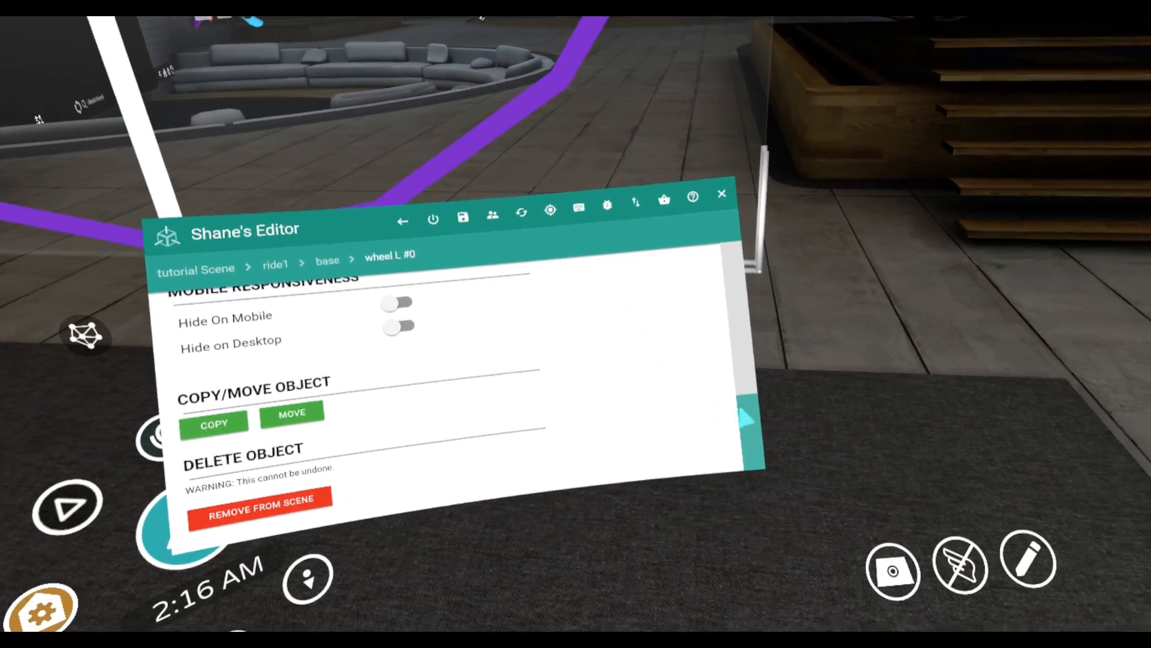
# Rename the duplicated wheel group in base as wheel R
pyautogui.scroll(15, 730, 330)
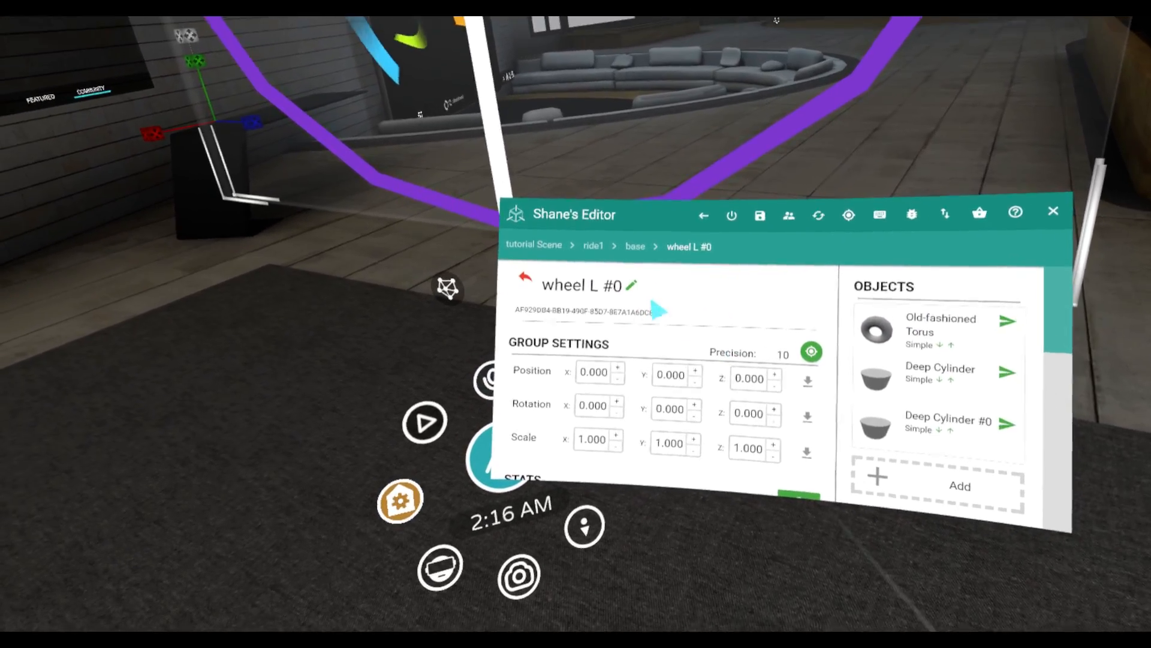
pyautogui.click(631, 281)
pyautogui.click(971, 517)
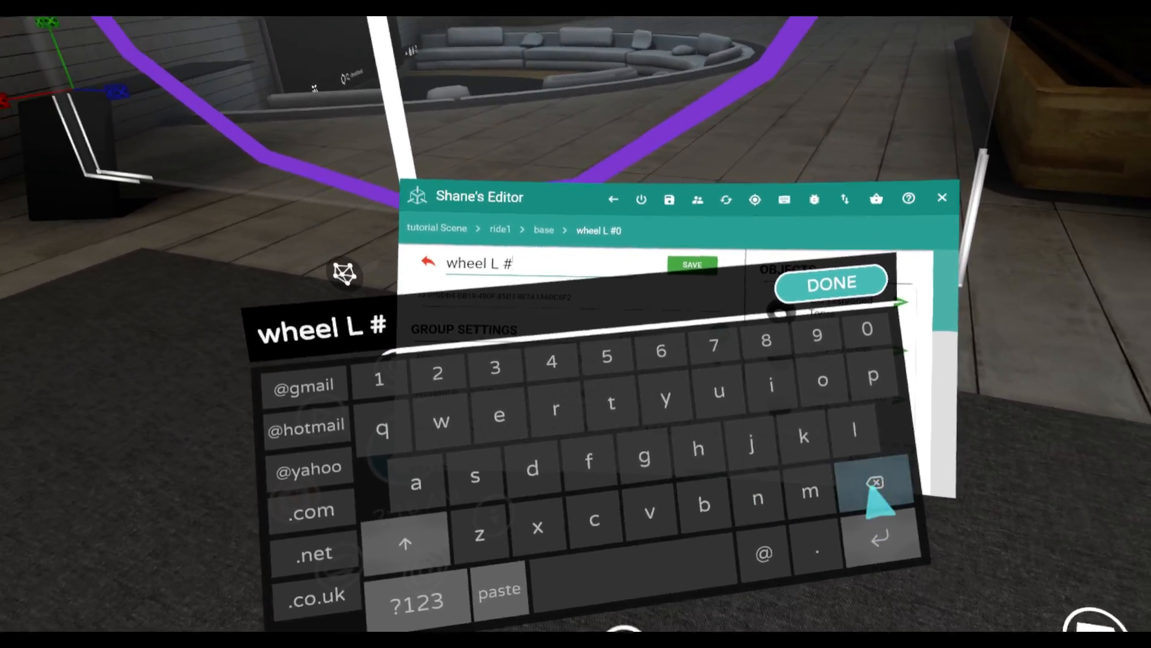
pyautogui.click(971, 517)
pyautogui.click(971, 517)
pyautogui.click(970, 517)
pyautogui.click(971, 517)
pyautogui.click(608, 514)
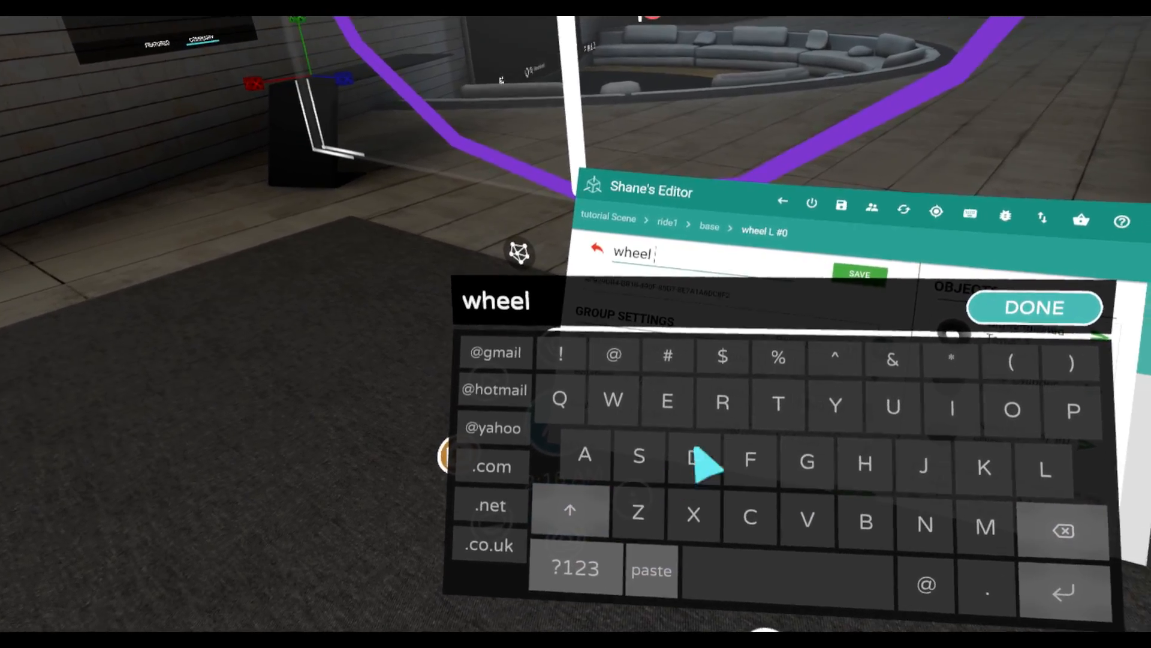
pyautogui.click(720, 431)
pyautogui.click(720, 600)
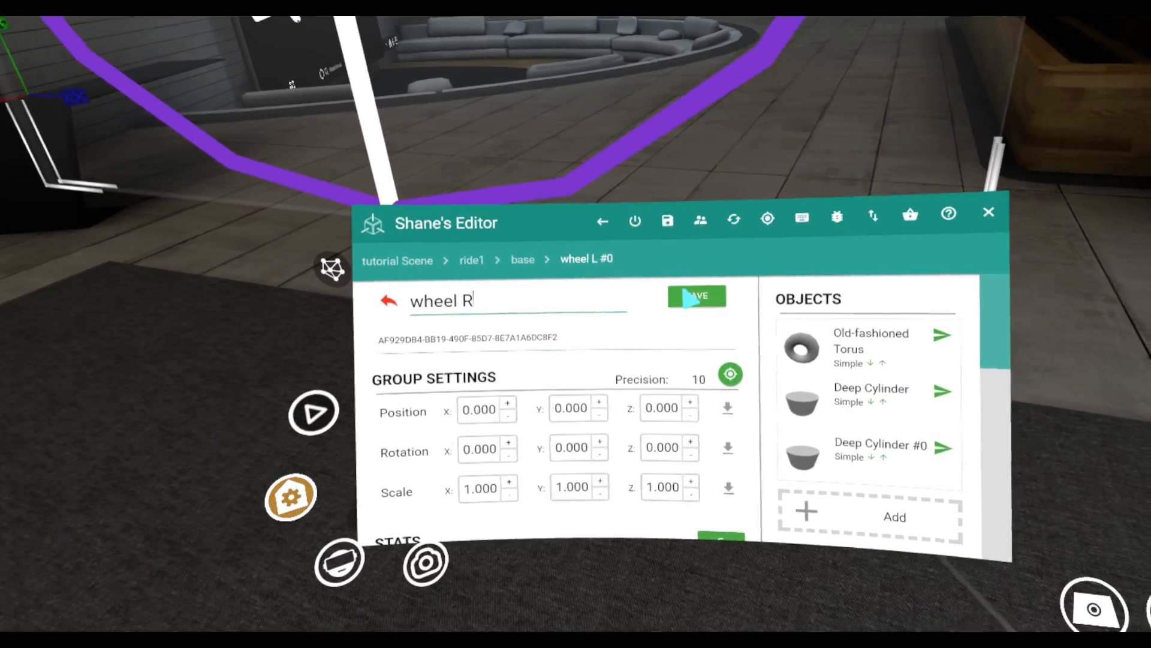
pyautogui.click(747, 258)
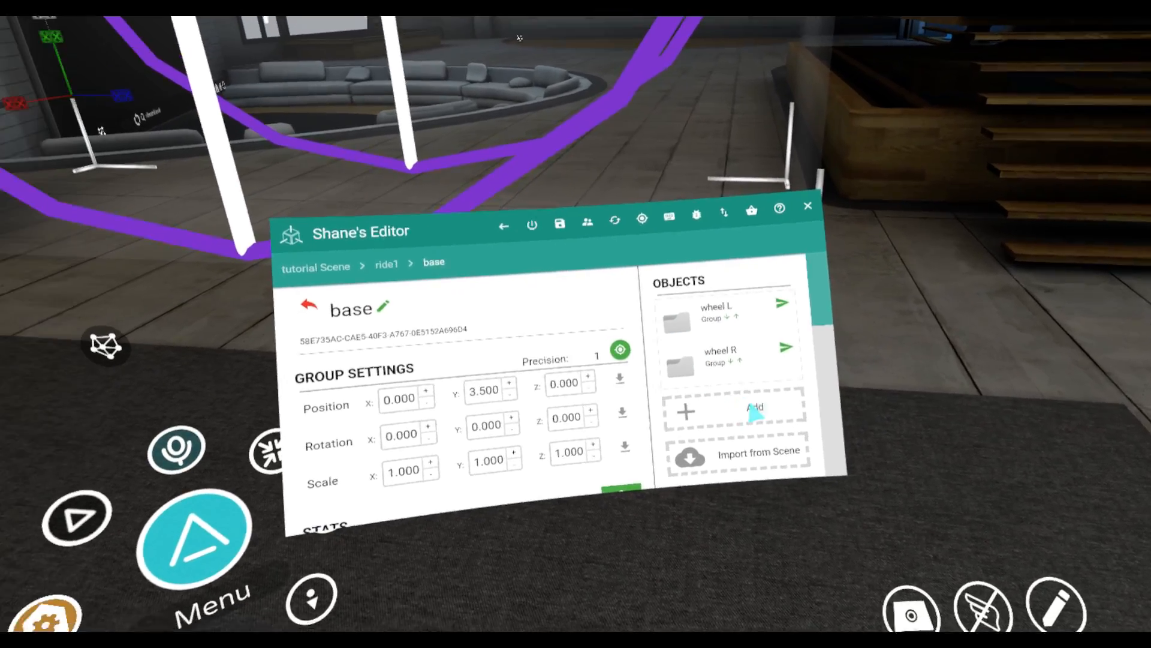
# Add a group named car1 to the base group and reset its position to 0 on all axes
pyautogui.click(927, 457)
pyautogui.click(647, 360)
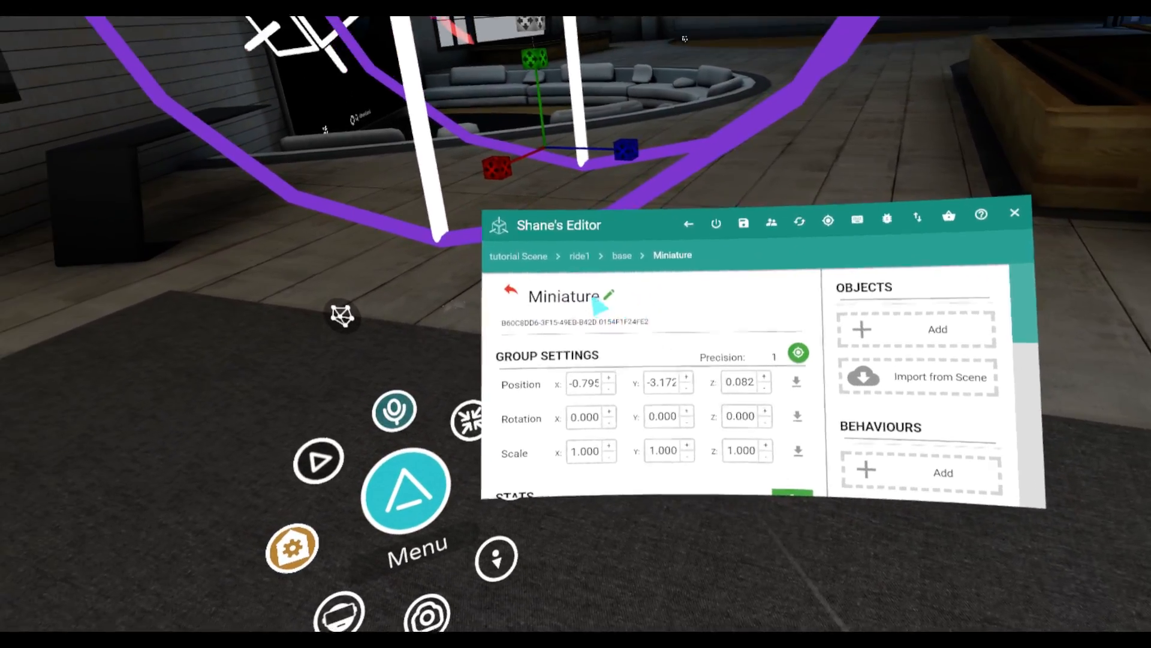
pyautogui.click(519, 185)
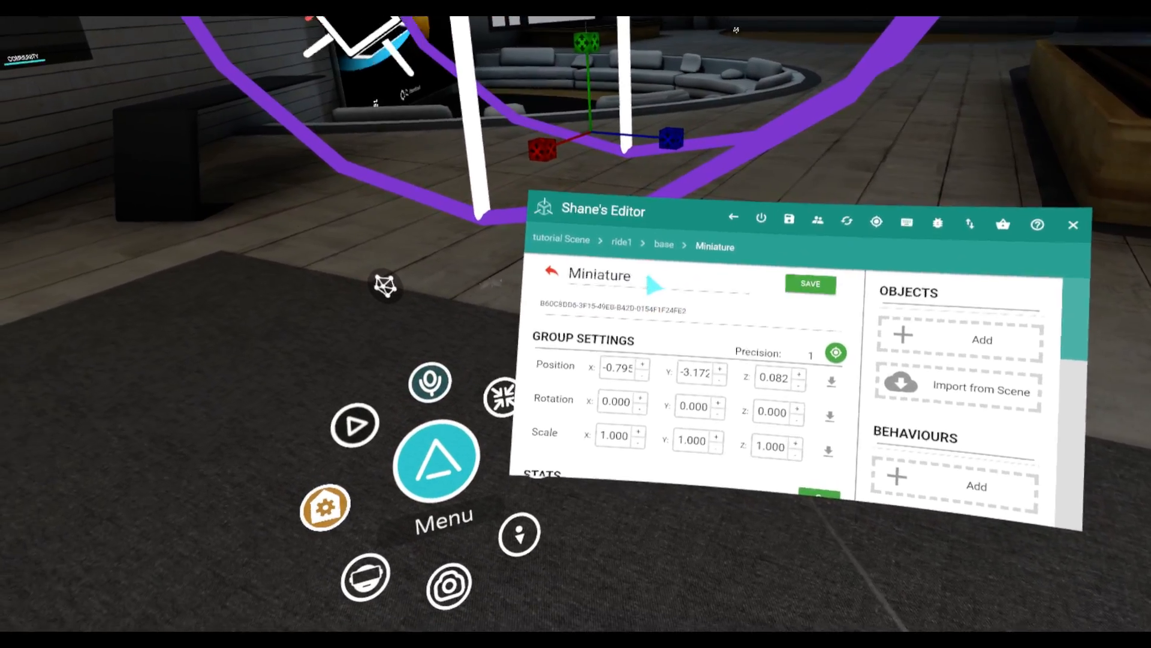
pyautogui.click(637, 276)
pyautogui.press('BackSpace')
pyautogui.press('BackSpace')
pyautogui.press('BackSpace')
pyautogui.press('BackSpace')
pyautogui.press('BackSpace')
pyautogui.press('BackSpace')
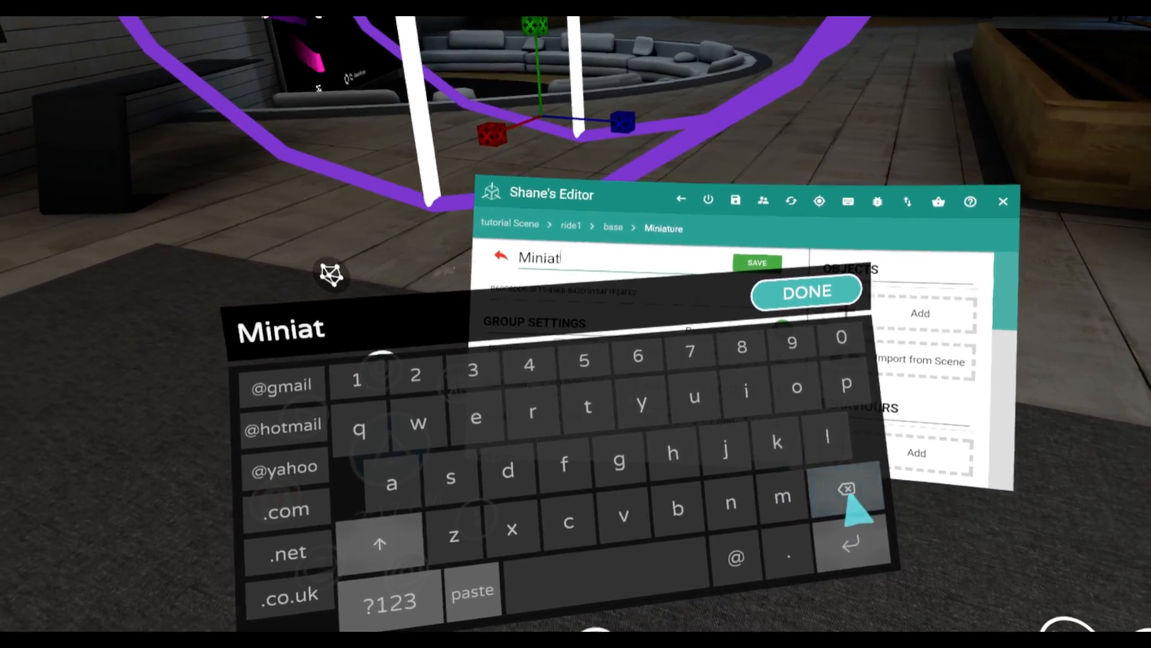
pyautogui.press('BackSpace')
pyautogui.press('BackSpace')
pyautogui.press('BackSpace')
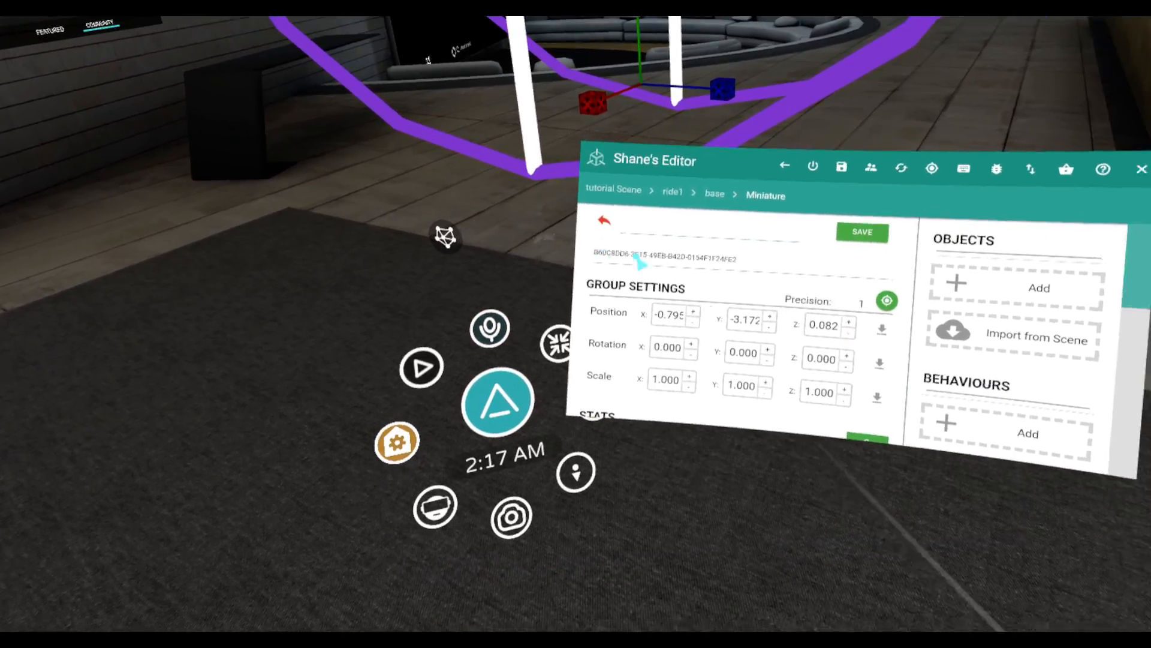
pyautogui.write('ca')
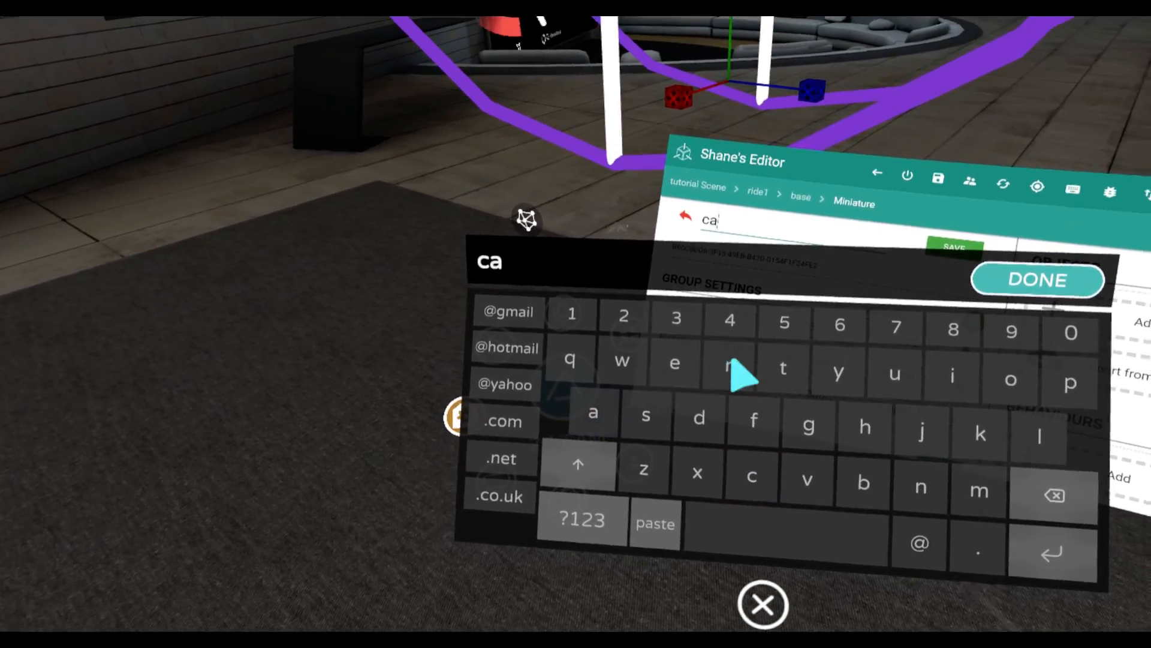
pyautogui.write('r1')
pyautogui.click(666, 544)
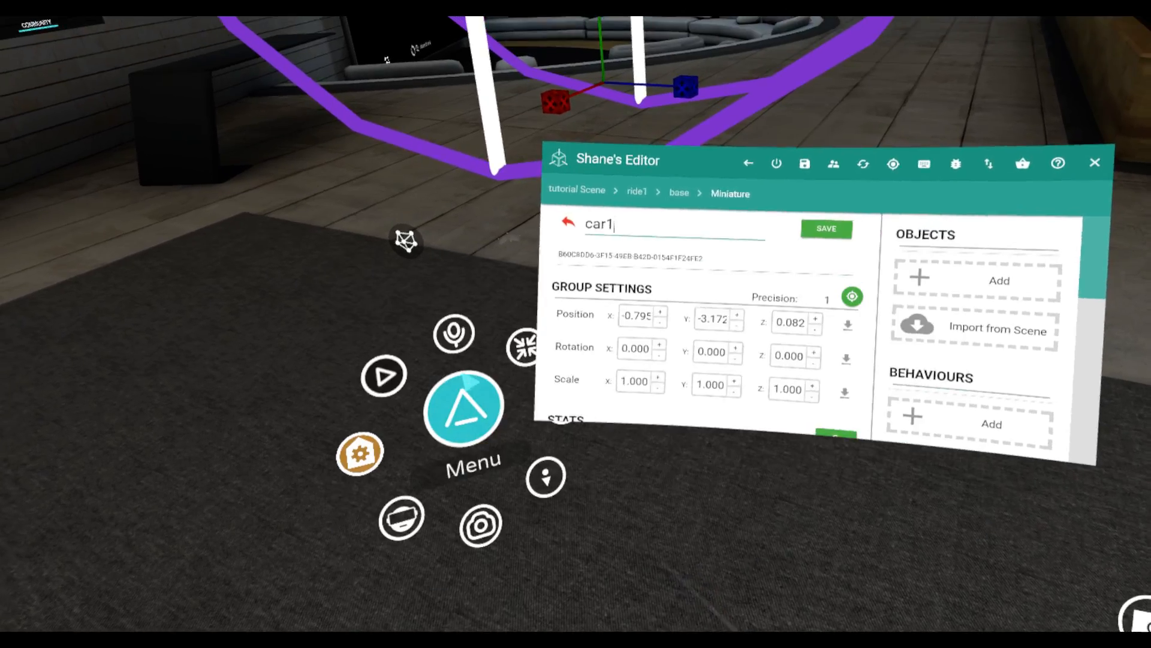
pyautogui.click(698, 250)
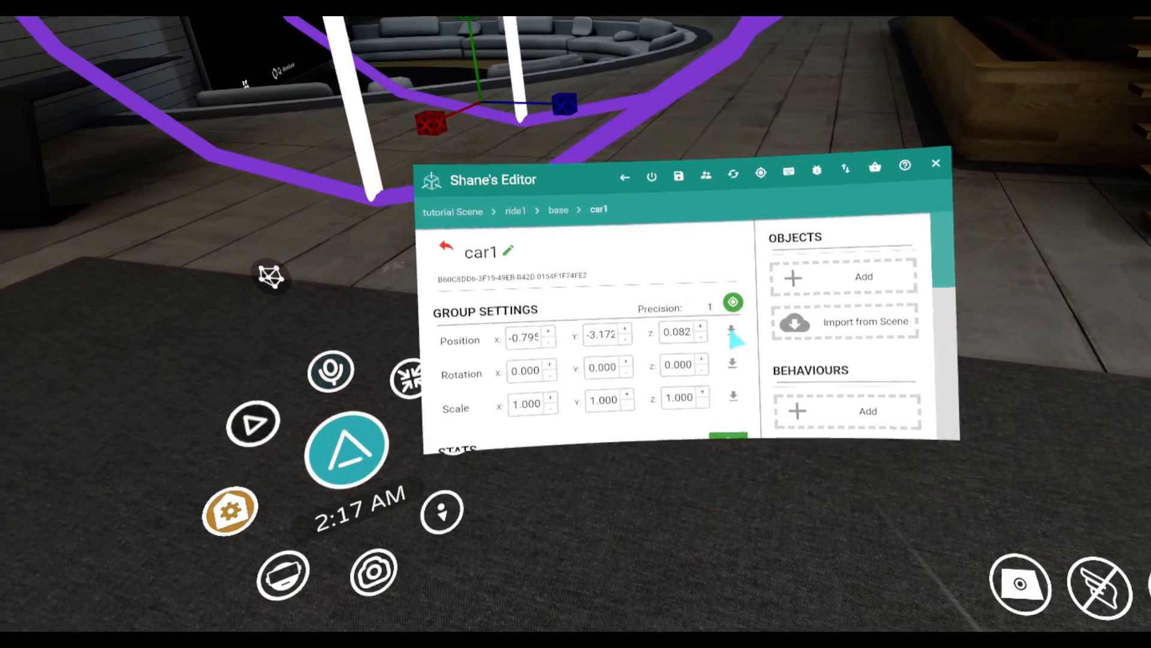
pyautogui.click(713, 336)
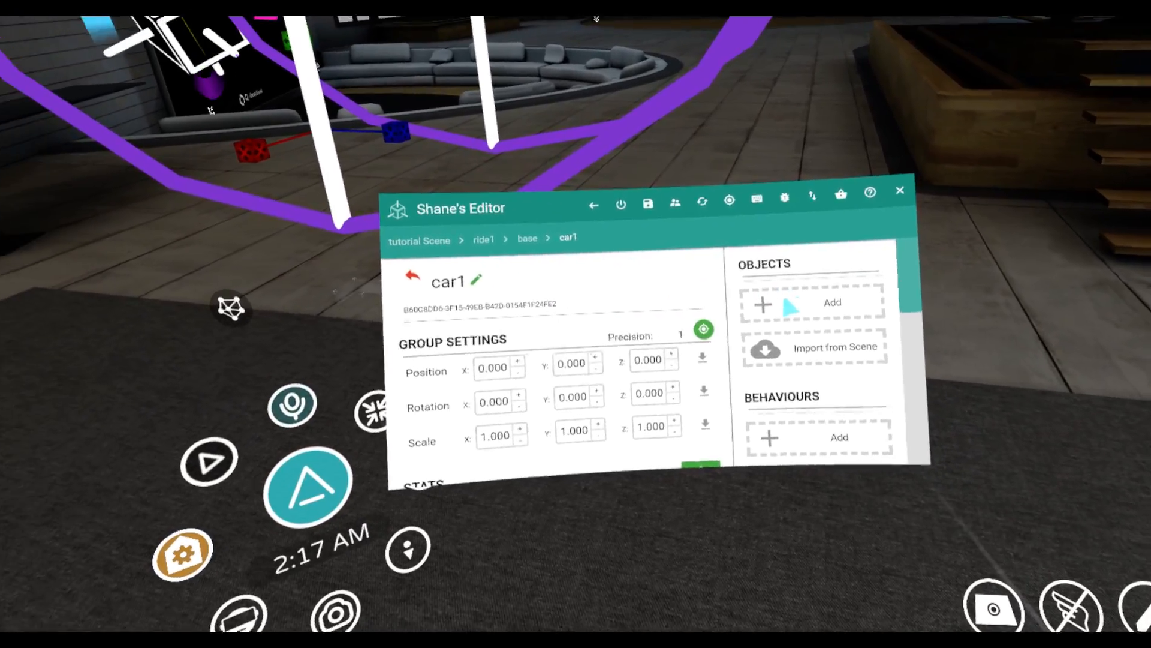
# Add a simple cylinder to the car1 group and reset its position to 0 on all axes
pyautogui.click(792, 302)
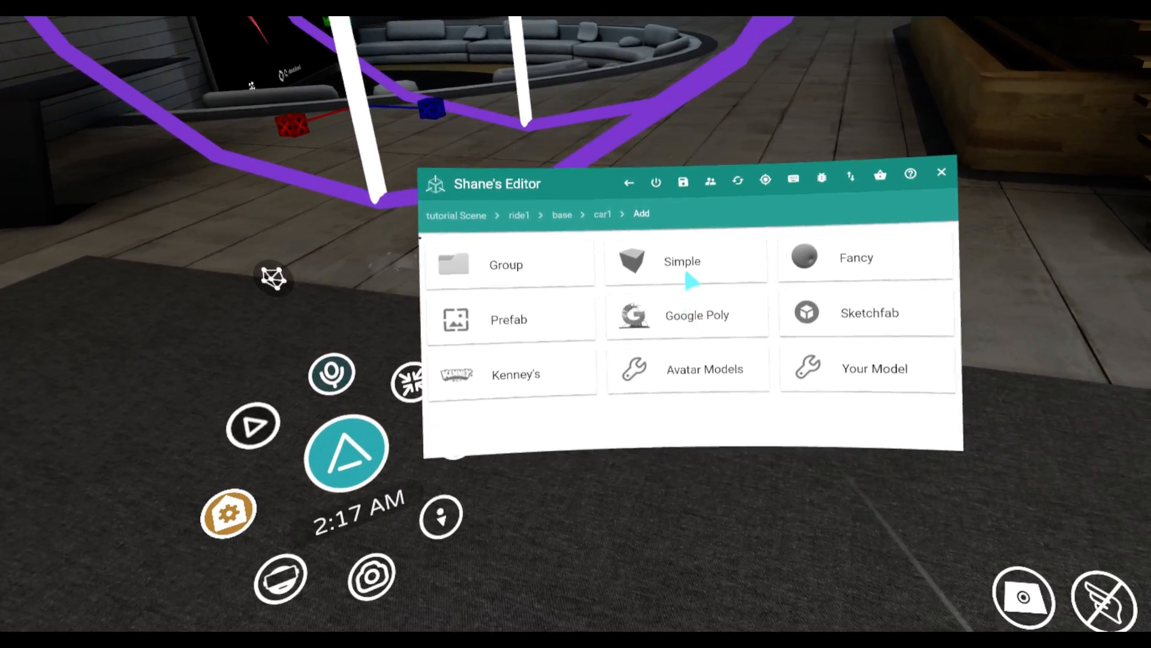
pyautogui.click(695, 277)
pyautogui.scroll(-3, 689, 336)
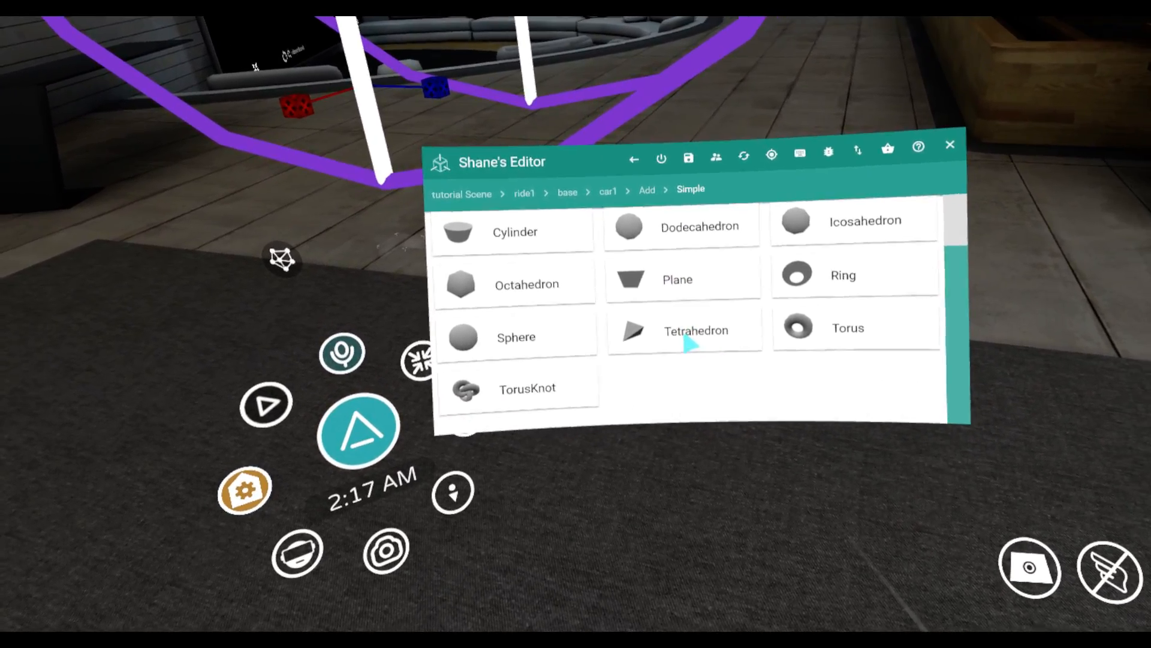
pyautogui.scroll(3, 720, 348)
pyautogui.click(637, 334)
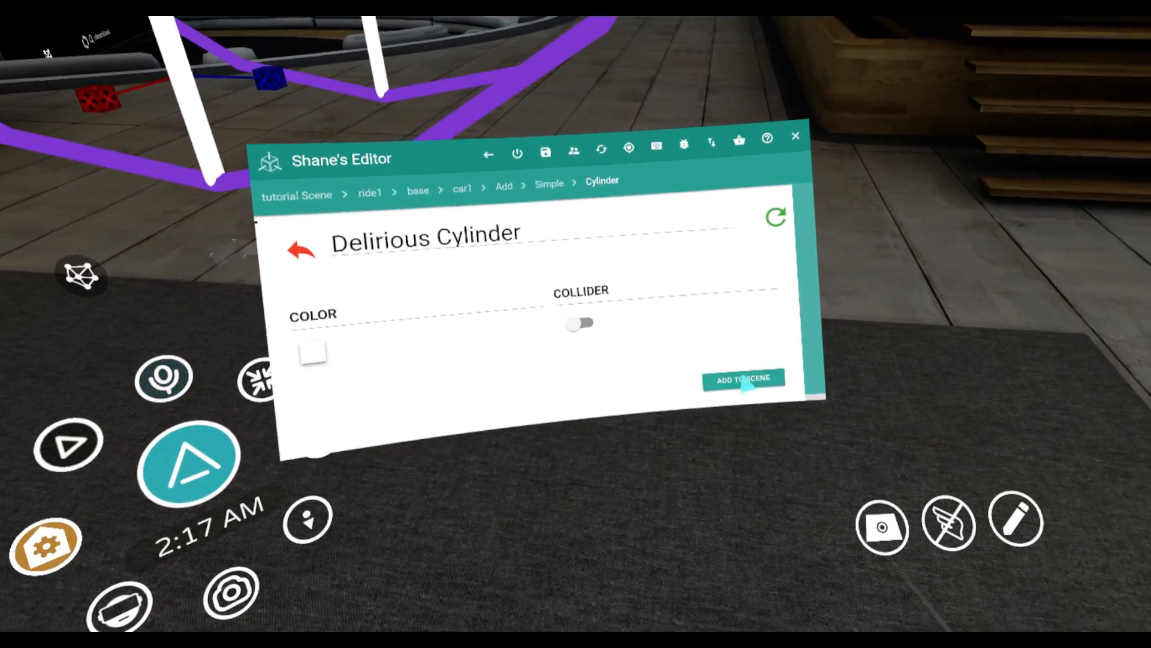
pyautogui.click(744, 380)
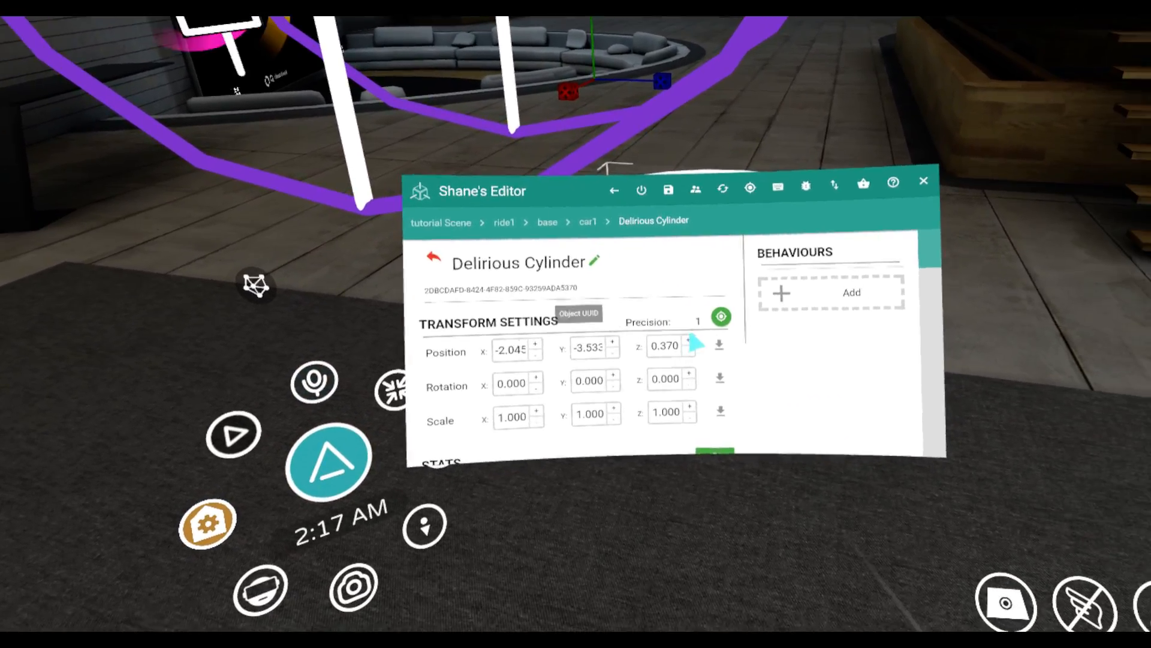
pyautogui.click(717, 345)
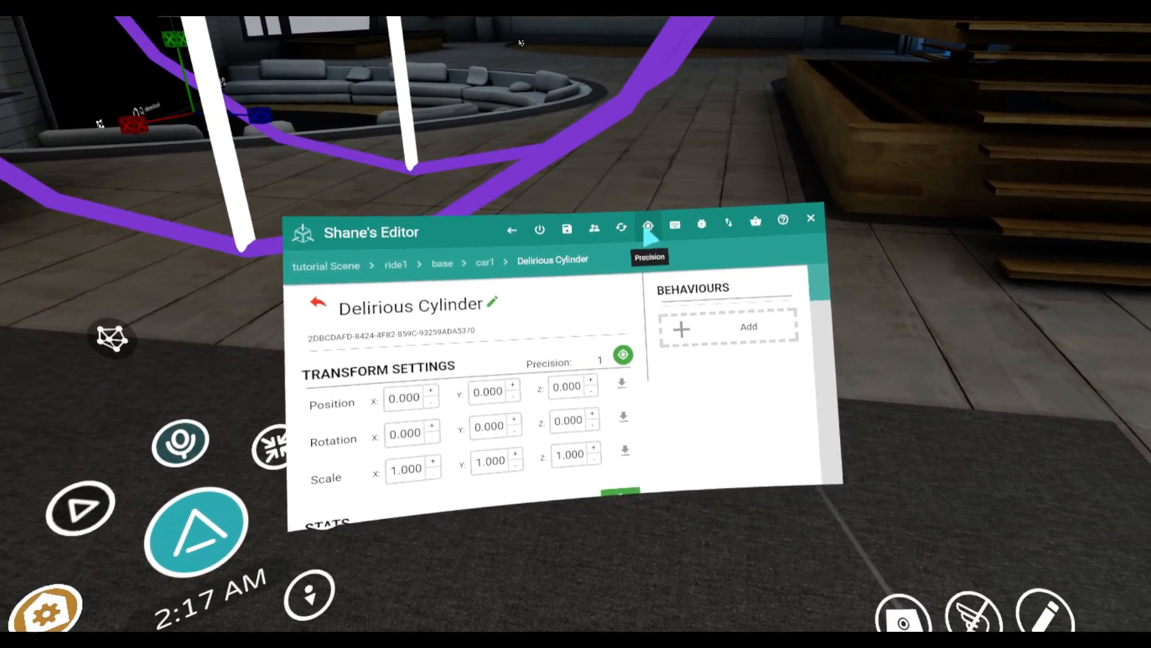
# At 0.1 precision, set the car cylinder's top and bottom radii to 0.9 and its height to 0.1
pyautogui.click(701, 235)
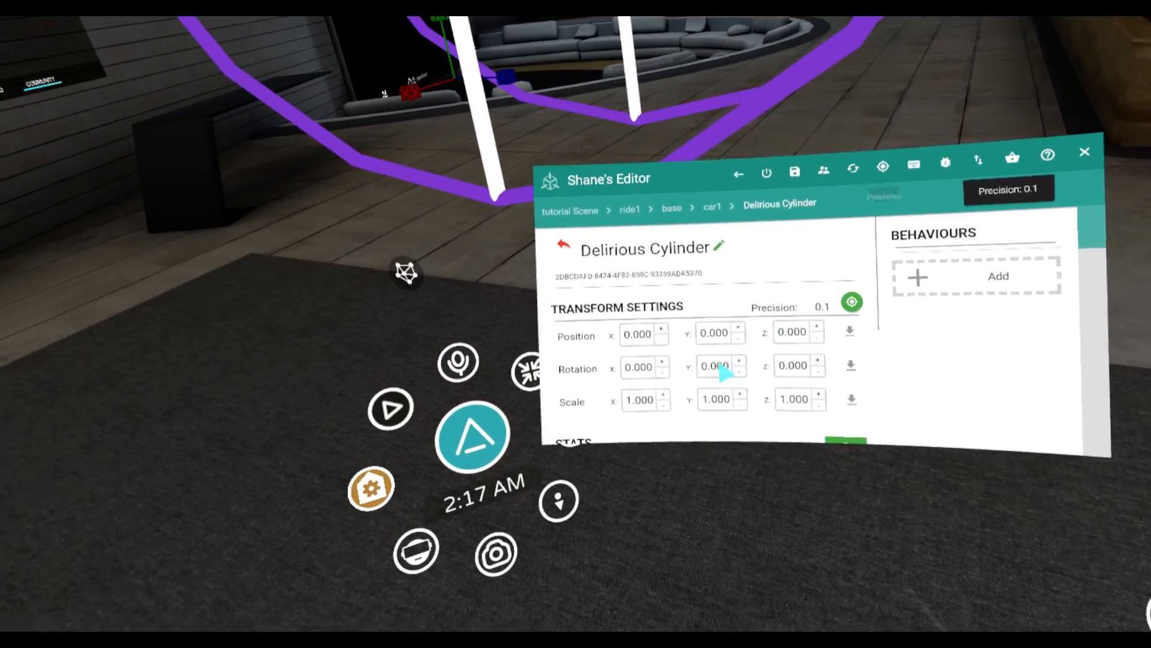
pyautogui.scroll(-3, 726, 354)
pyautogui.scroll(-3, 696, 339)
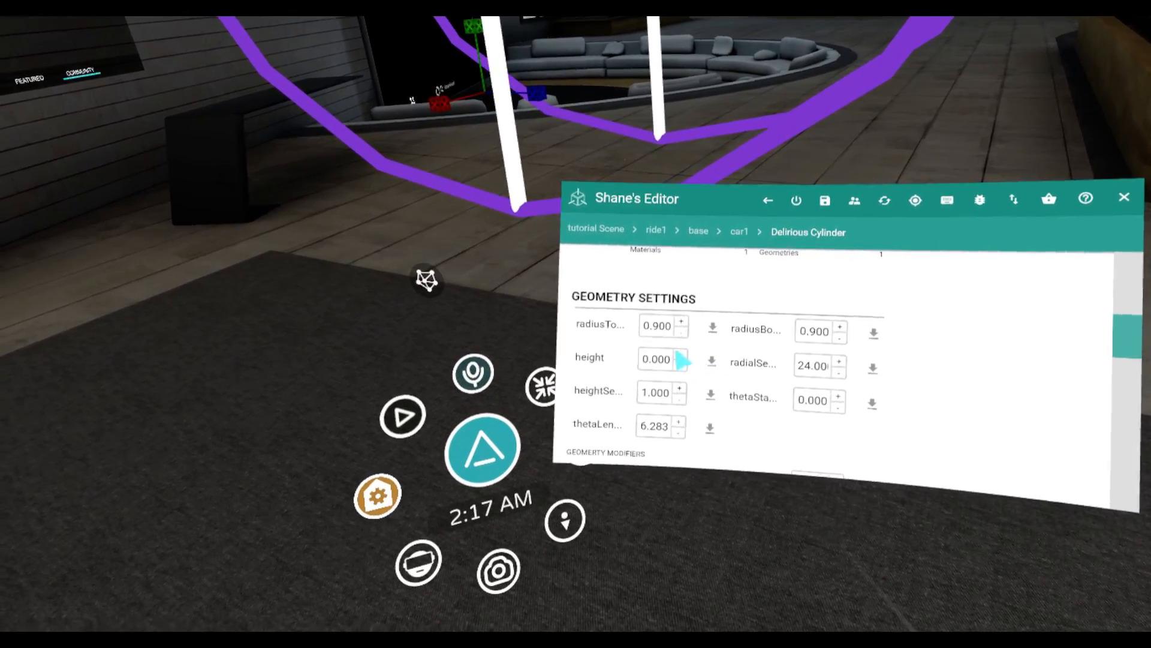
pyautogui.click(681, 355)
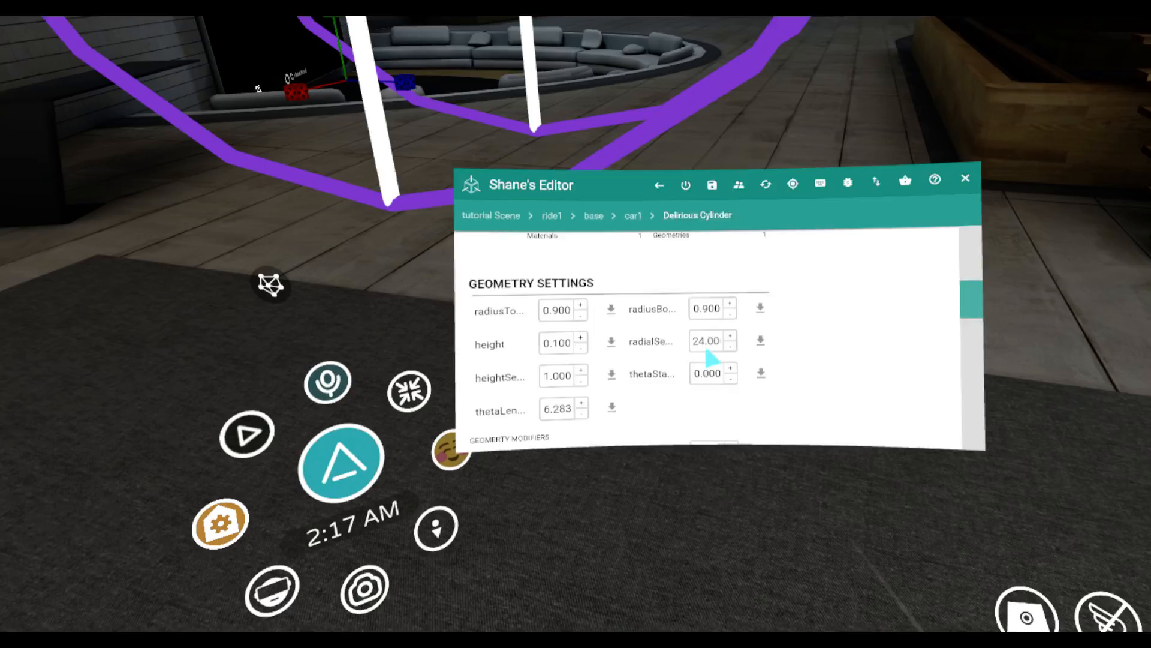
# Change the car cylinder's material color to green #94d256
pyautogui.scroll(-5, 712, 358)
pyautogui.click(694, 322)
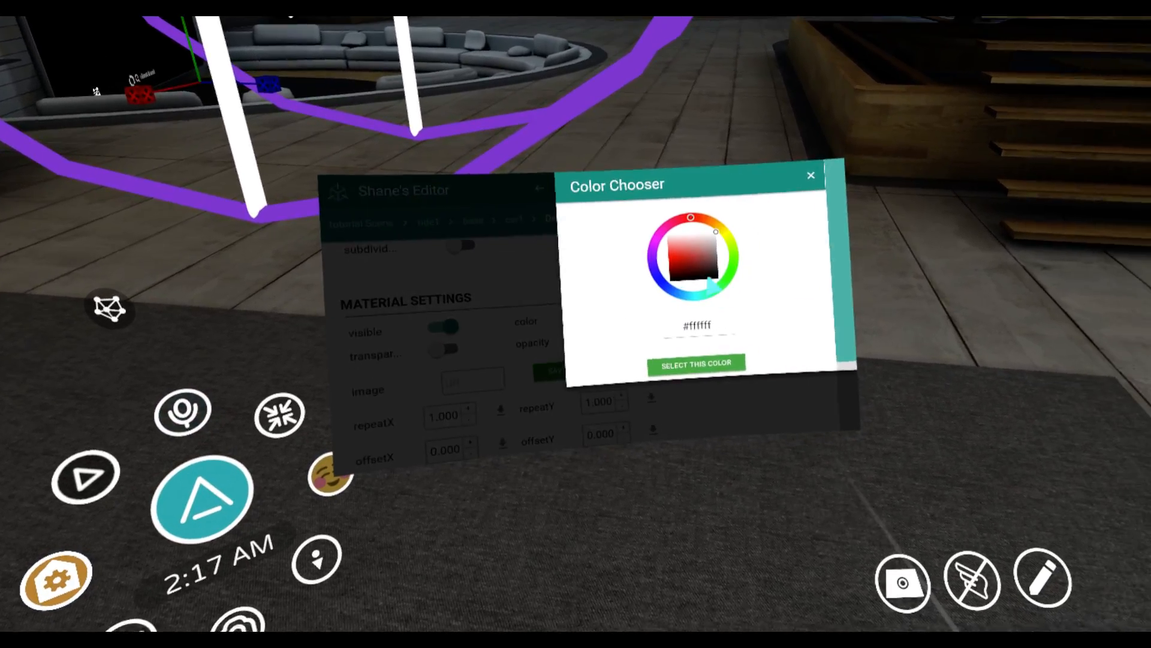
pyautogui.click(719, 265)
pyautogui.click(679, 267)
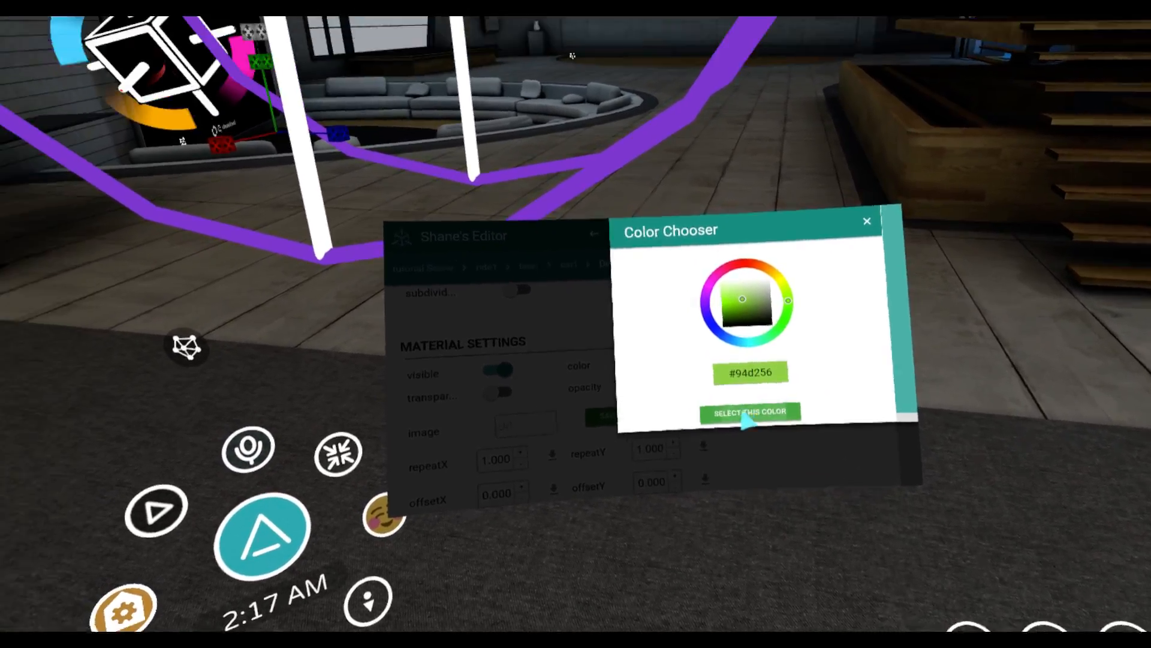
pyautogui.click(747, 416)
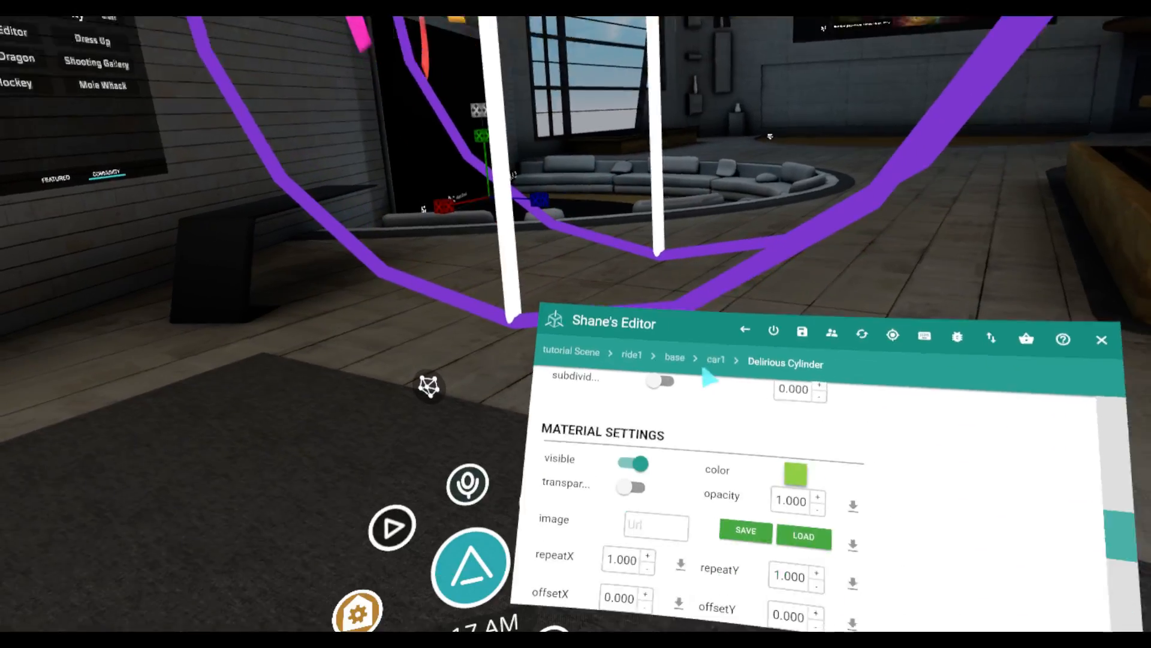
# Turn on baked lighting for the car cylinder
pyautogui.scroll(-4, 709, 377)
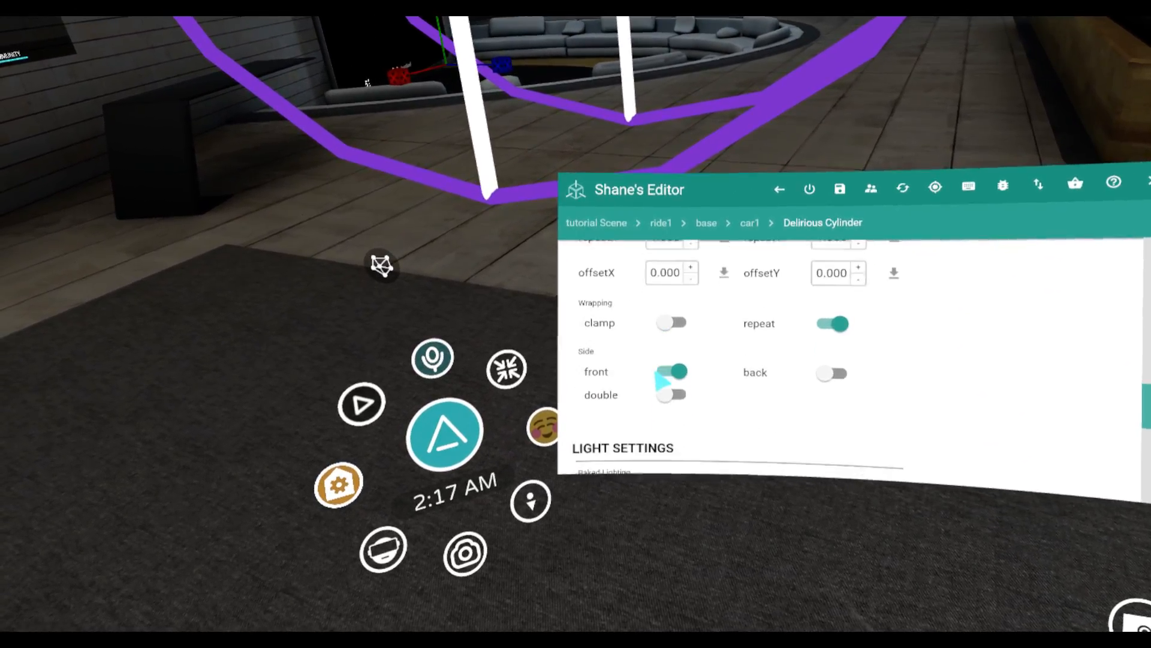
pyautogui.scroll(4, 684, 447)
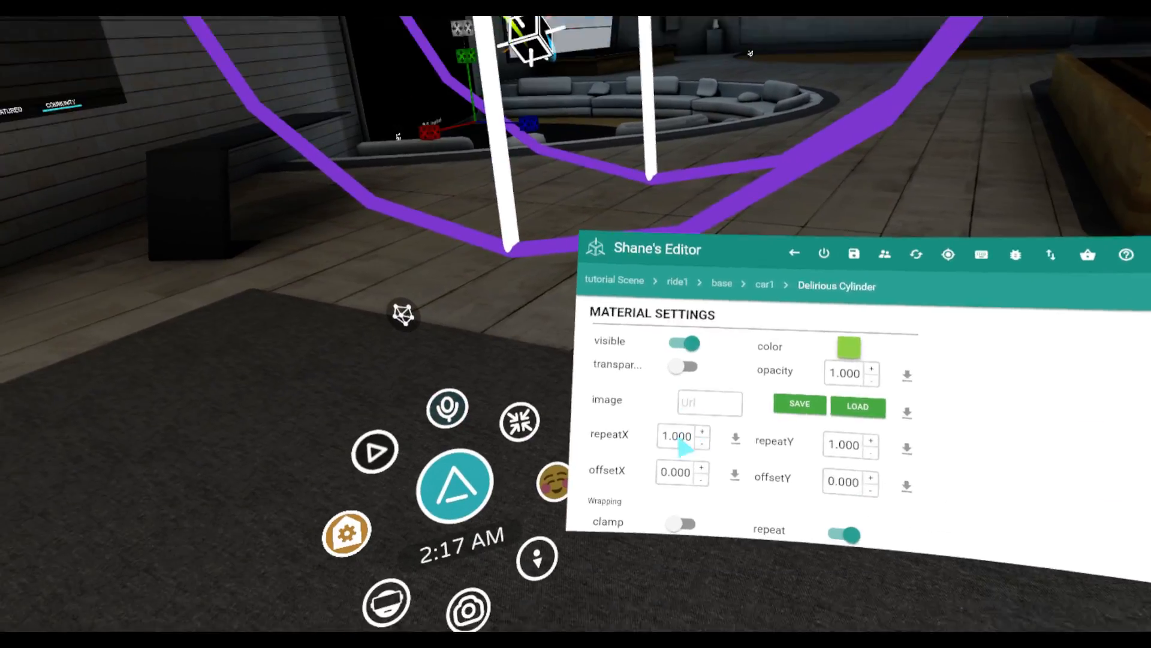
pyautogui.scroll(-4, 684, 447)
pyautogui.click(700, 282)
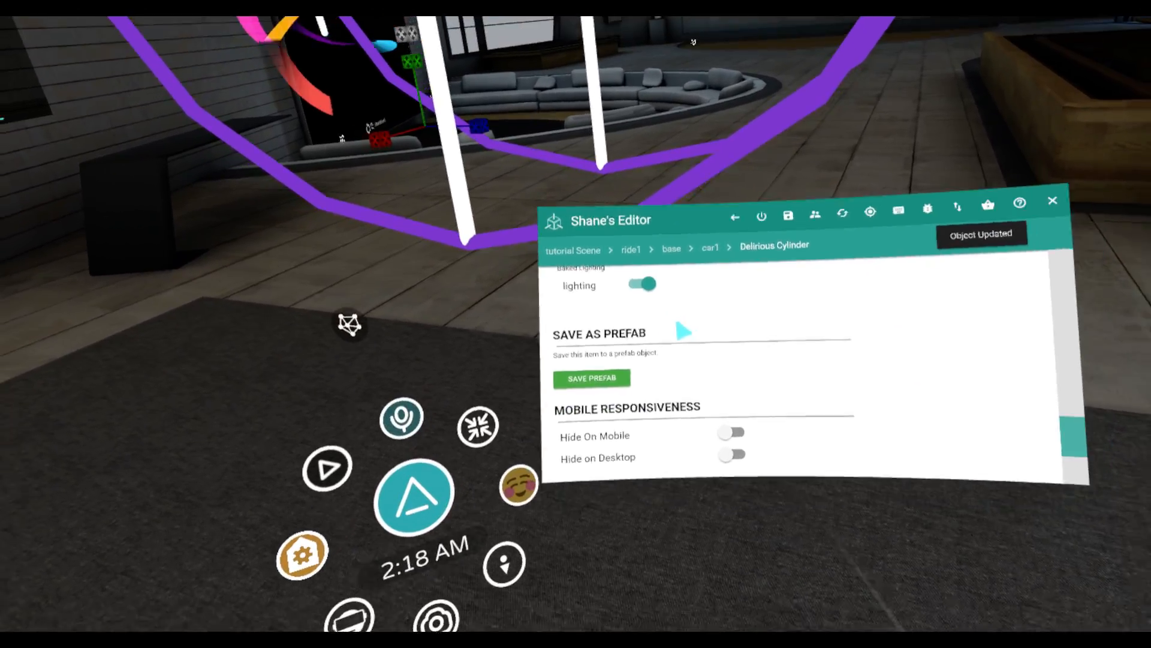
# Add a mesh collider behaviour of type environment to the car cylinder, with auto trigger enabled
pyautogui.scroll(5, 660, 326)
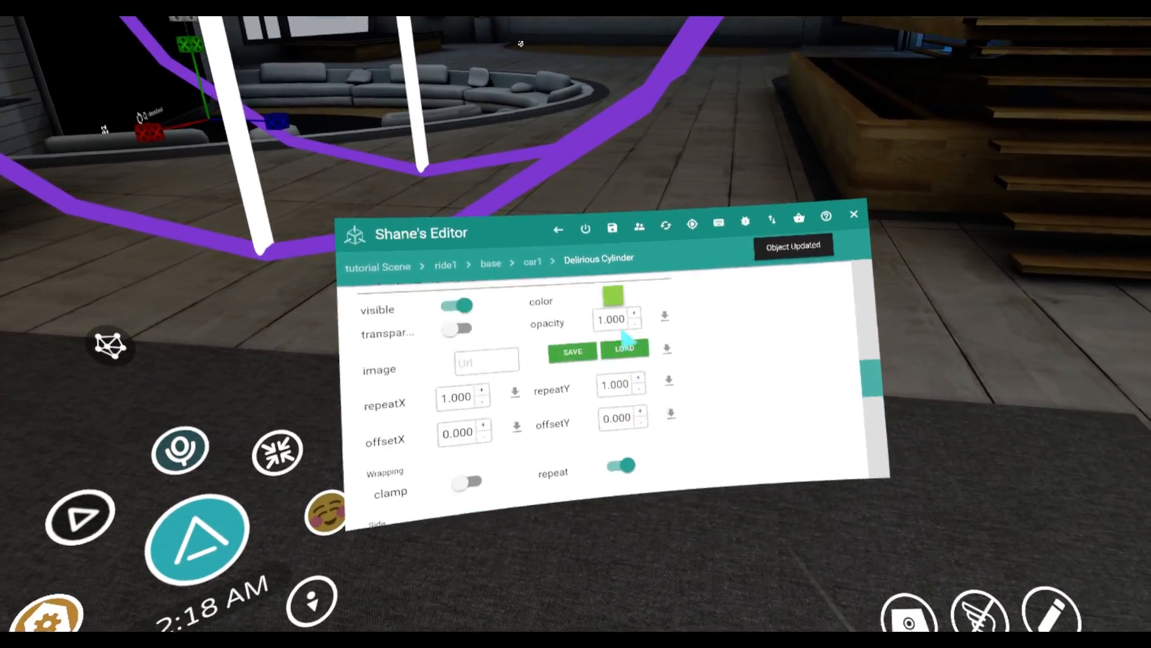
pyautogui.scroll(6, 602, 326)
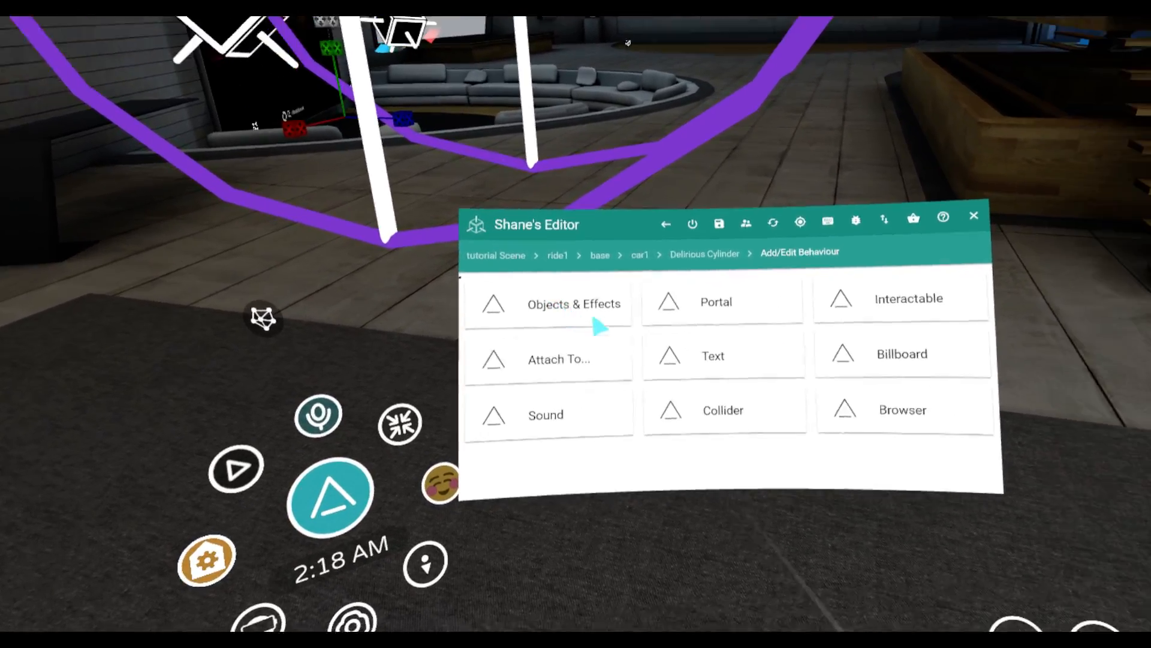
pyautogui.click(708, 410)
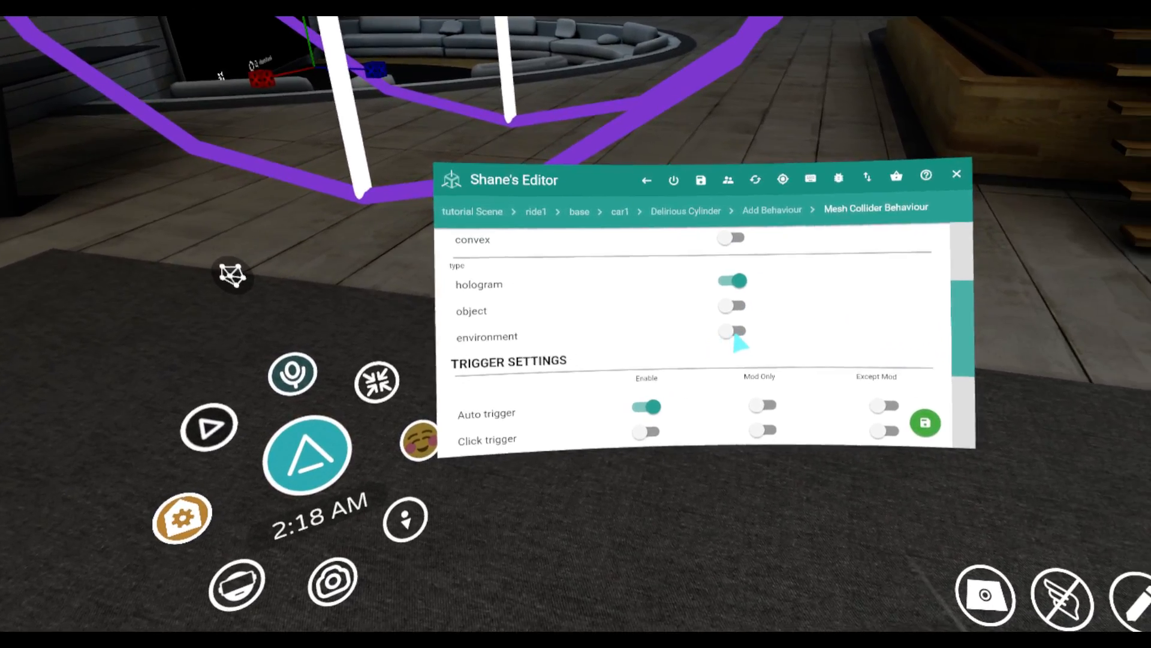
pyautogui.click(734, 333)
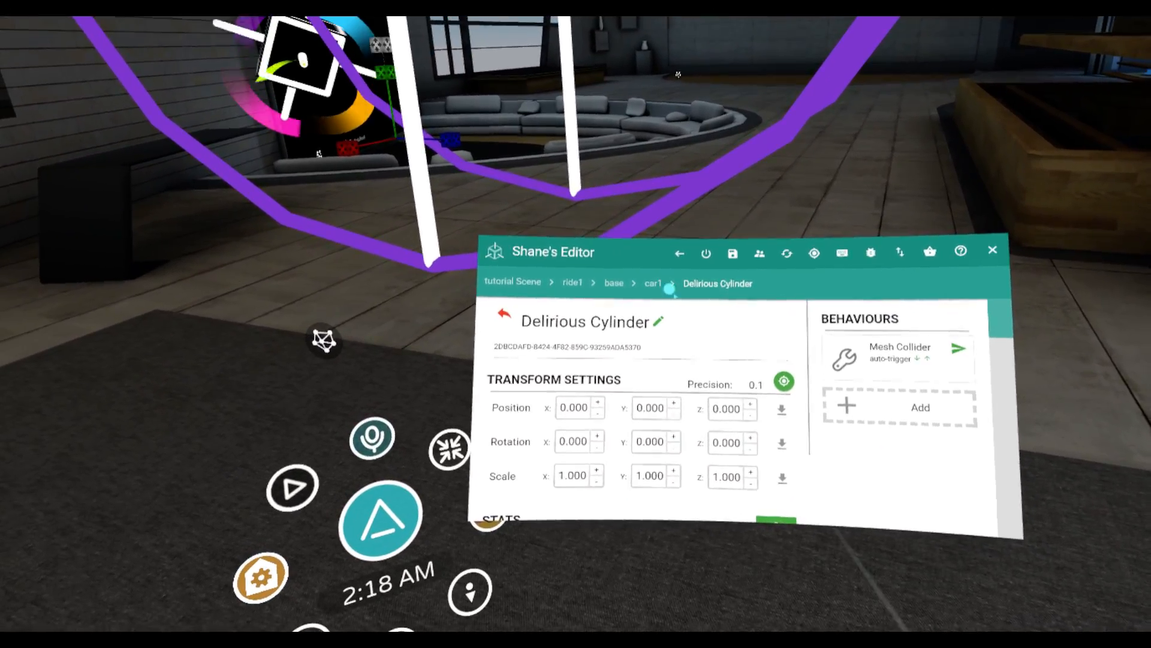
# Add a simple torus to the car1 group
pyautogui.click(654, 283)
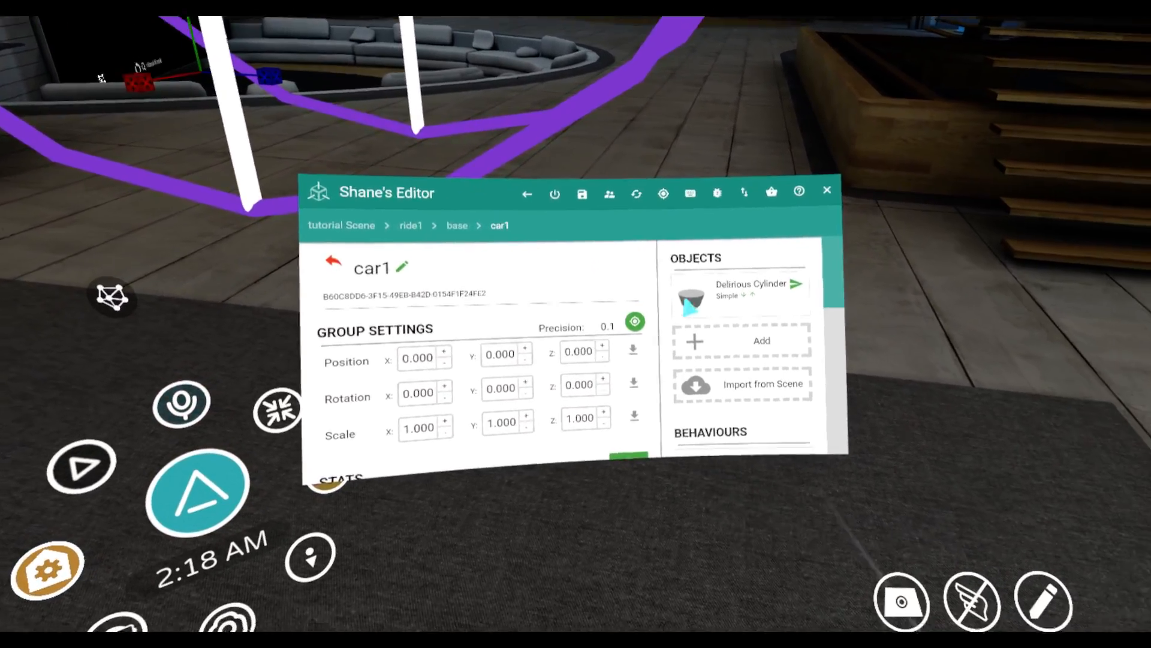
pyautogui.click(719, 340)
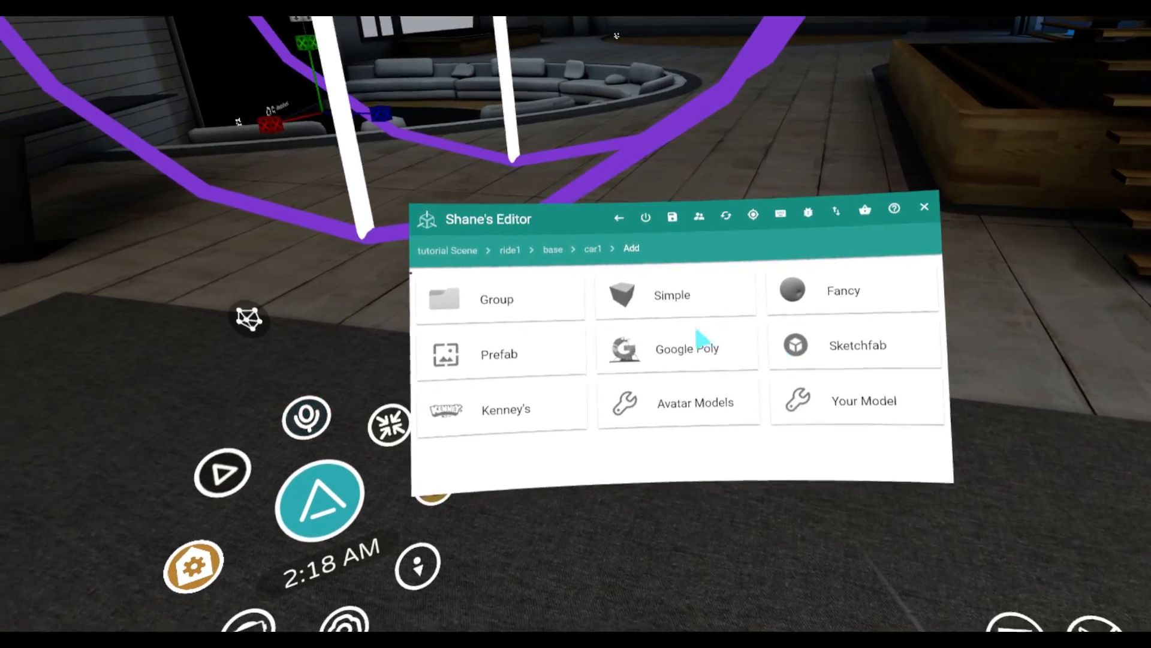
pyautogui.click(699, 341)
pyautogui.scroll(-2, 714, 366)
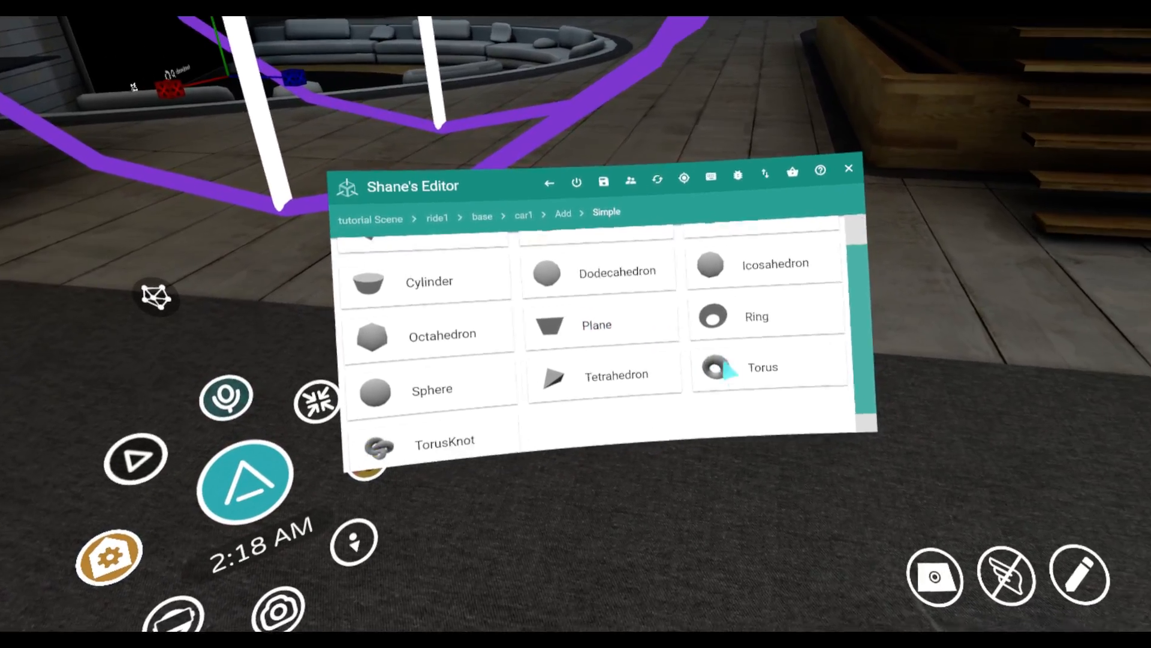
pyautogui.click(707, 349)
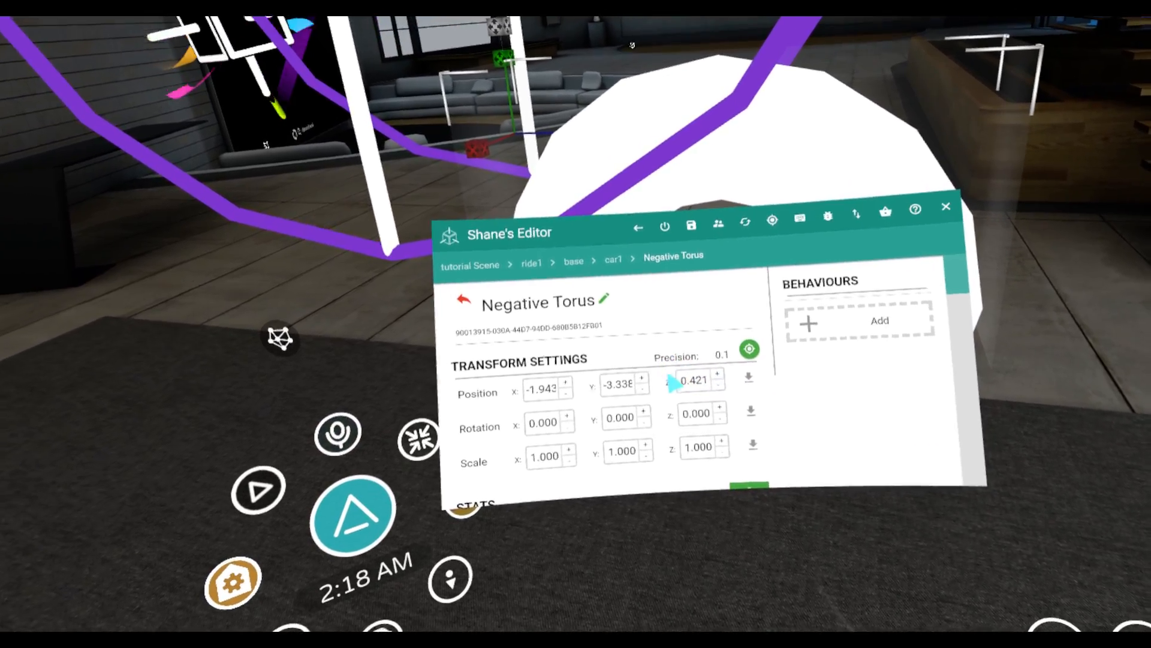
# Position the torus at 0, 1, 0, rotate it 90 on X and set its radius to 0.9
pyautogui.click(734, 376)
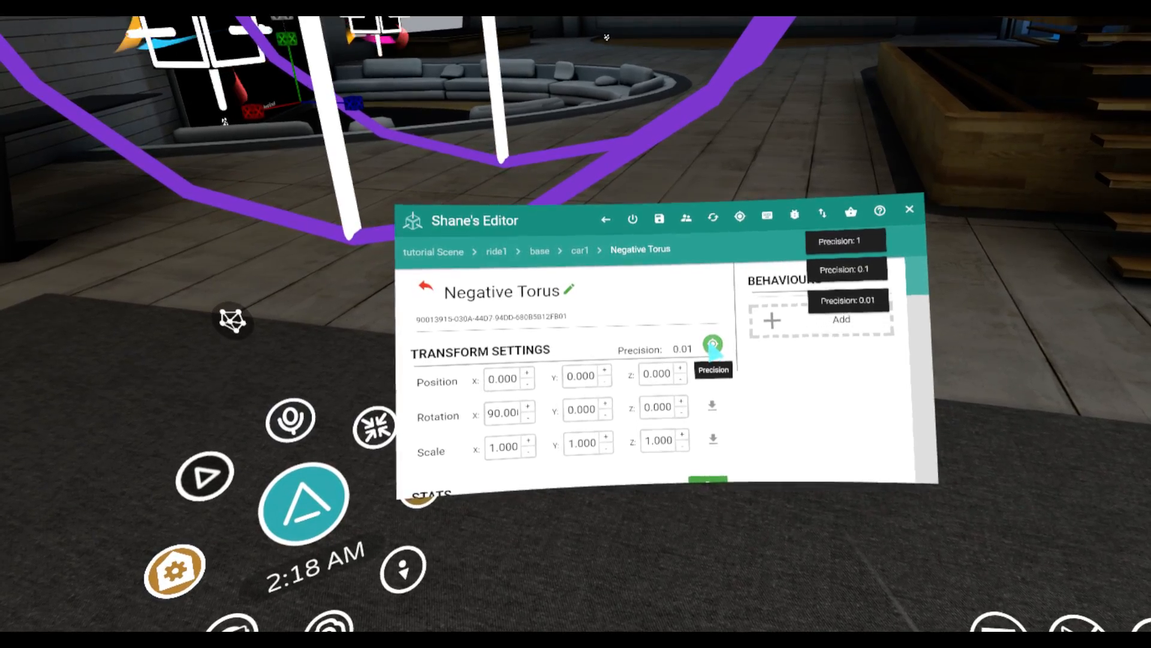
pyautogui.scroll(-2, 688, 366)
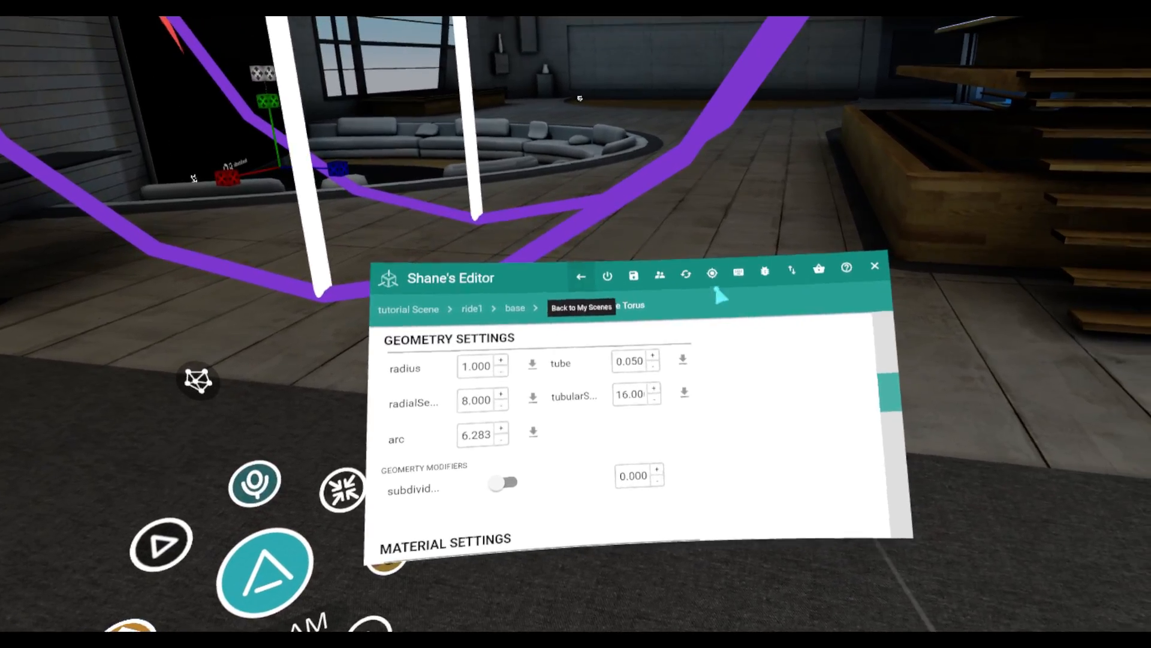
pyautogui.click(712, 273)
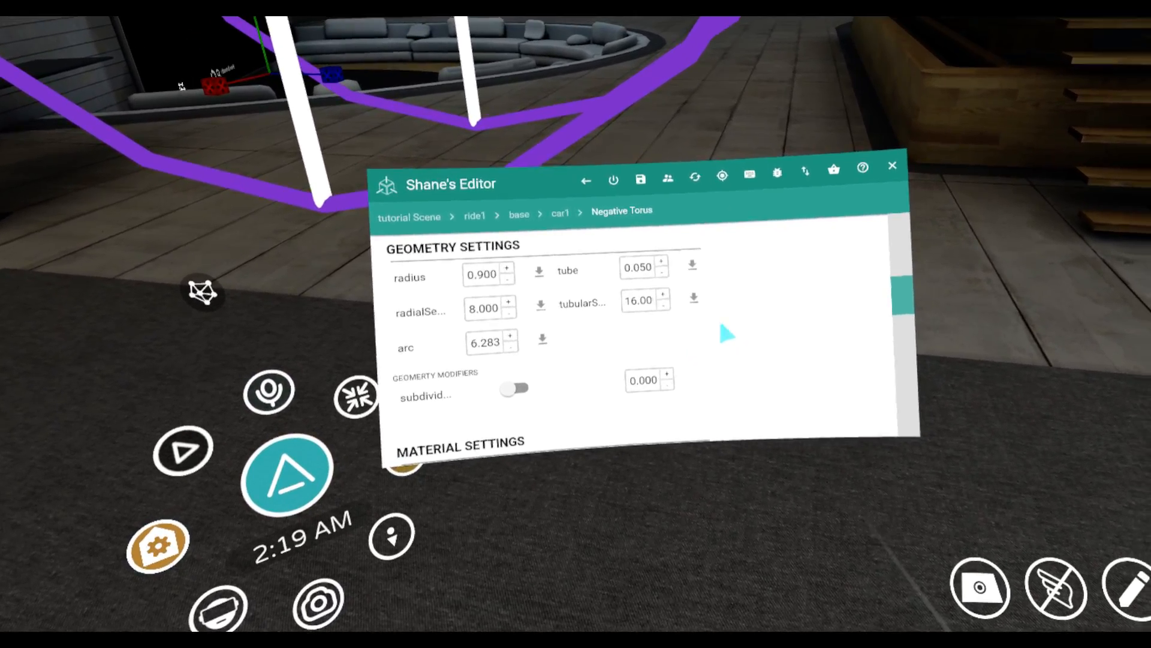
pyautogui.scroll(1, 739, 336)
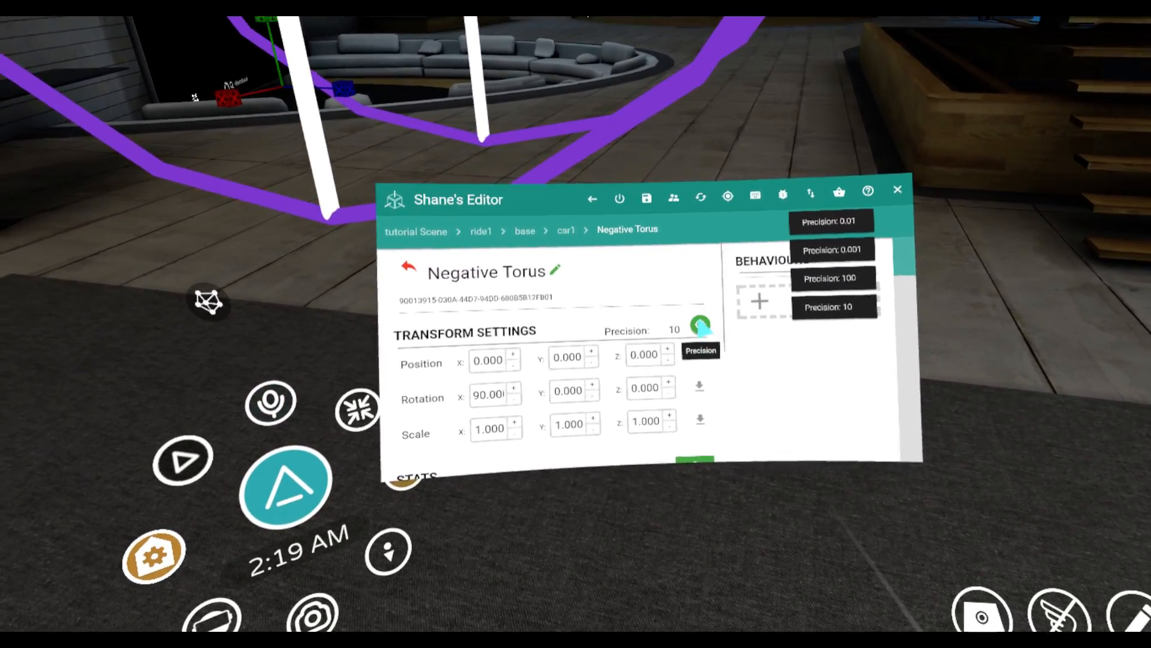
pyautogui.click(700, 326)
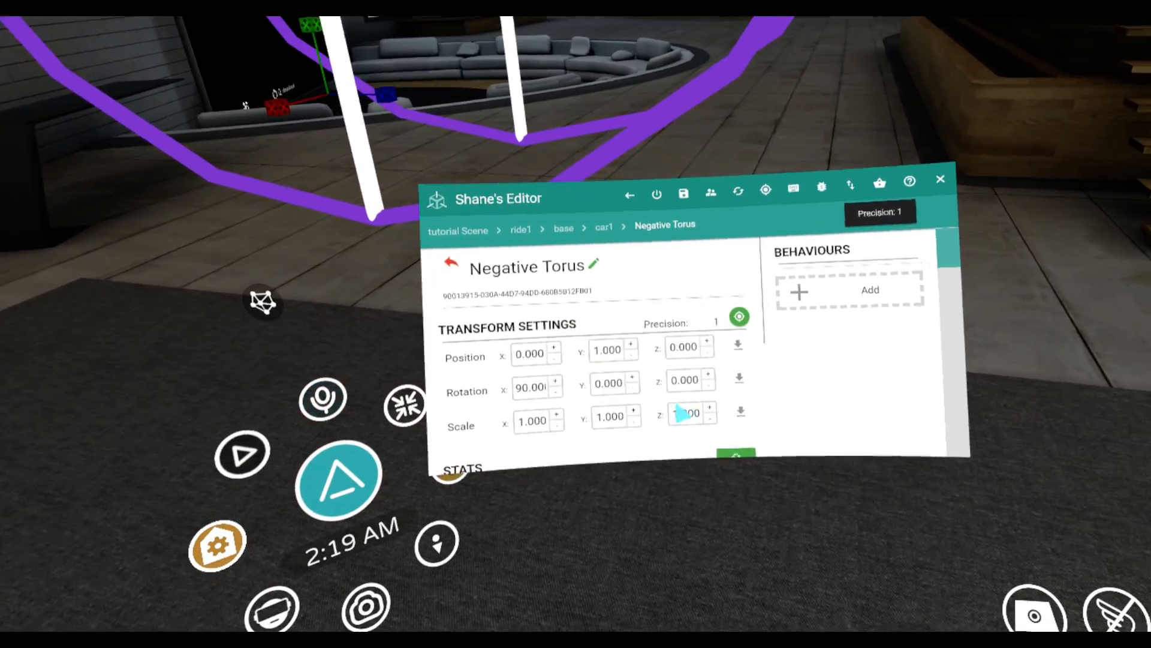
# Change the torus's material color to green #74b946
pyautogui.scroll(-5, 687, 382)
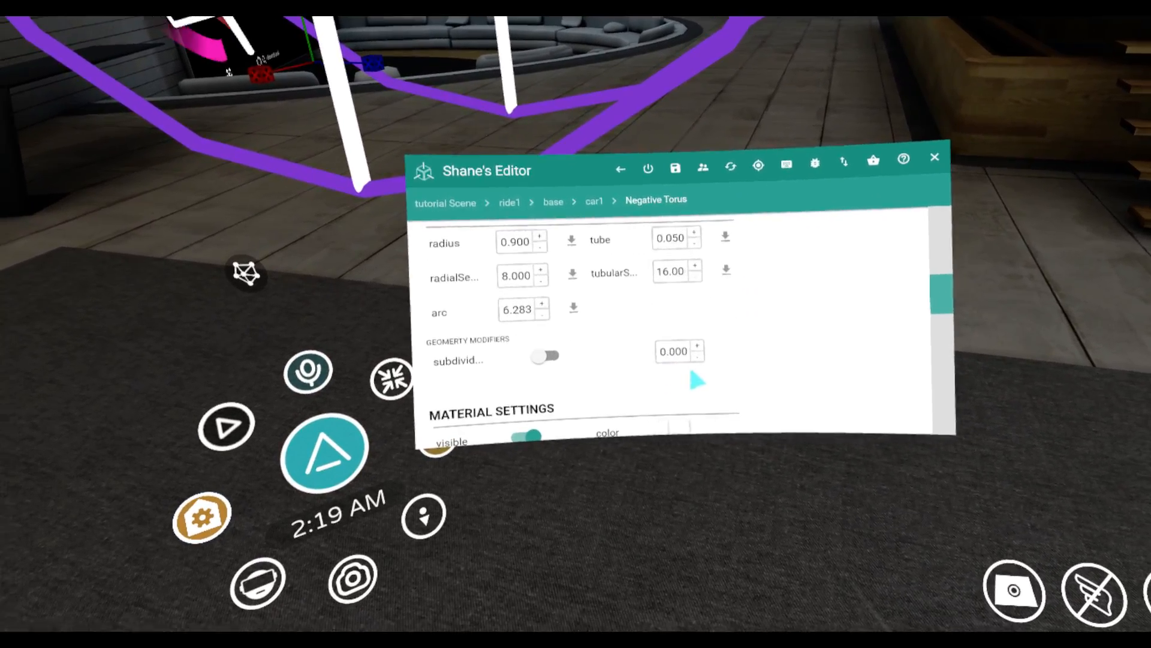
pyautogui.click(663, 323)
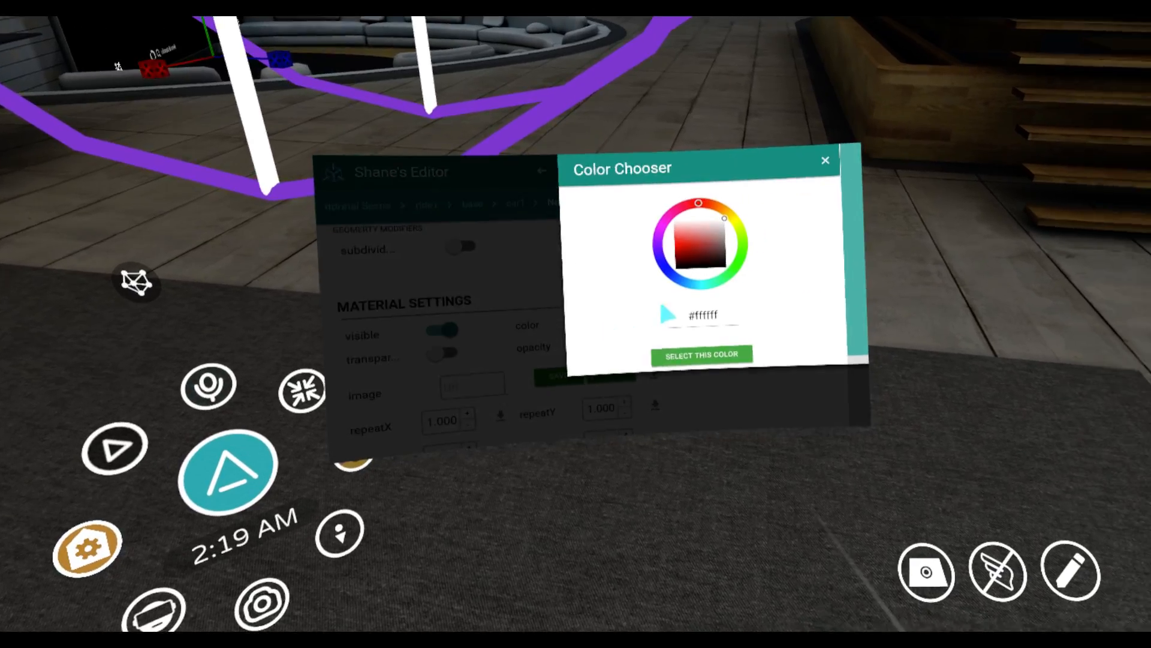
pyautogui.click(711, 253)
pyautogui.click(677, 239)
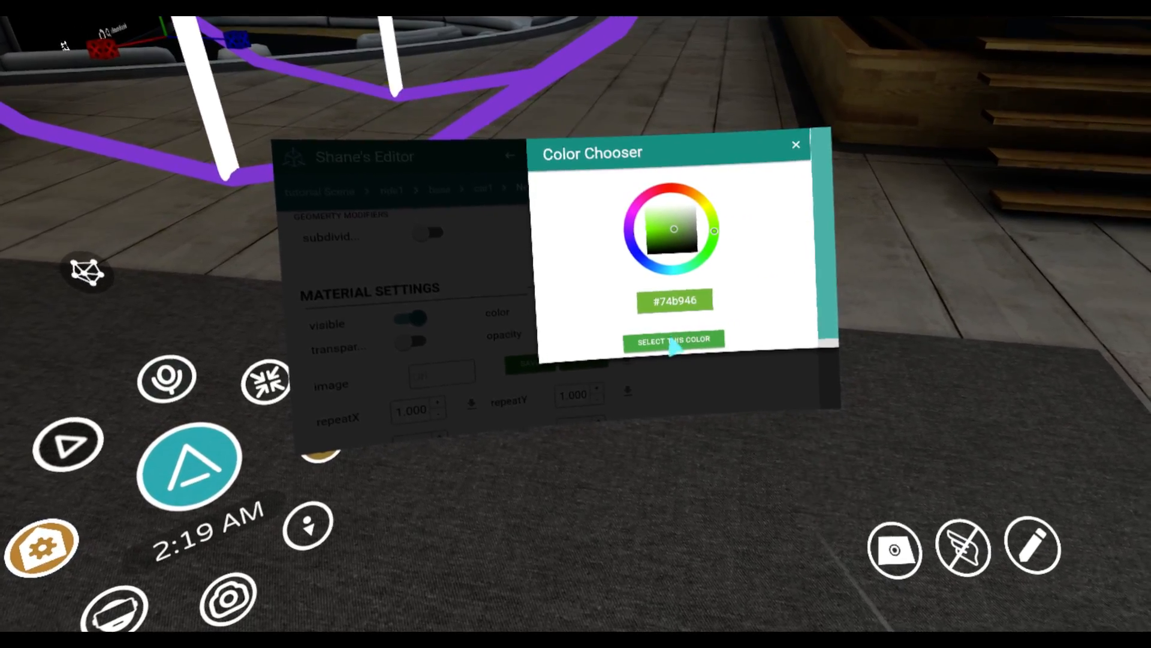
pyautogui.click(676, 348)
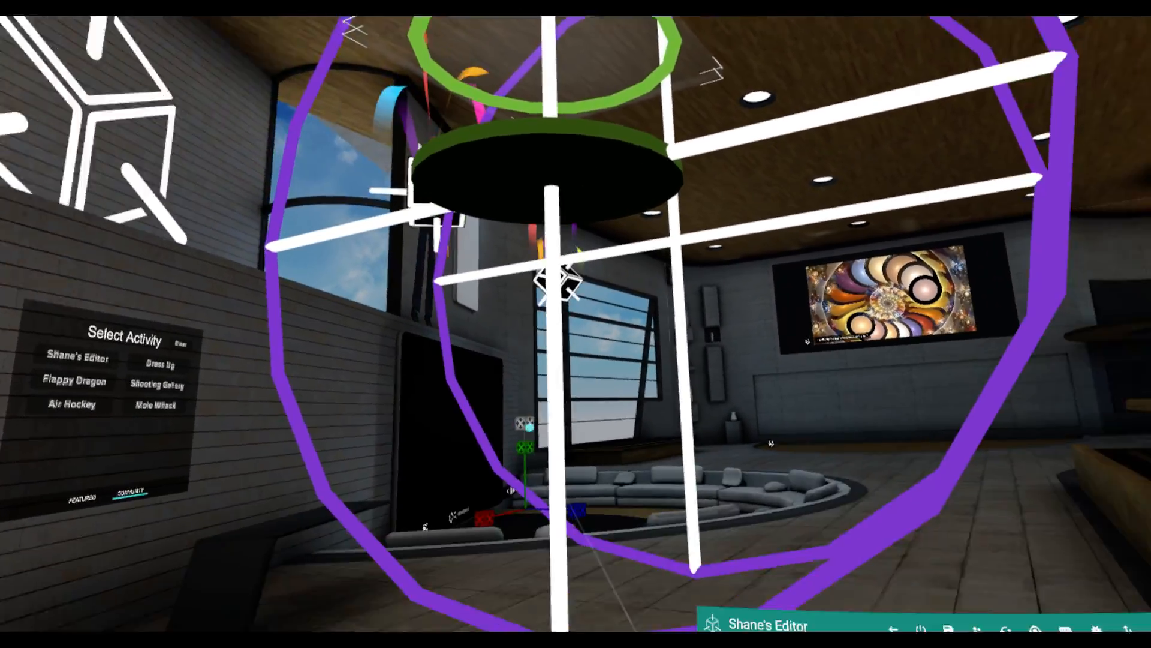
# Add a mesh collider behaviour of type environment to the torus, with auto trigger enabled
pyautogui.scroll(5, 677, 377)
pyautogui.scroll(5, 676, 376)
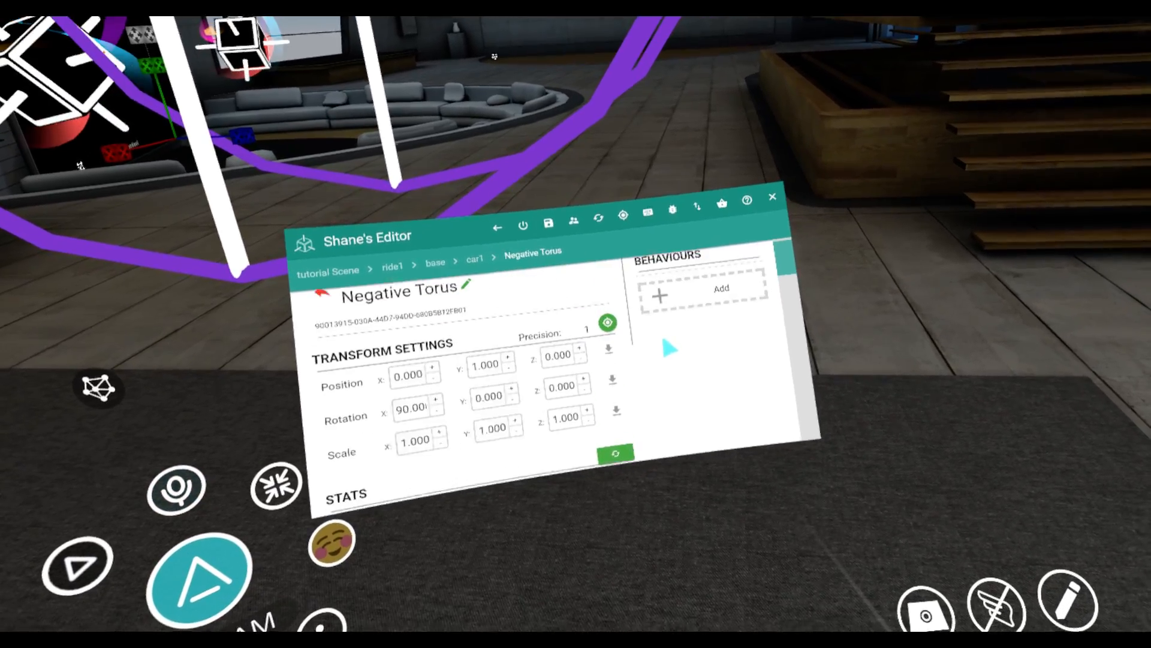
pyautogui.click(695, 307)
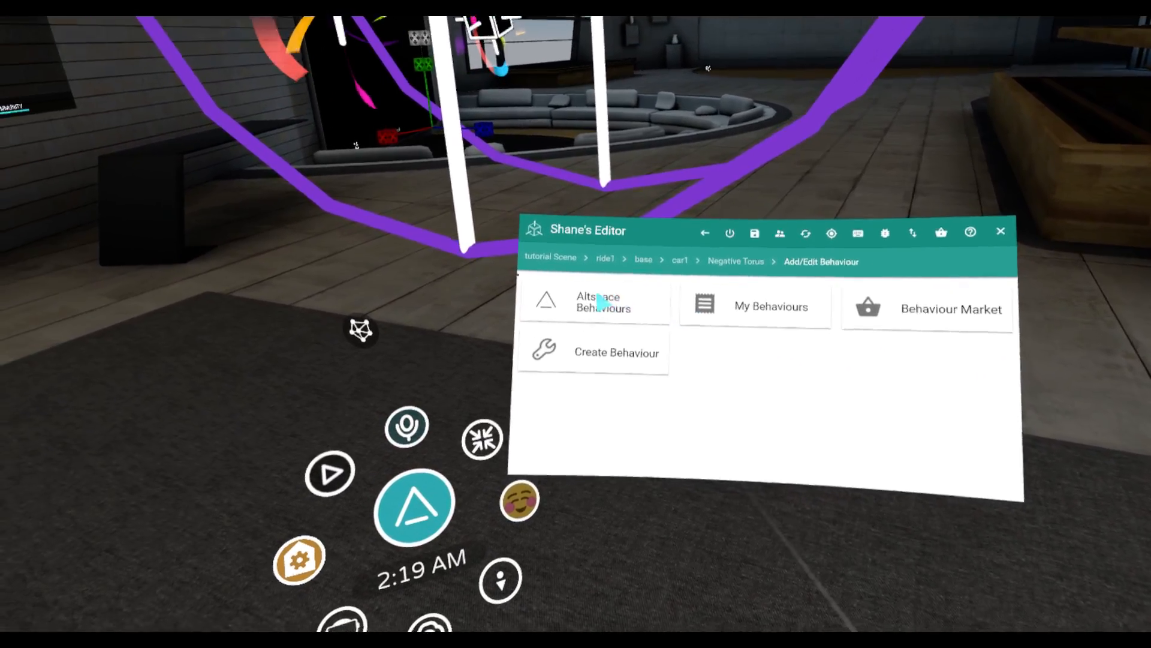
pyautogui.click(600, 300)
pyautogui.click(675, 351)
pyautogui.click(629, 292)
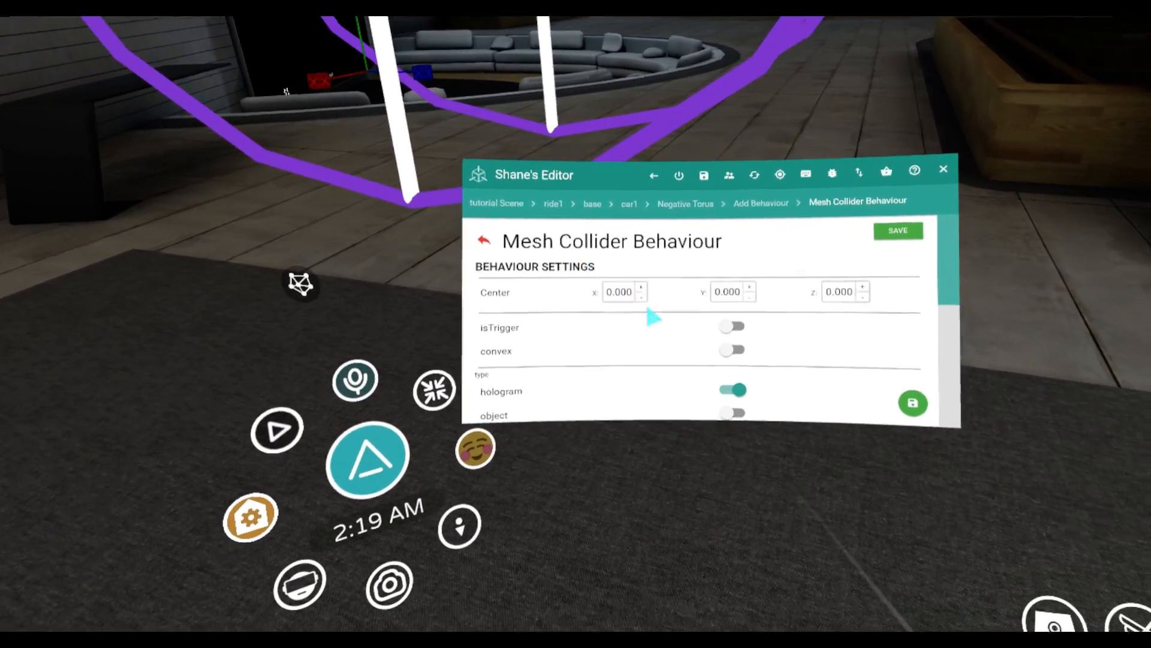
pyautogui.scroll(-3, 708, 345)
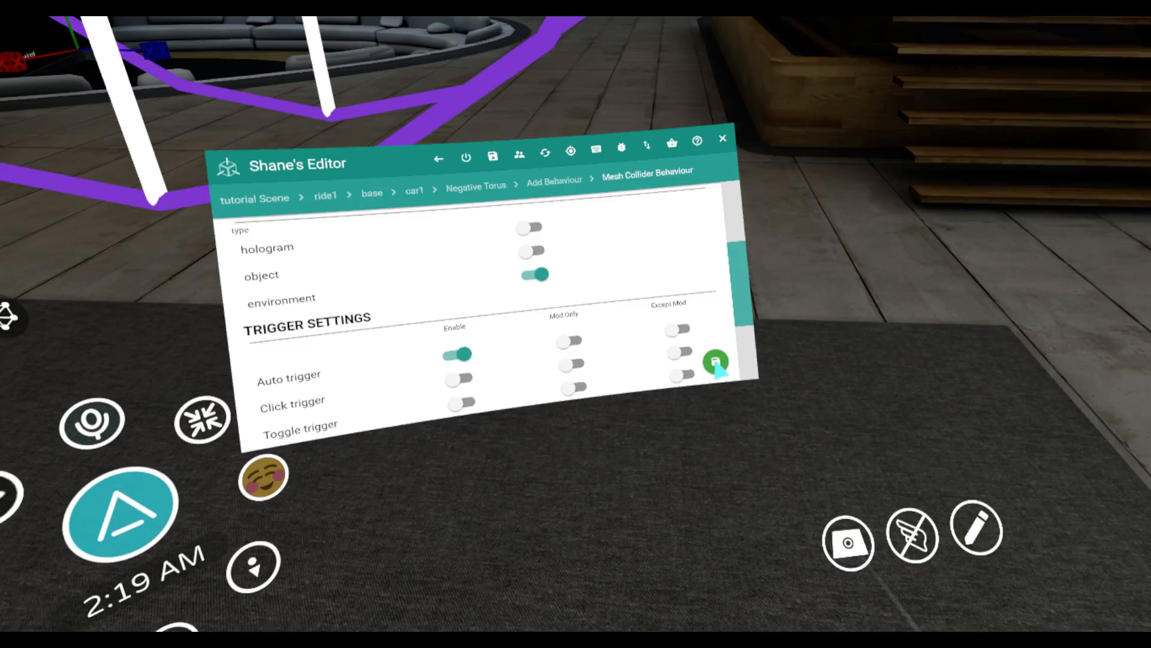
pyautogui.click(721, 363)
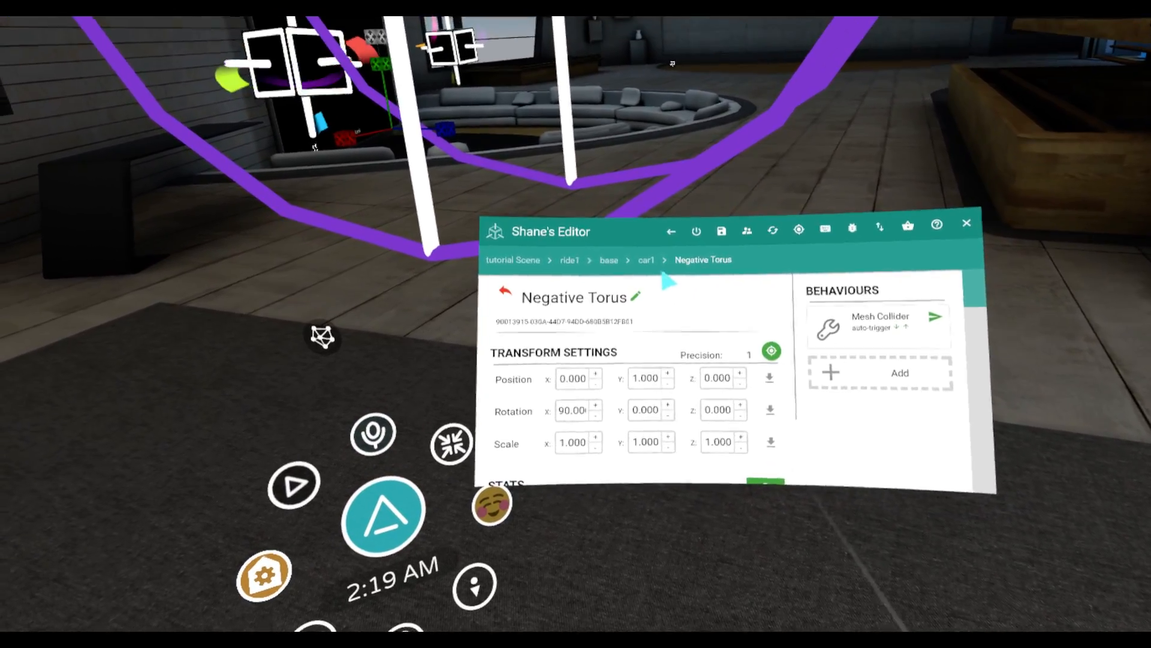
# Move the whole car1 group to position 0, -3, 1
pyautogui.click(652, 269)
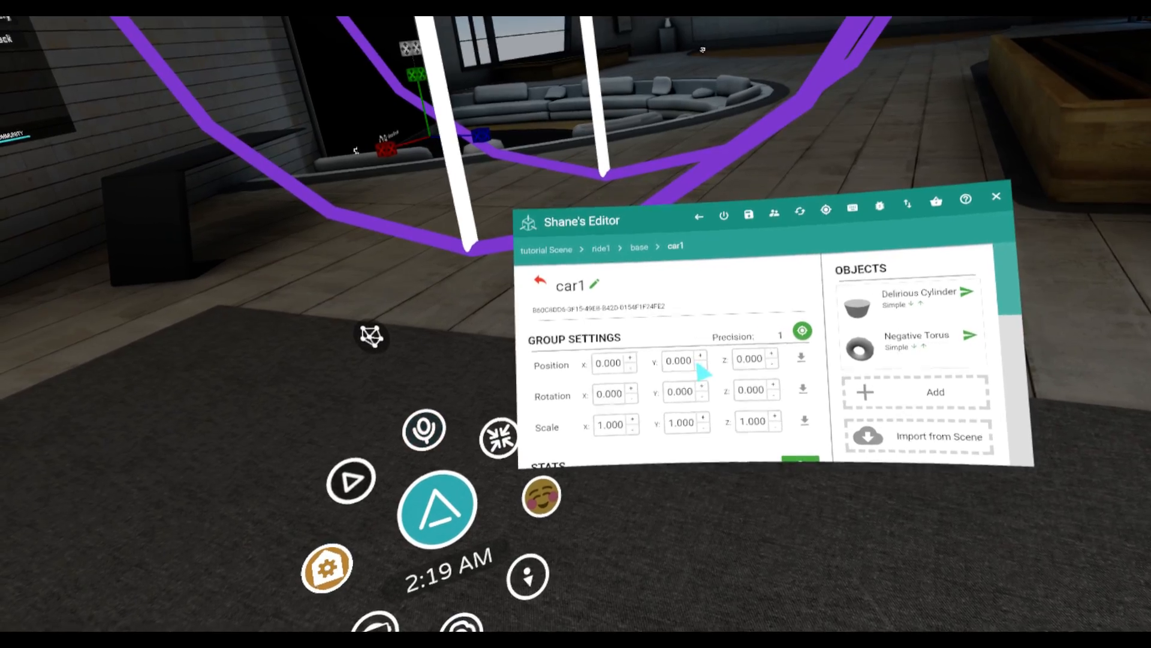
pyautogui.click(700, 367)
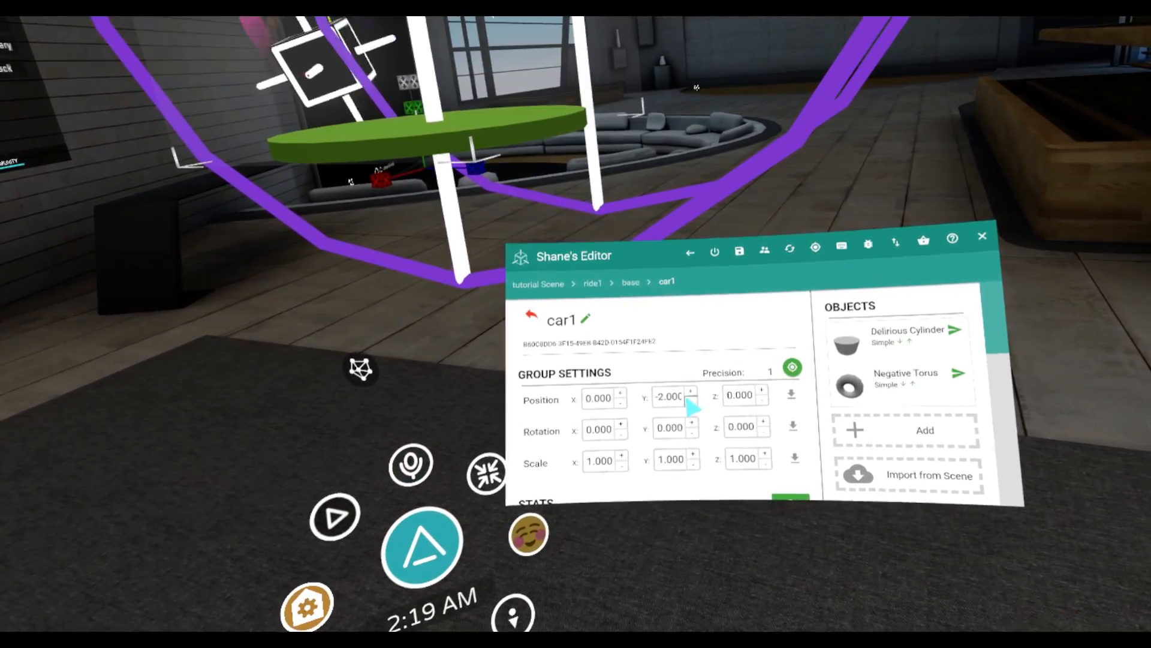
pyautogui.click(691, 403)
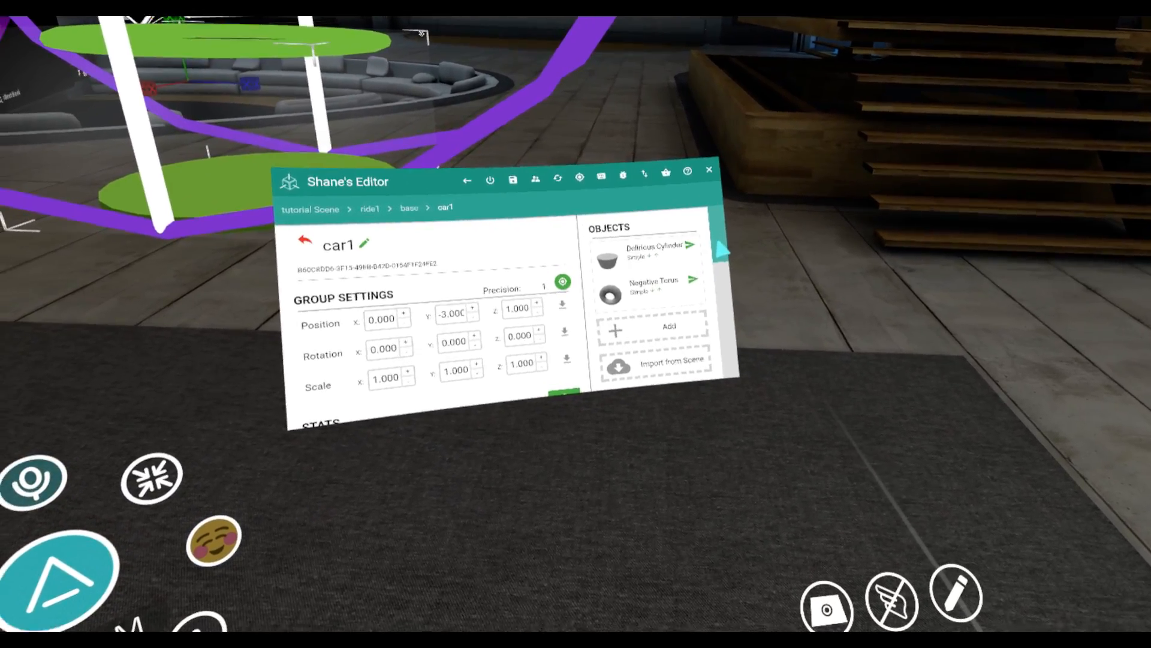
# Copy the car1 group and paste the copy into the base group
pyautogui.moveTo(722, 250); pyautogui.dragTo(733, 316)
pyautogui.scroll(-5, 684, 330)
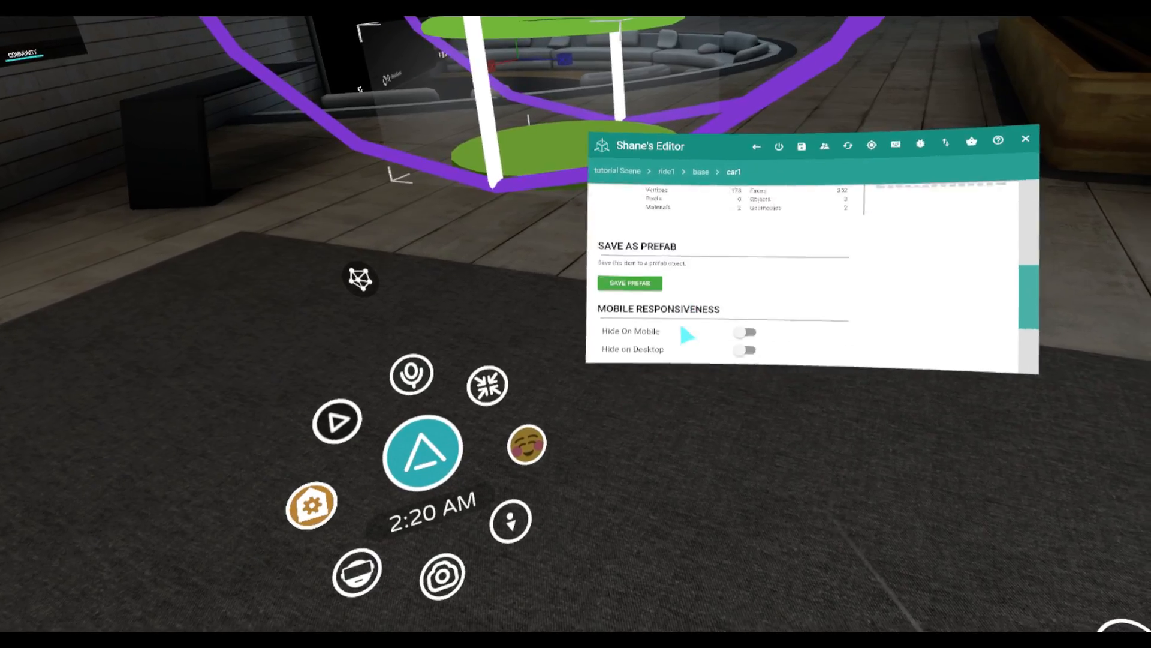
pyautogui.click(634, 303)
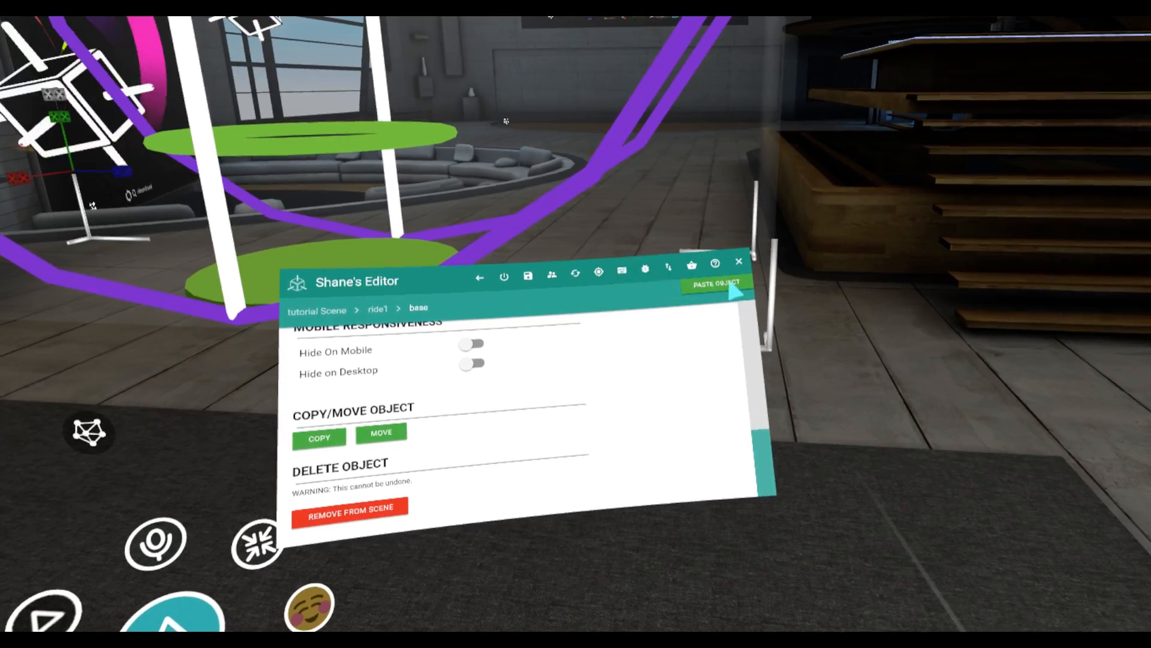
pyautogui.click(733, 288)
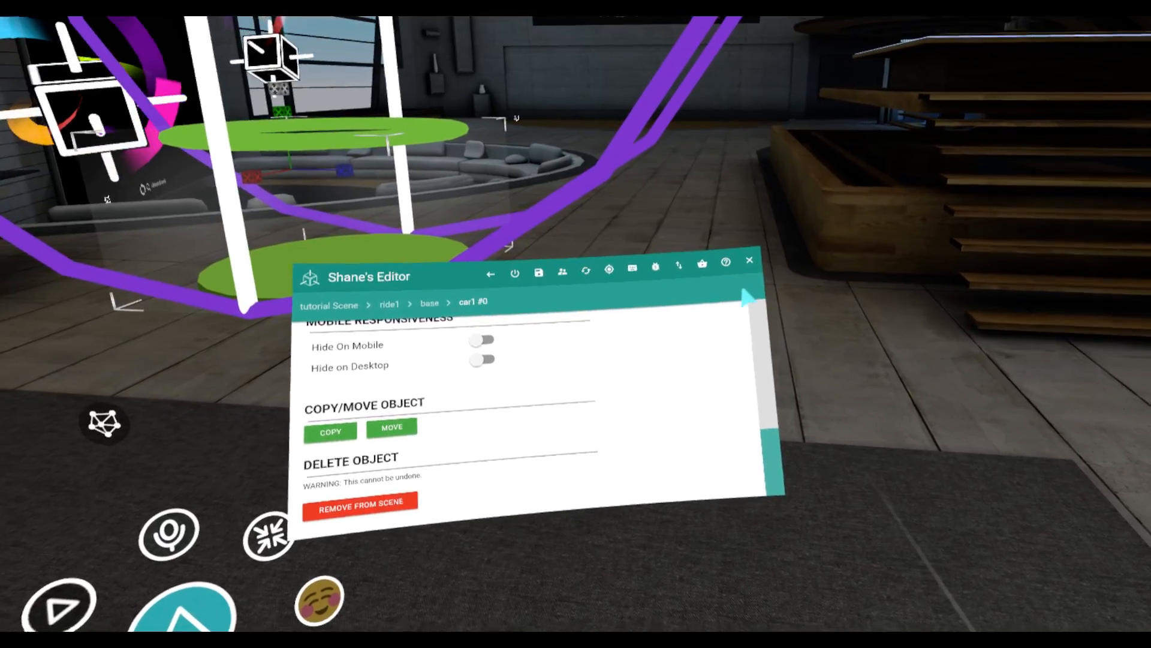
# Rename the copied car group as car2 and raise its Y position
pyautogui.scroll(3, 725, 341)
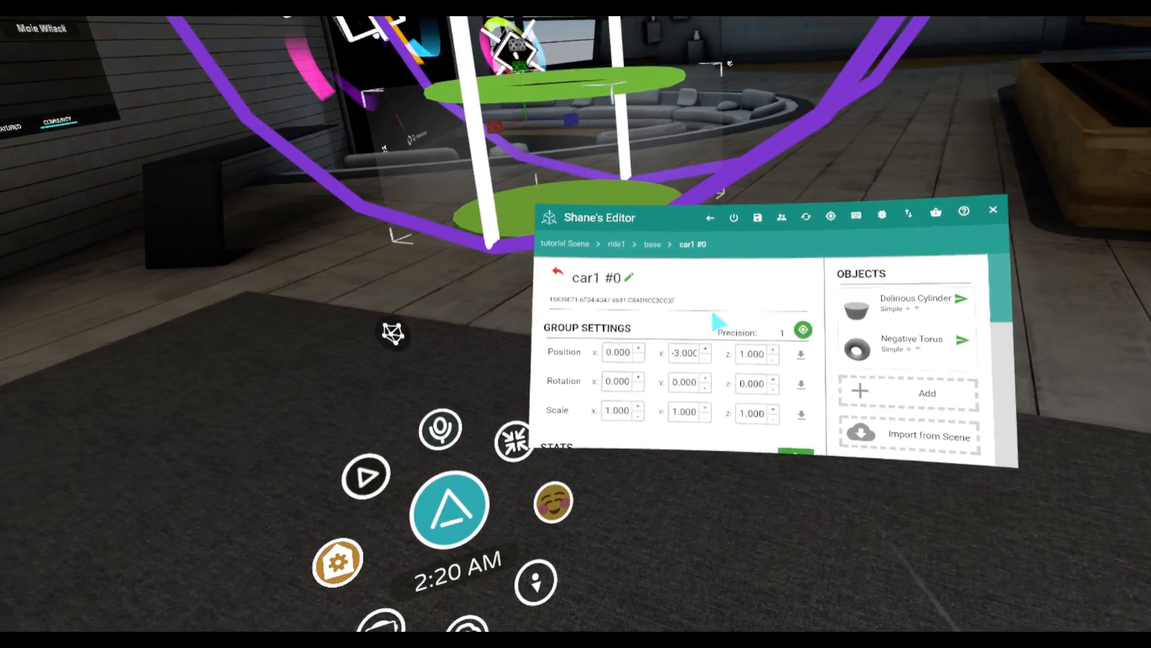
pyautogui.click(655, 290)
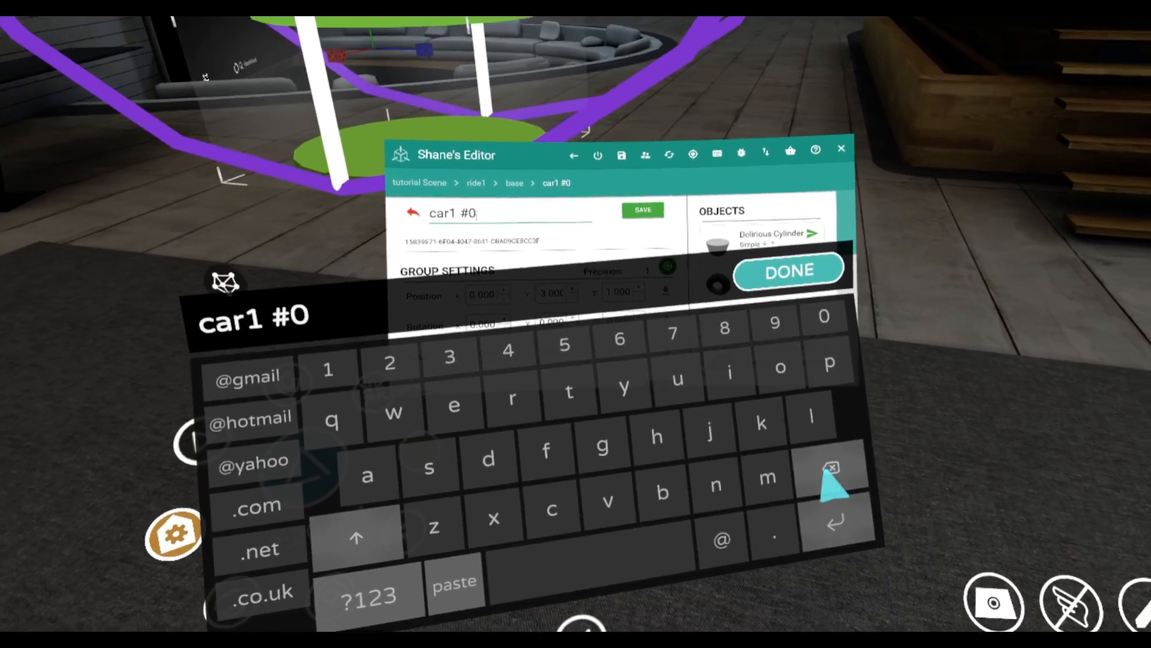
pyautogui.click(948, 523)
pyautogui.click(948, 523)
pyautogui.click(948, 523)
pyautogui.click(947, 523)
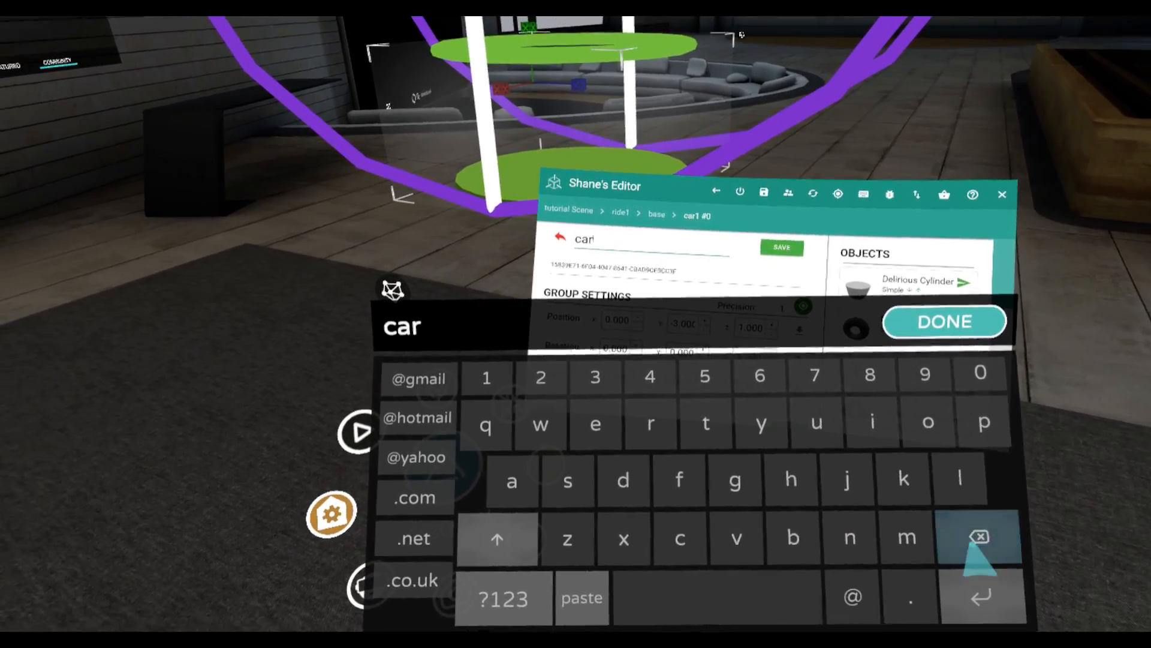
pyautogui.click(669, 396)
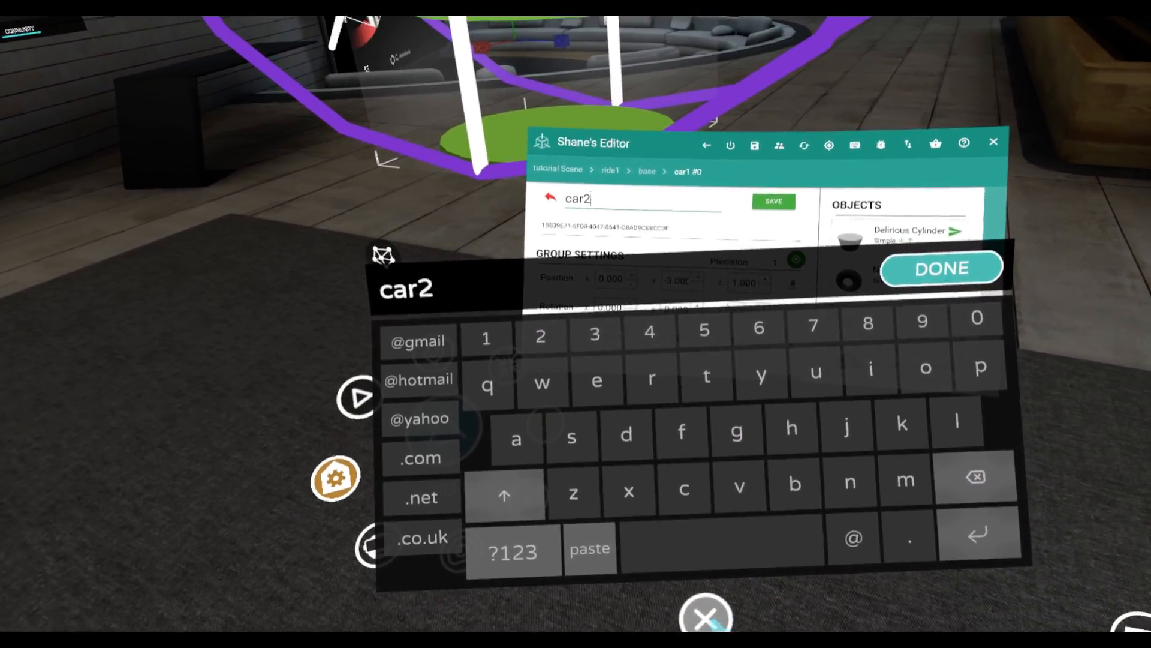
pyautogui.click(707, 577)
pyautogui.click(739, 234)
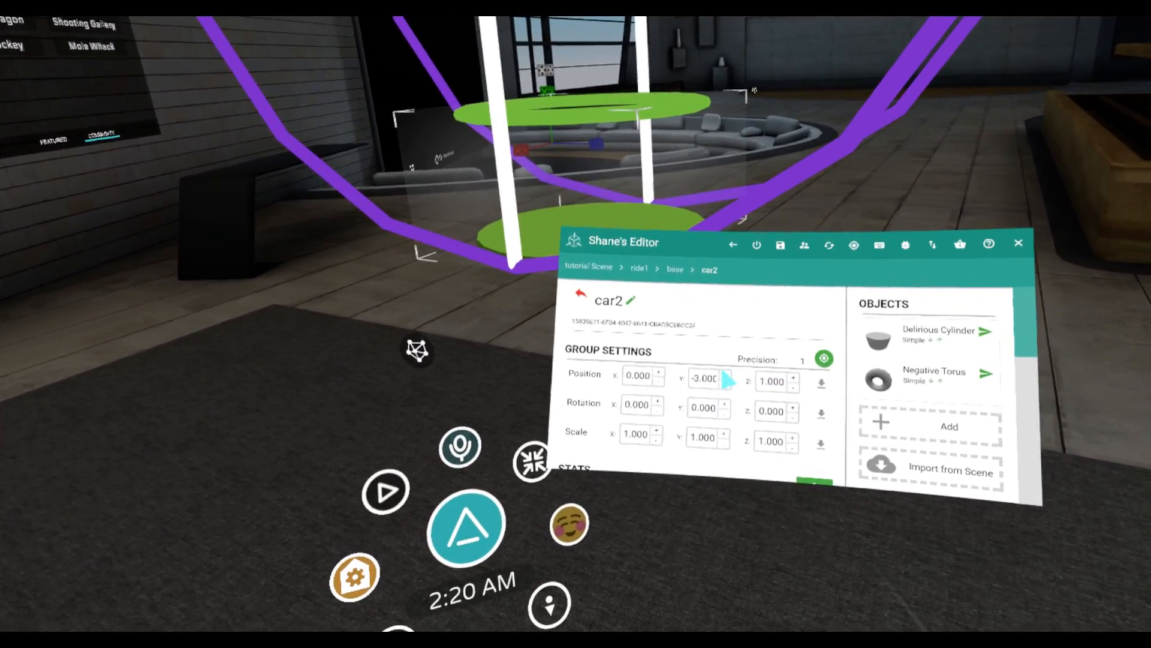
pyautogui.click(725, 372)
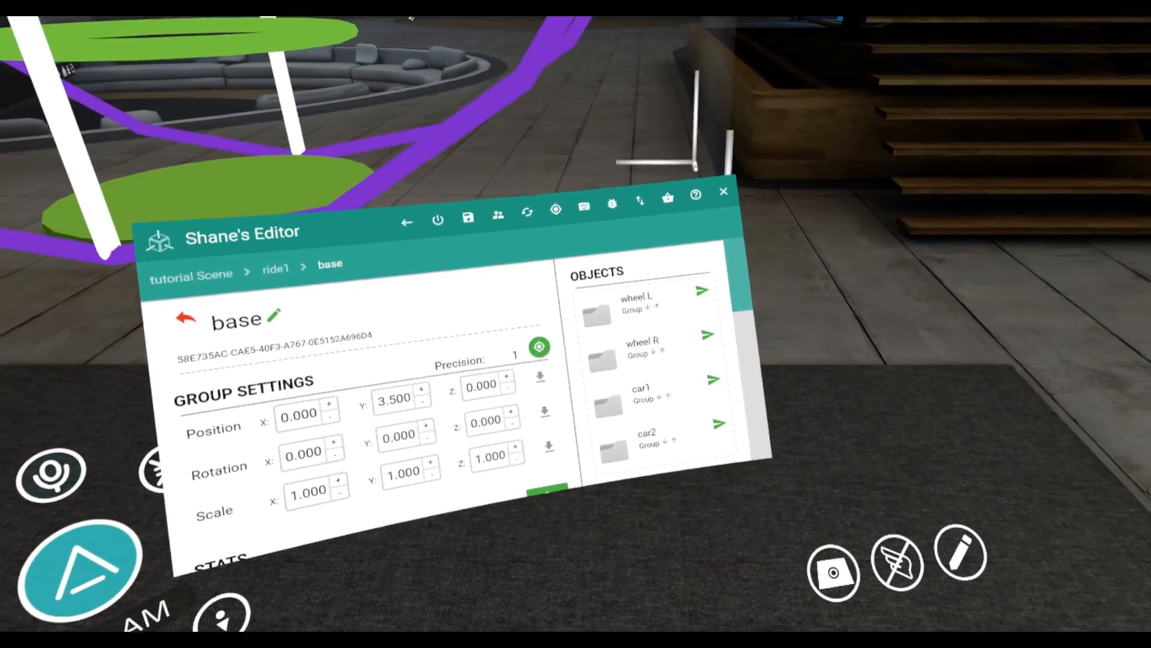
# Import the simple spin behaviour from the Behaviour Market onto the base group
pyautogui.scroll(-10, 724, 304)
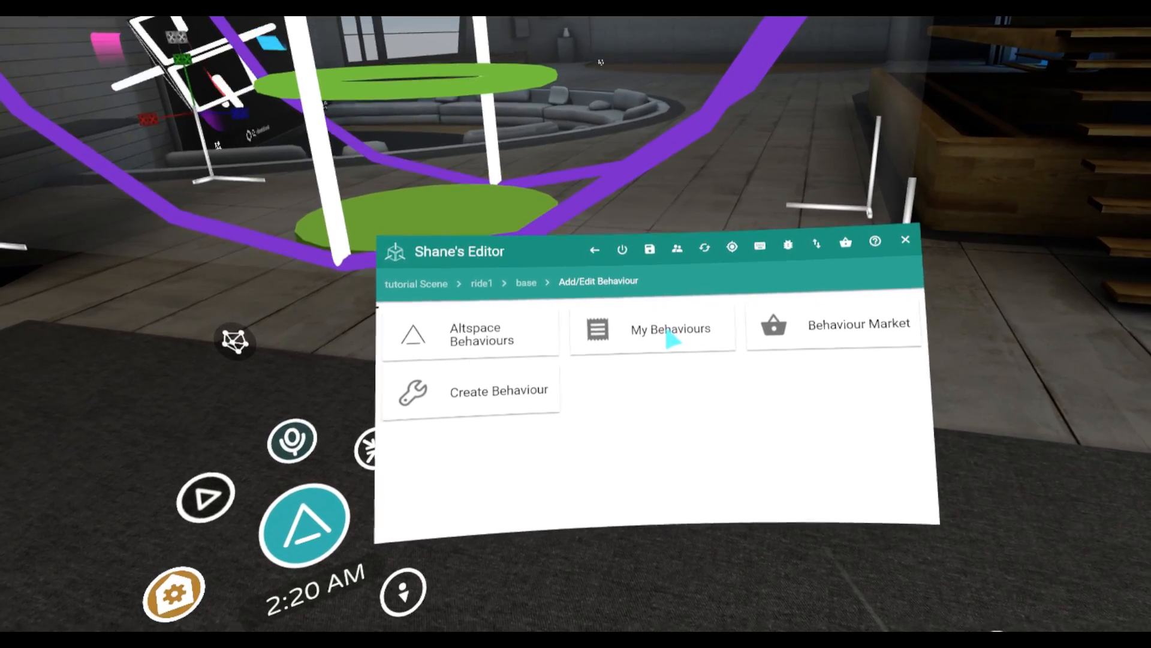
pyautogui.click(730, 327)
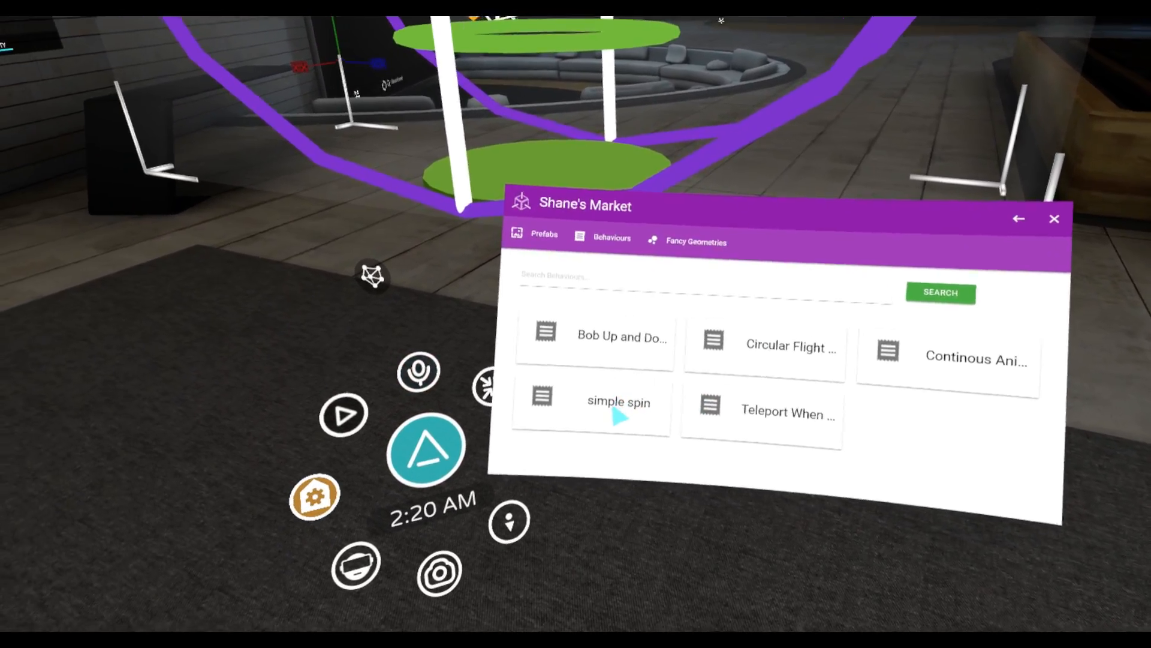
pyautogui.click(618, 415)
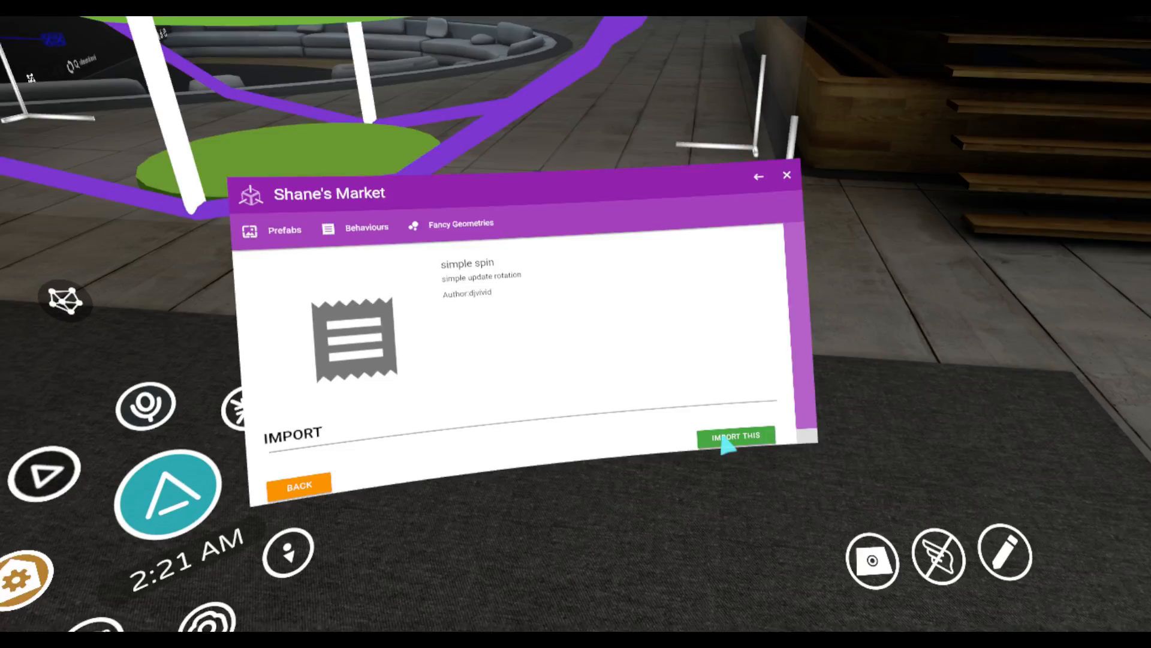
pyautogui.click(741, 438)
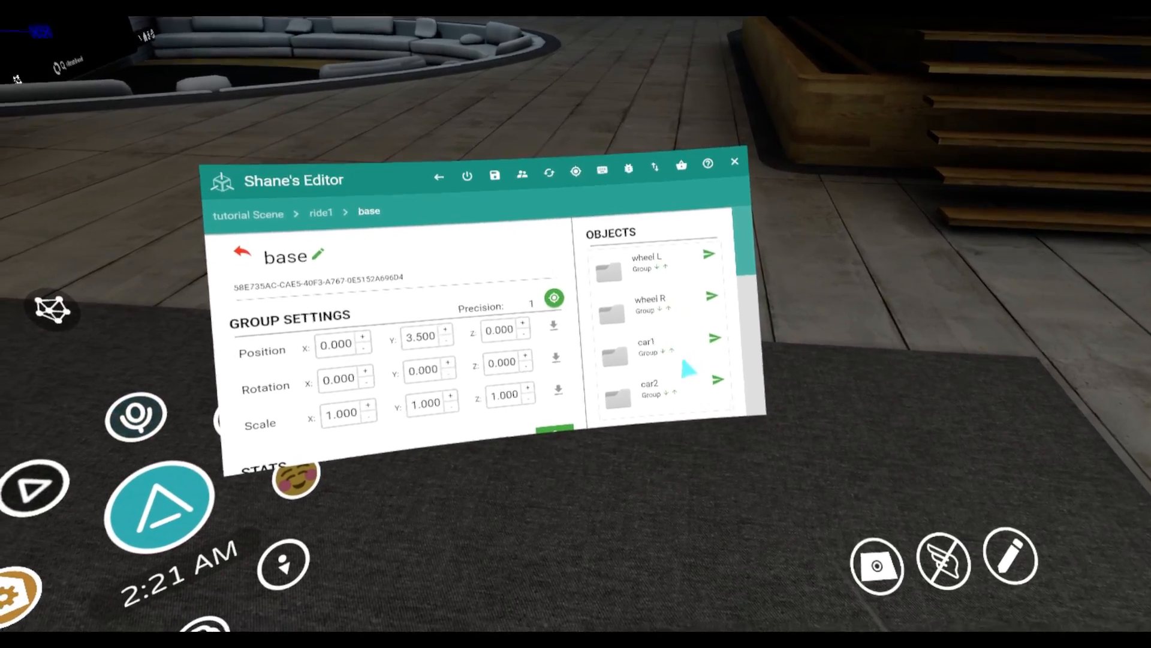
# Rename the base group's simple spin behaviour as ride spin
pyautogui.scroll(-5, 708, 336)
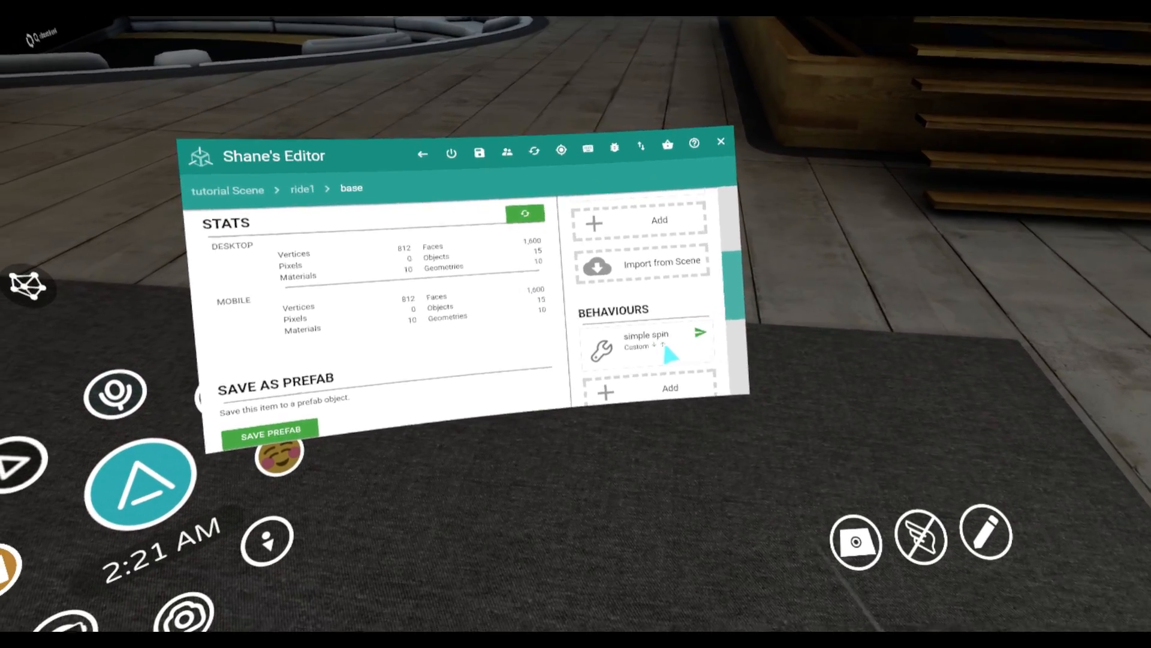
pyautogui.click(651, 346)
pyautogui.click(659, 302)
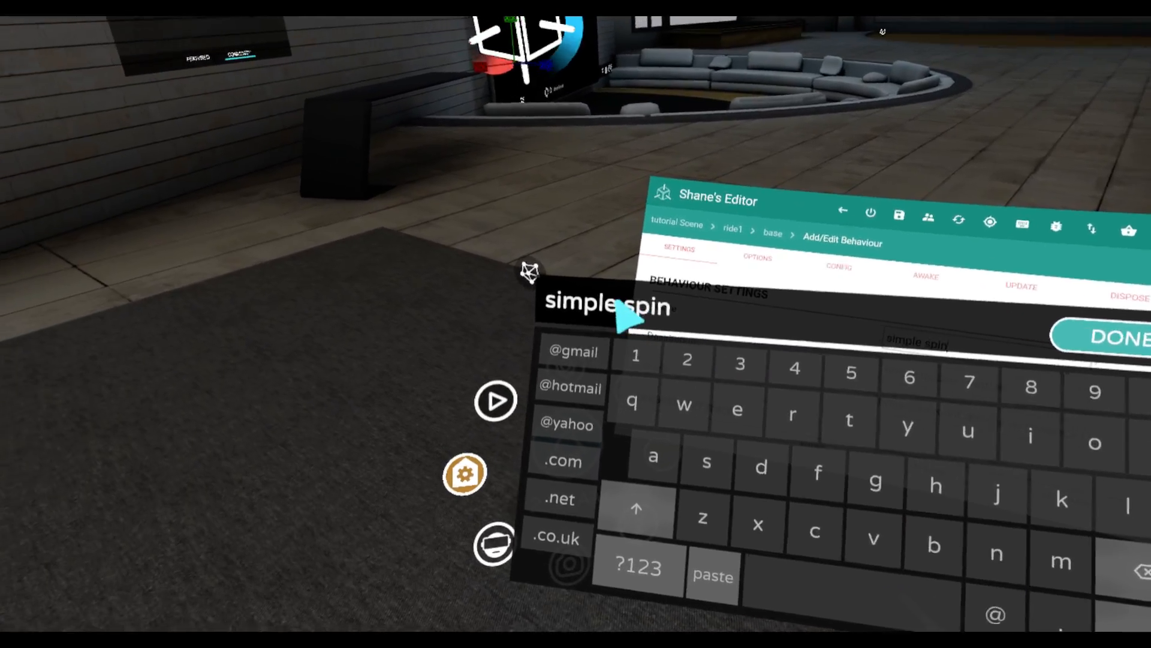
pyautogui.click(620, 304)
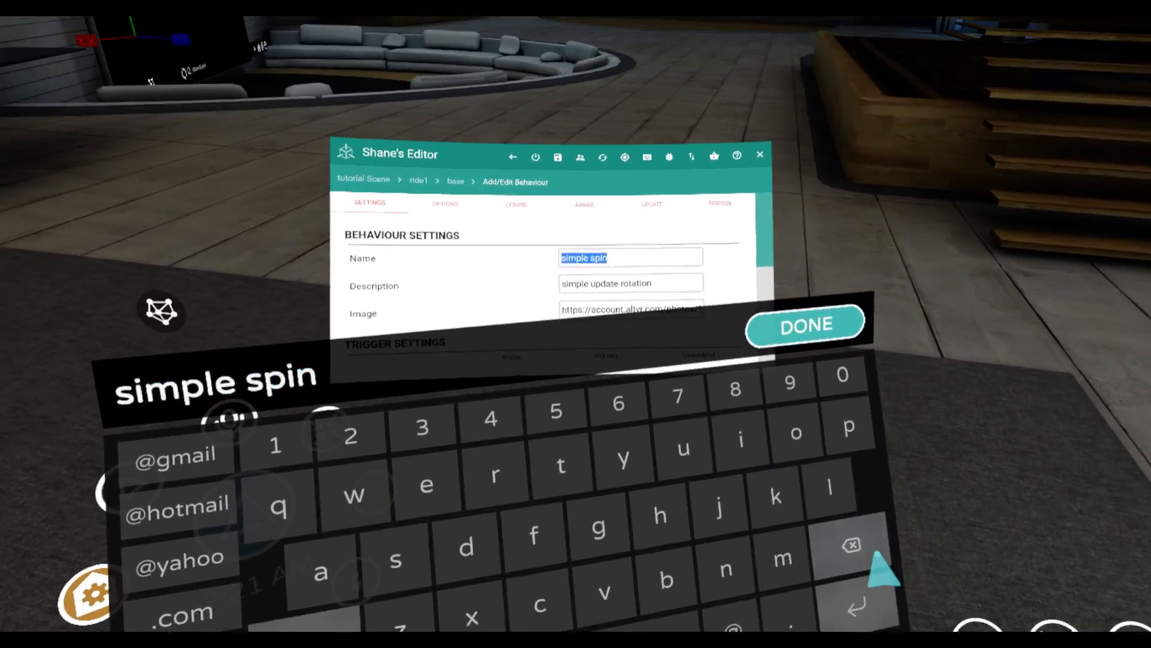
pyautogui.click(890, 567)
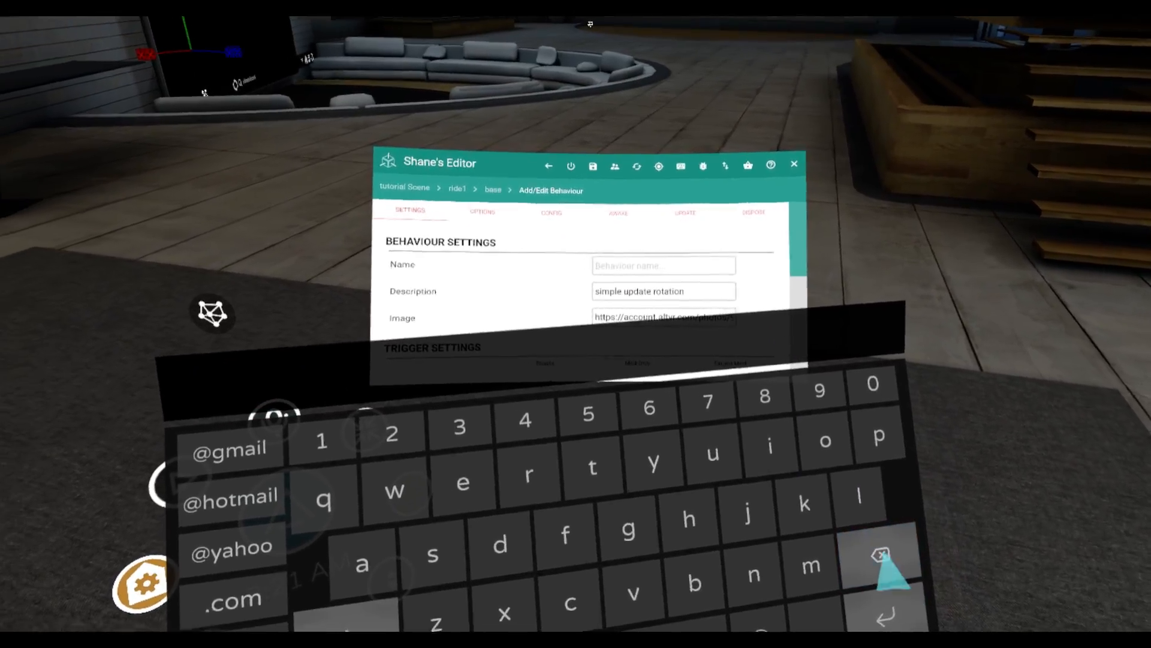
pyautogui.write('ride')
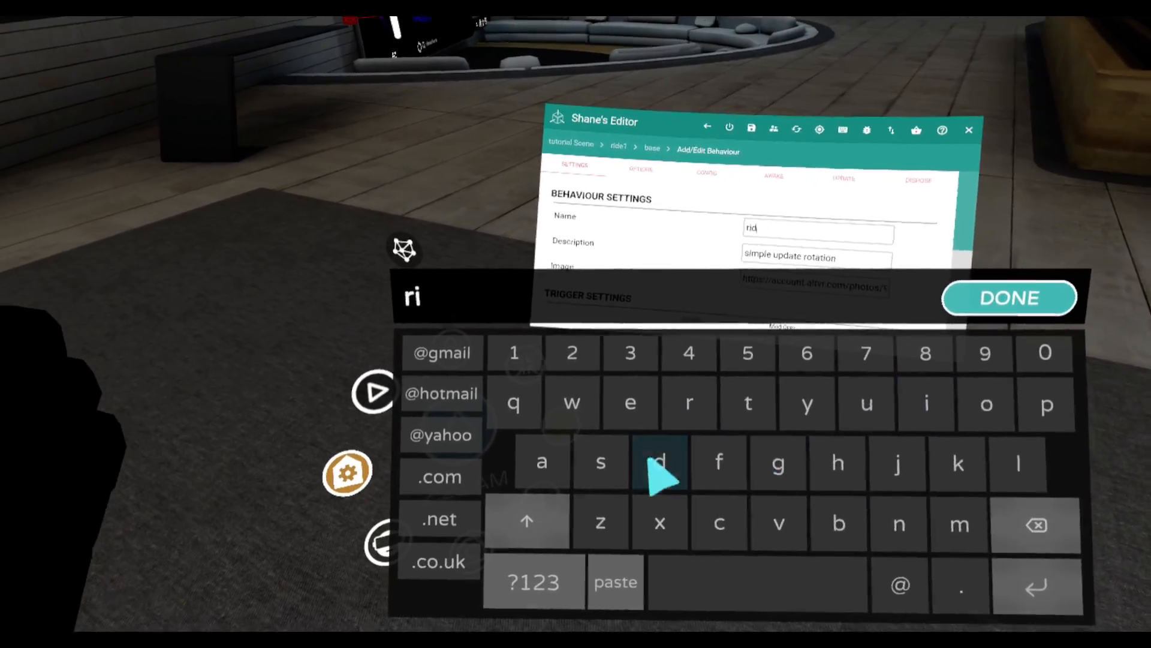
pyautogui.write(' spi')
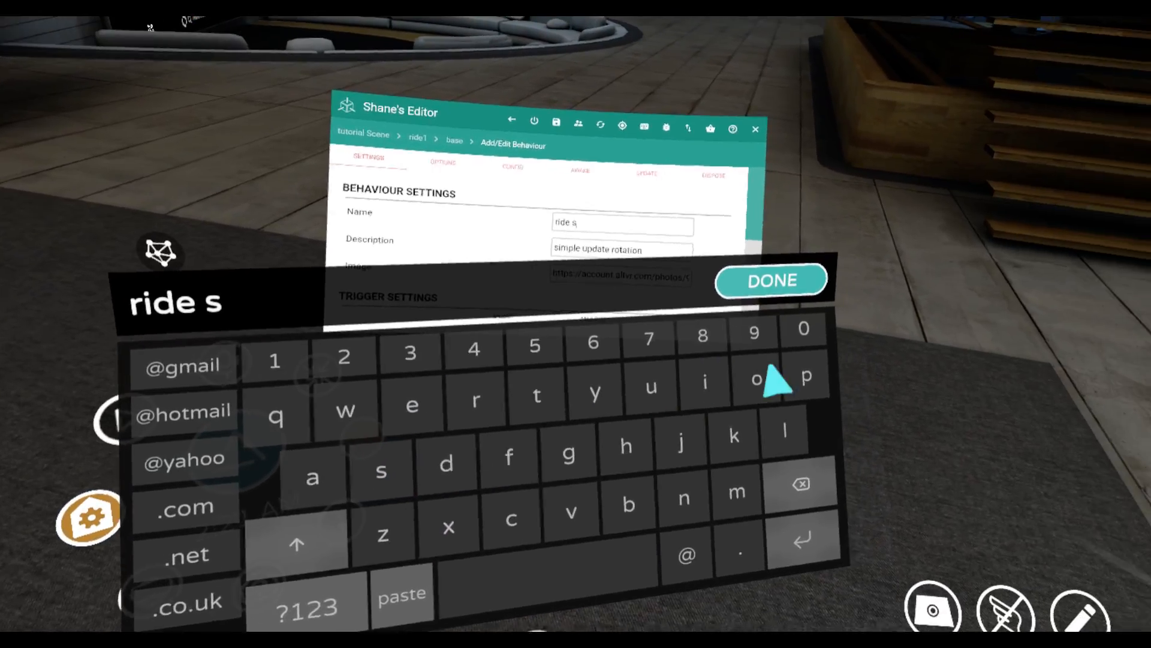
pyautogui.write('n')
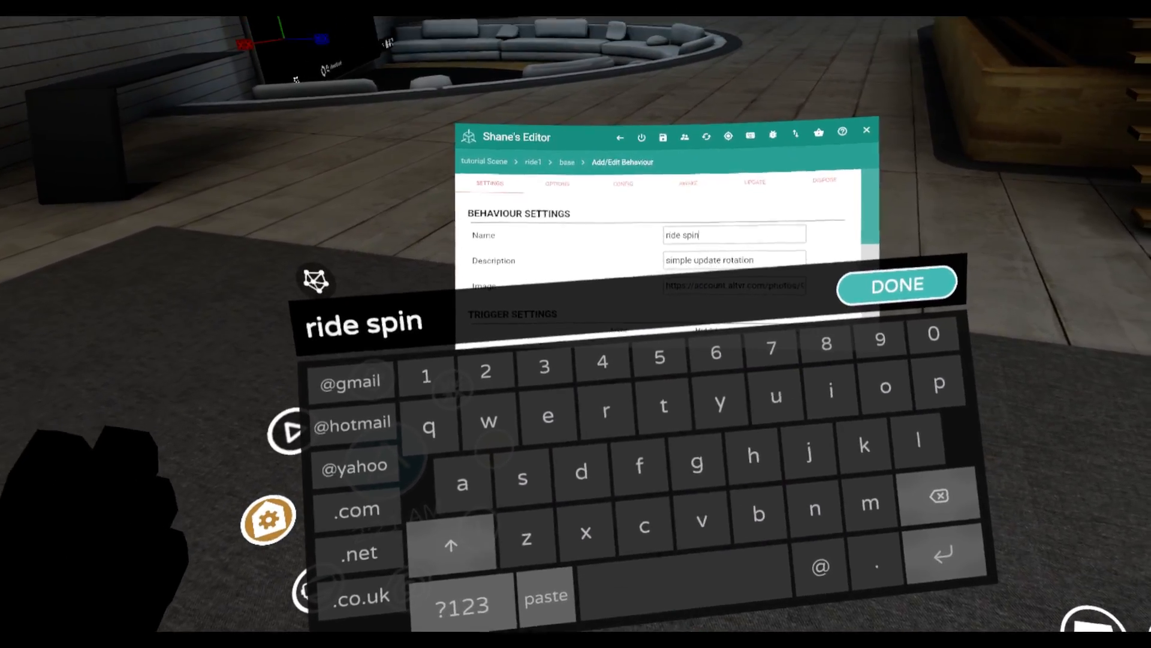
pyautogui.click(327, 147)
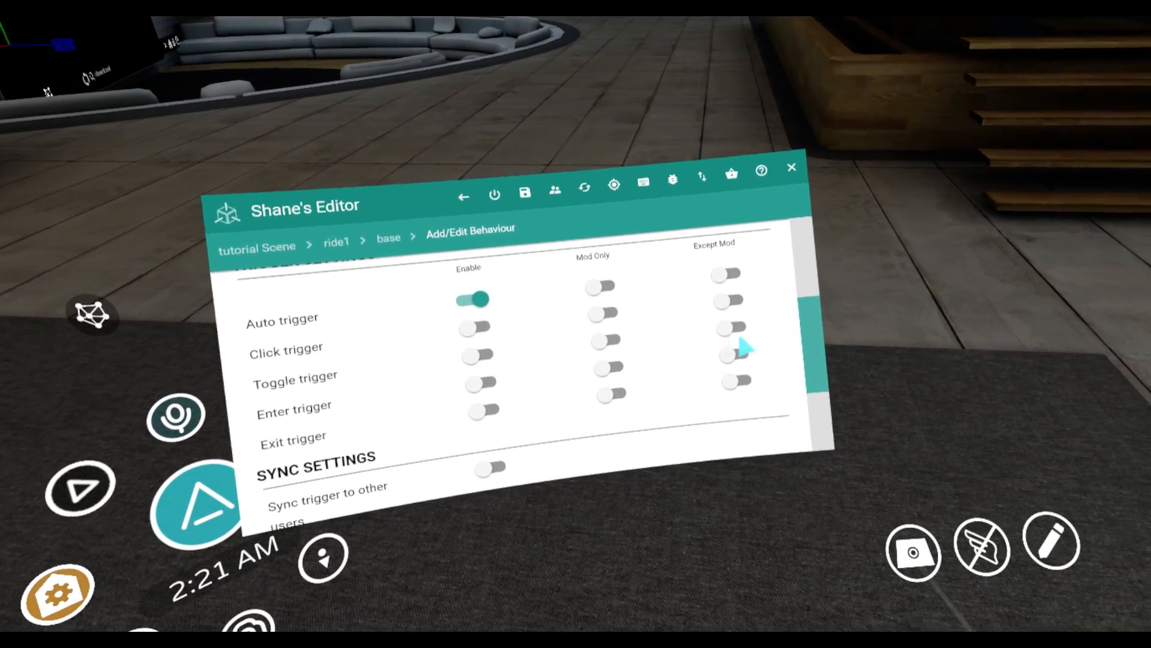
# Change the rotation axis in the ride spin behaviour's update script to z
pyautogui.click(657, 260)
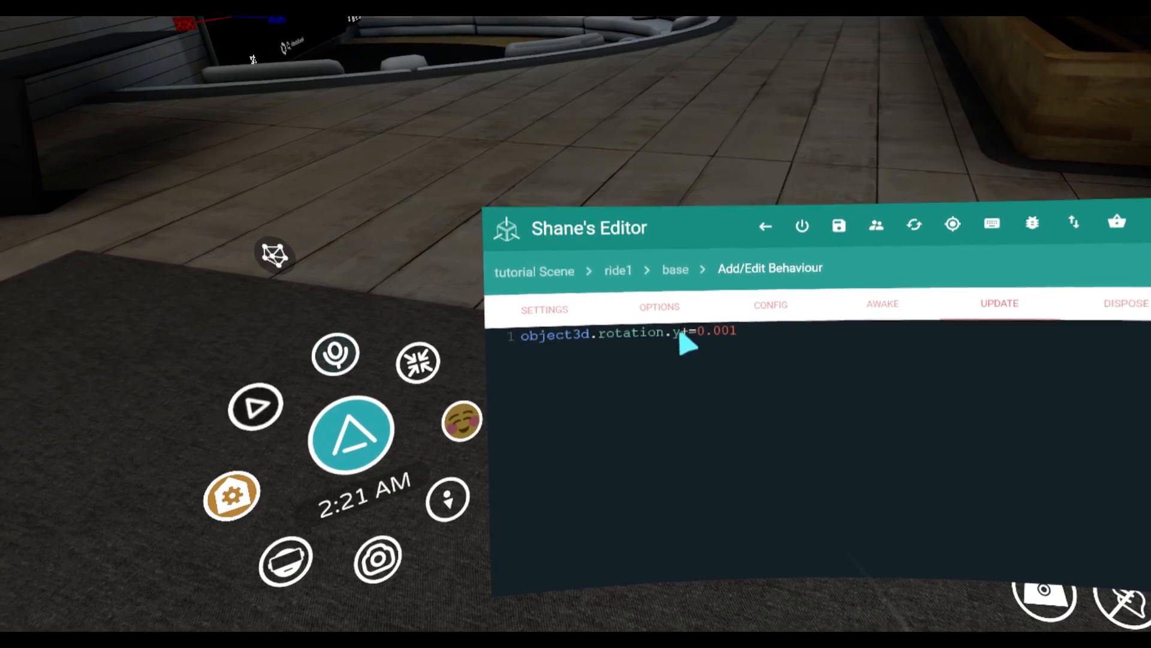
pyautogui.click(686, 344)
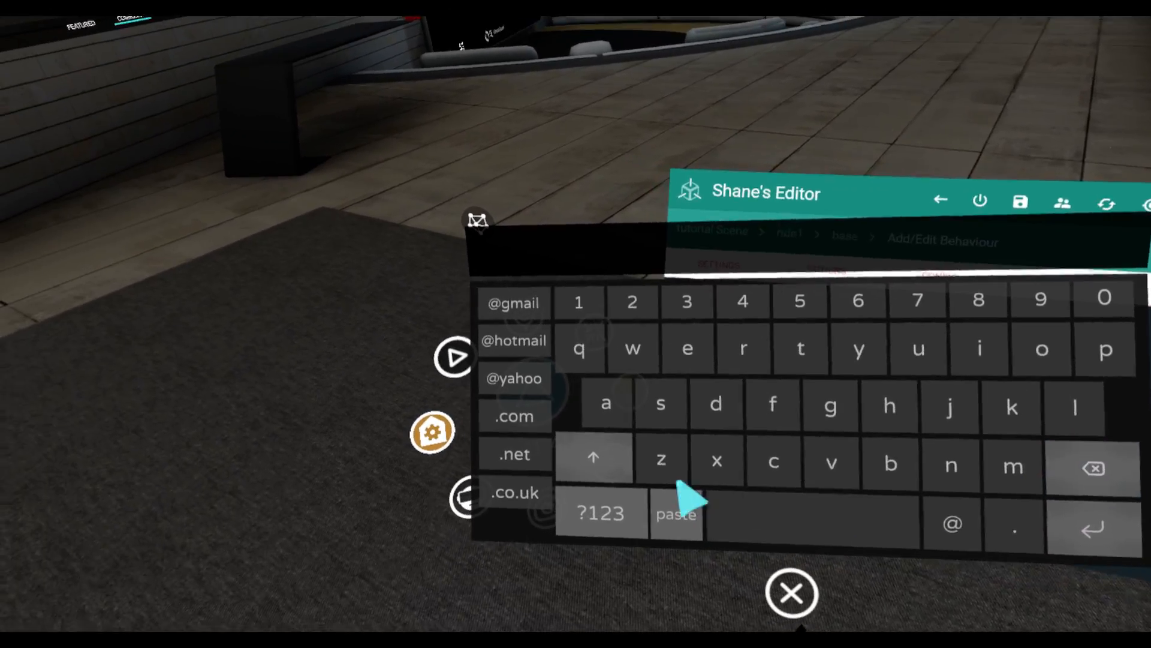
pyautogui.click(662, 459)
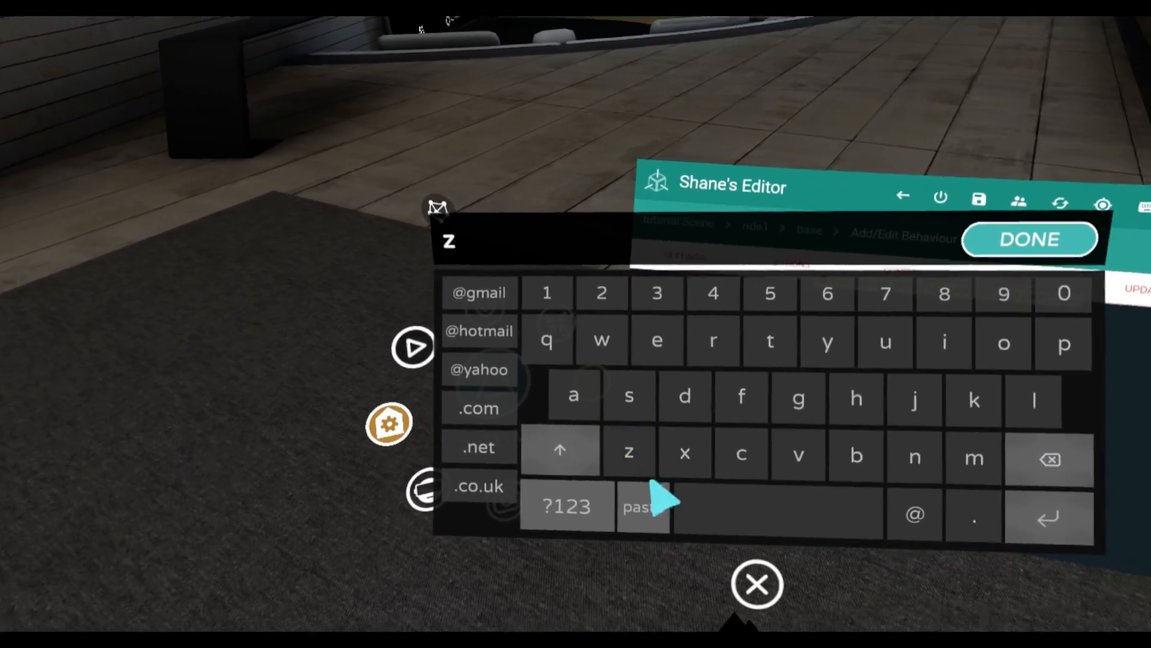
pyautogui.click(791, 593)
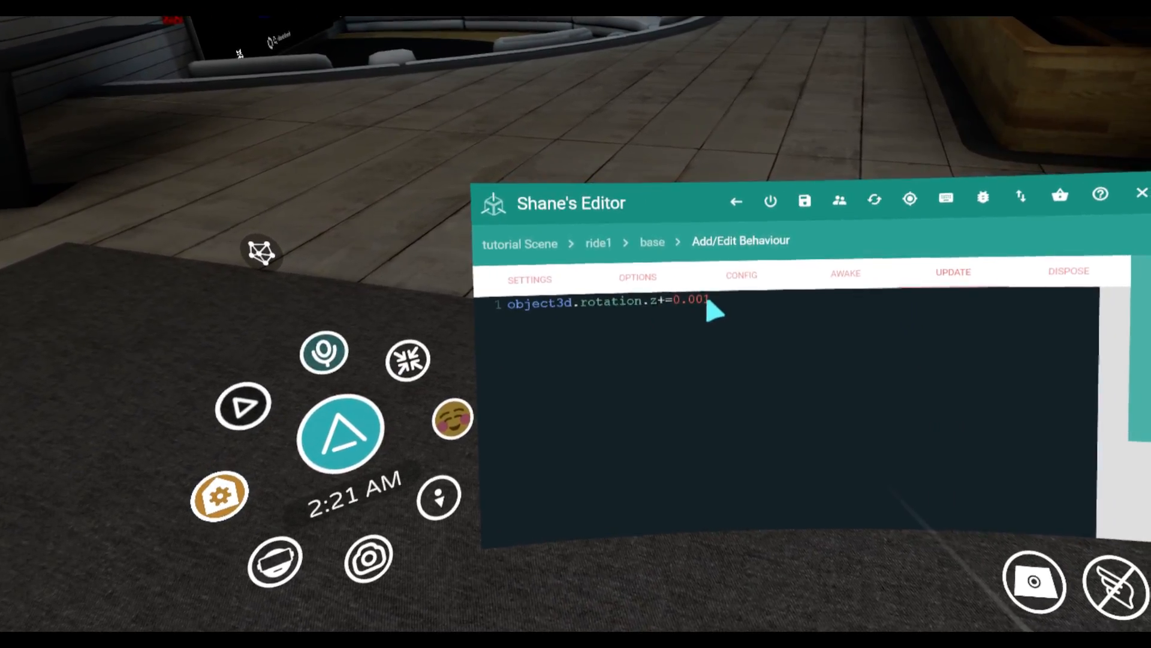
# Set the rotation increment in the behaviour's update script to 0.01
pyautogui.click(711, 306)
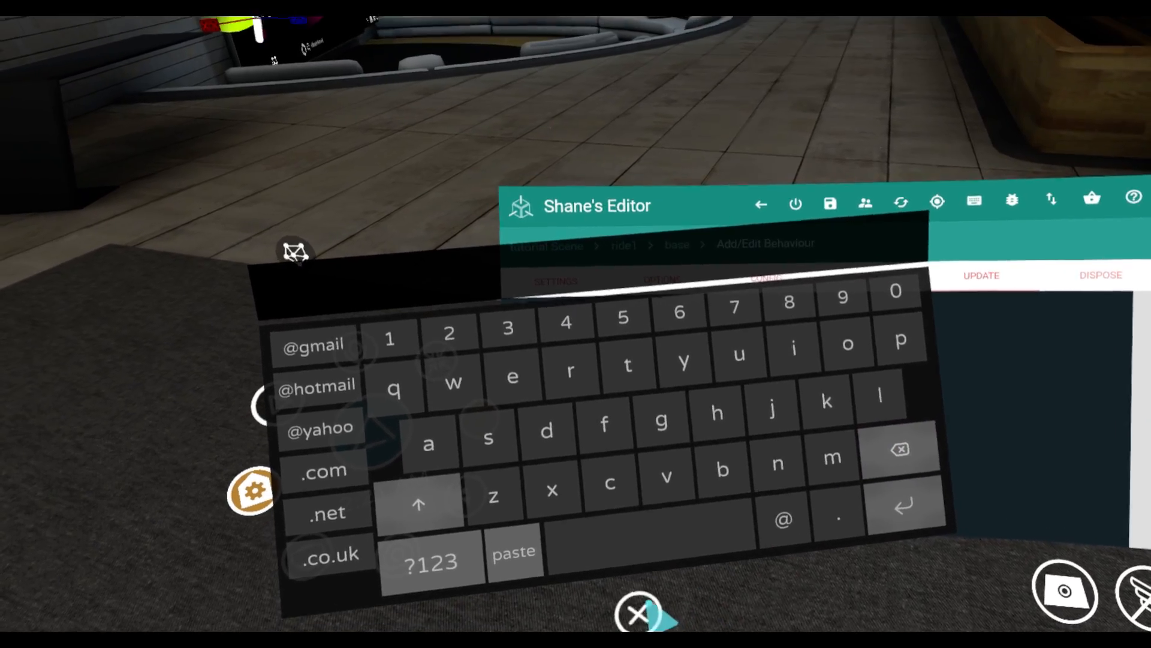
pyautogui.click(639, 612)
pyautogui.click(719, 320)
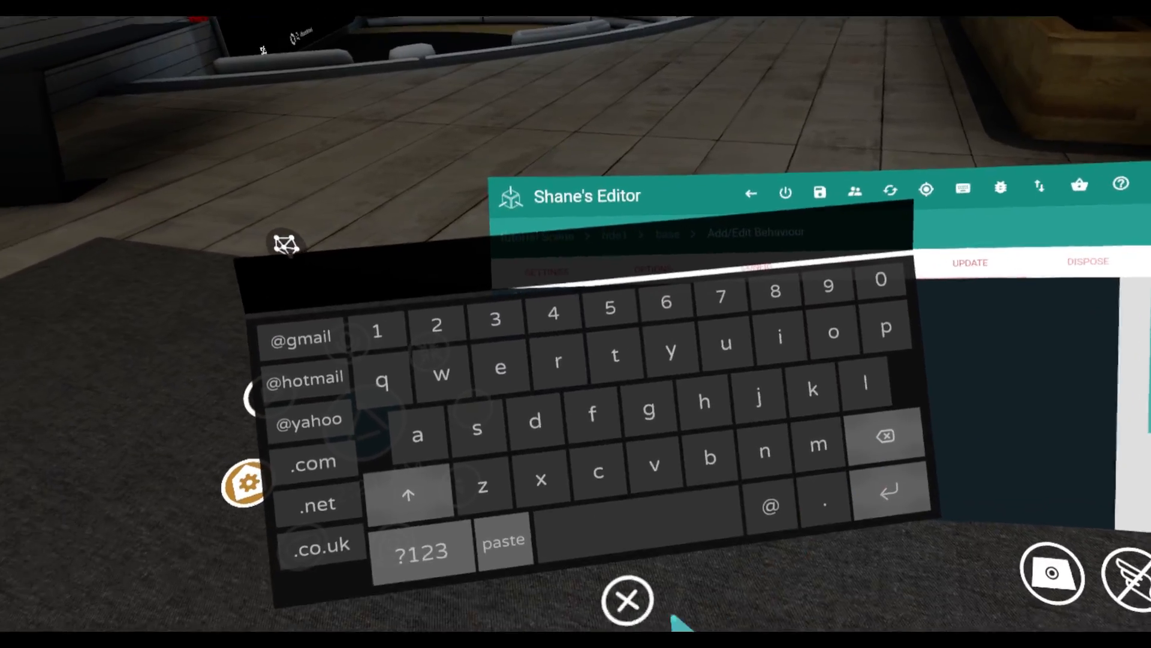
pyautogui.click(627, 600)
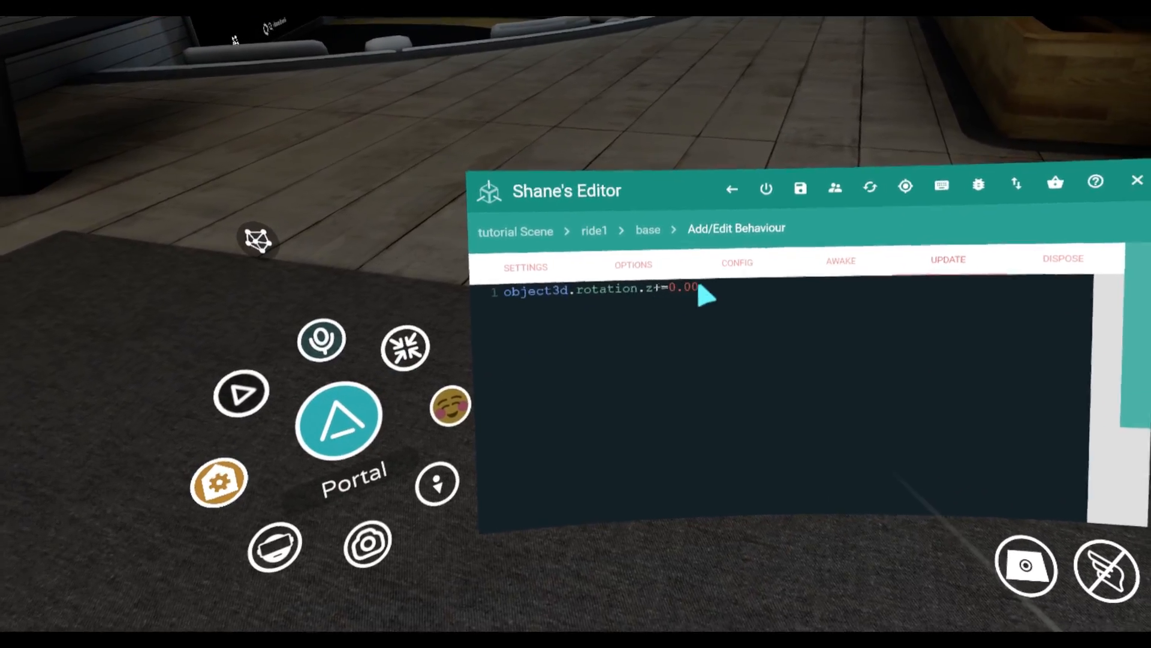
pyautogui.click(706, 294)
pyautogui.click(827, 442)
pyautogui.click(618, 582)
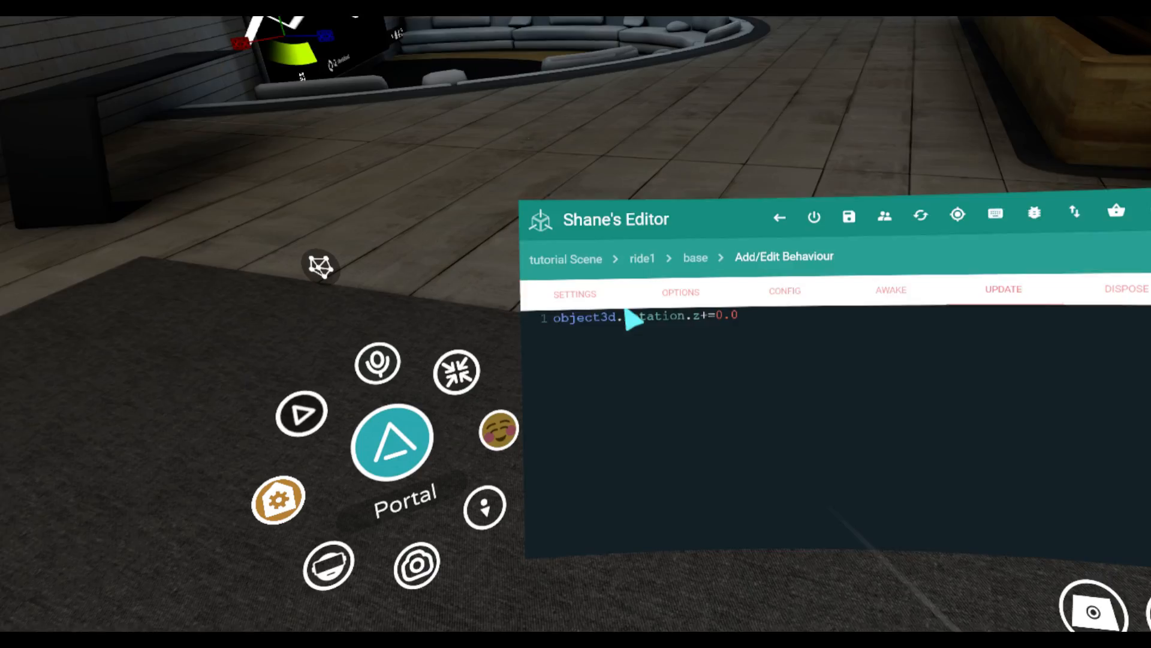
pyautogui.click(681, 308)
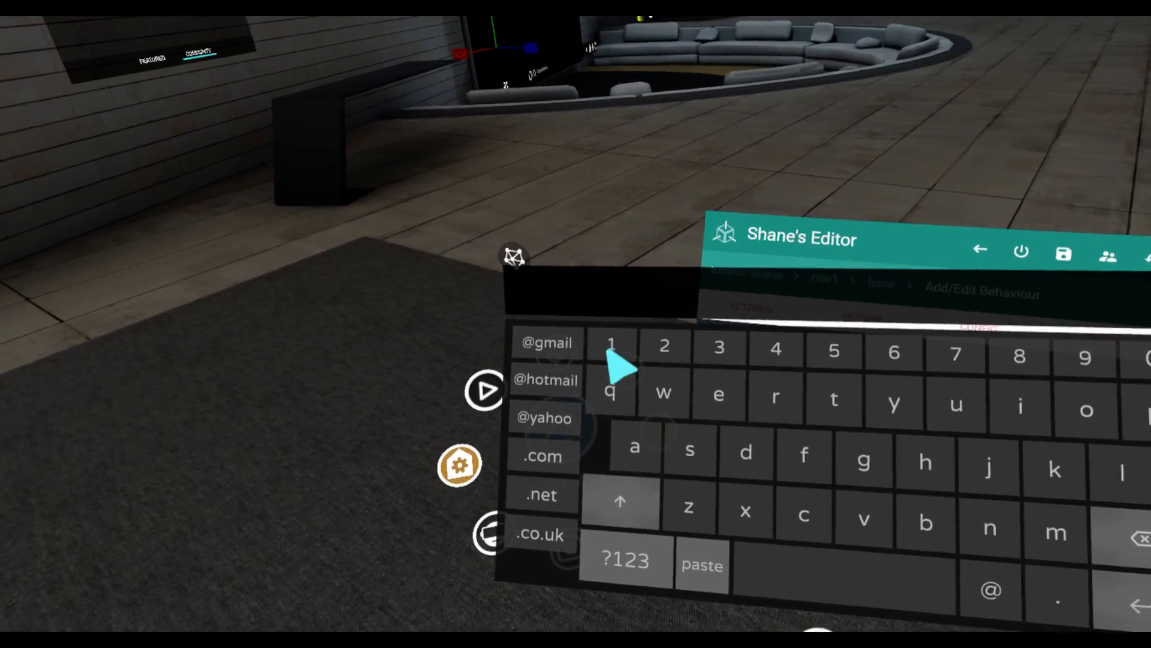
pyautogui.click(605, 346)
pyautogui.click(711, 586)
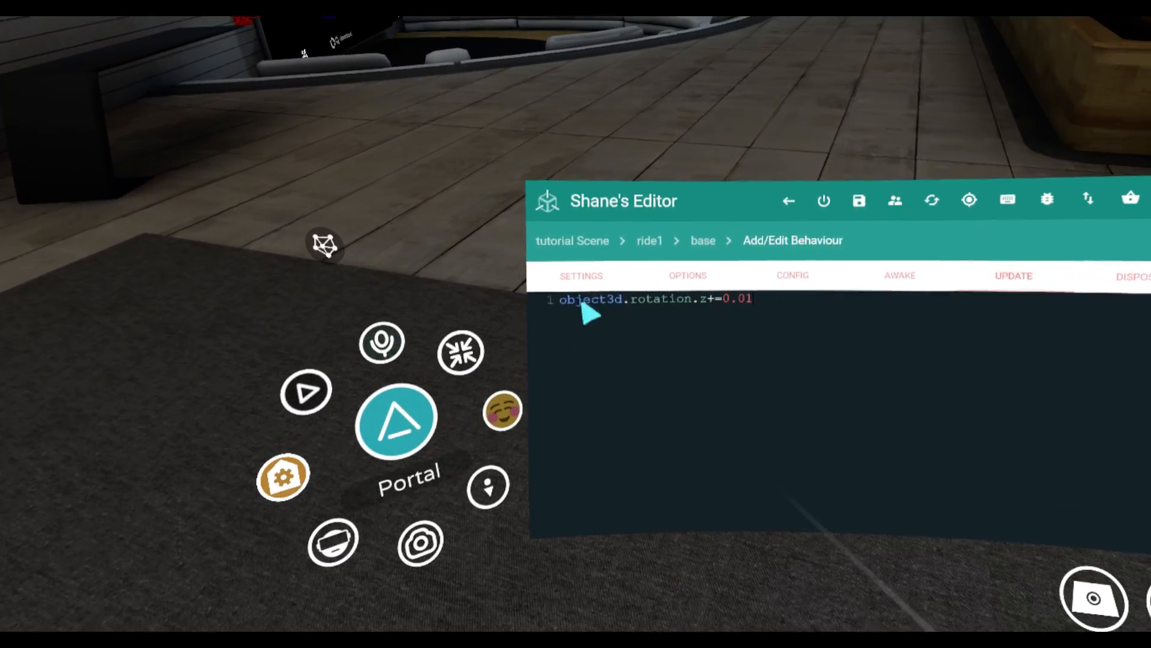
# Save the edited ride spin behaviour from its settings and return to the base group
pyautogui.click(581, 275)
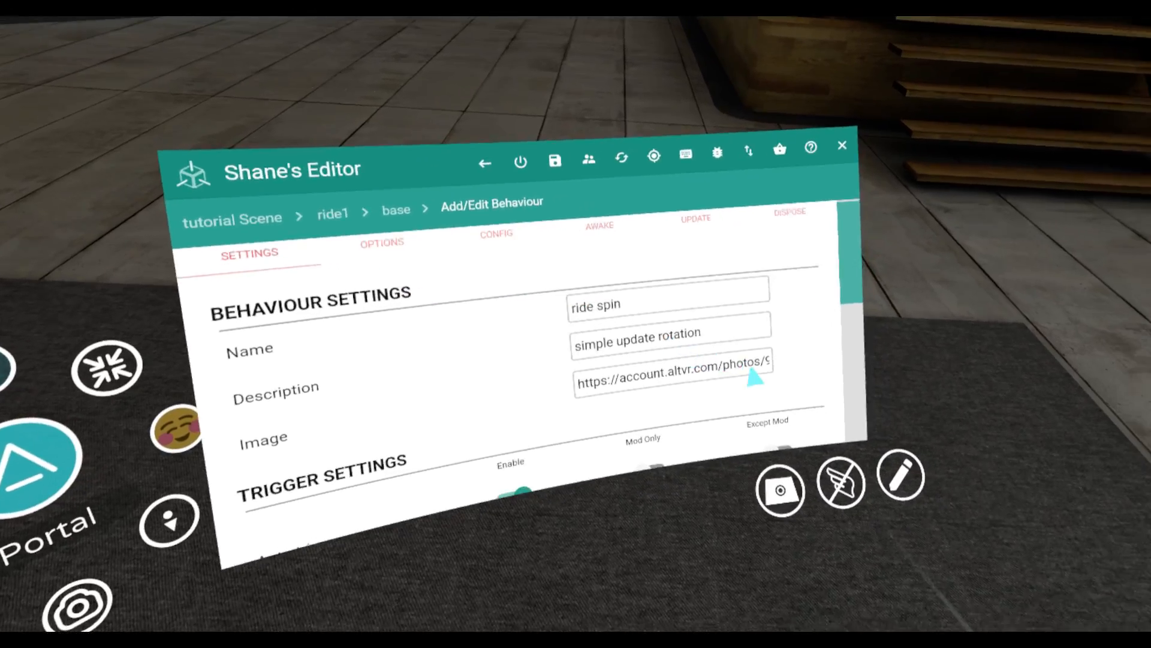
pyautogui.scroll(-10, 754, 377)
pyautogui.click(694, 415)
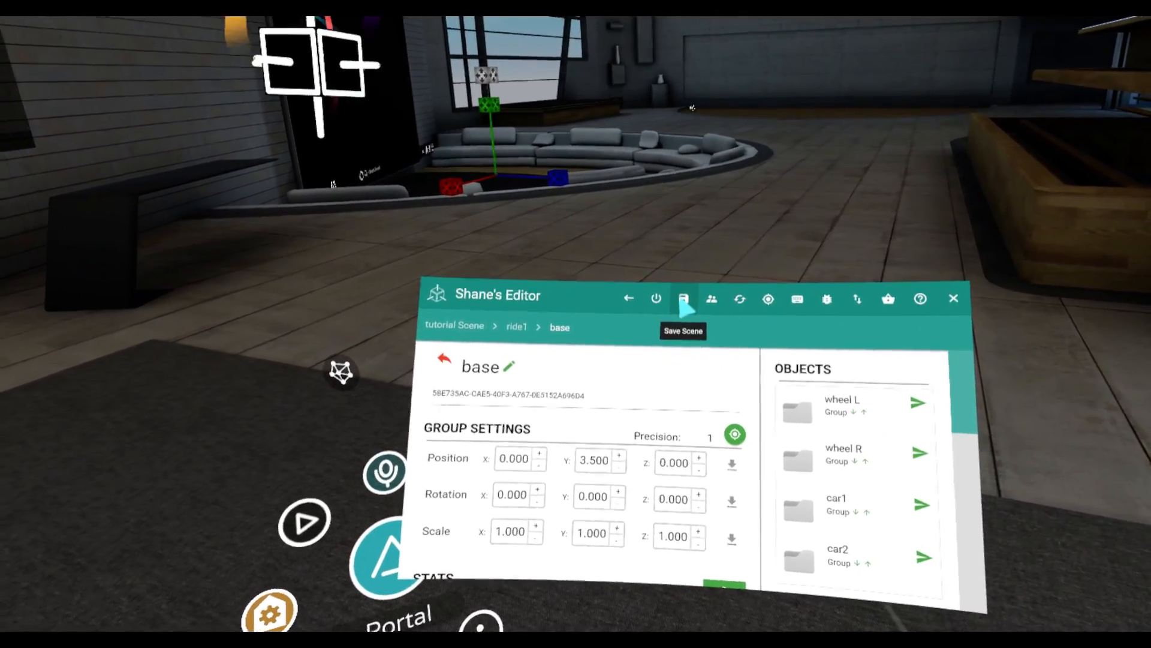
# Save the current tutorial scene, overwriting its saved version, and close the editor to view the ride
pyautogui.click(684, 300)
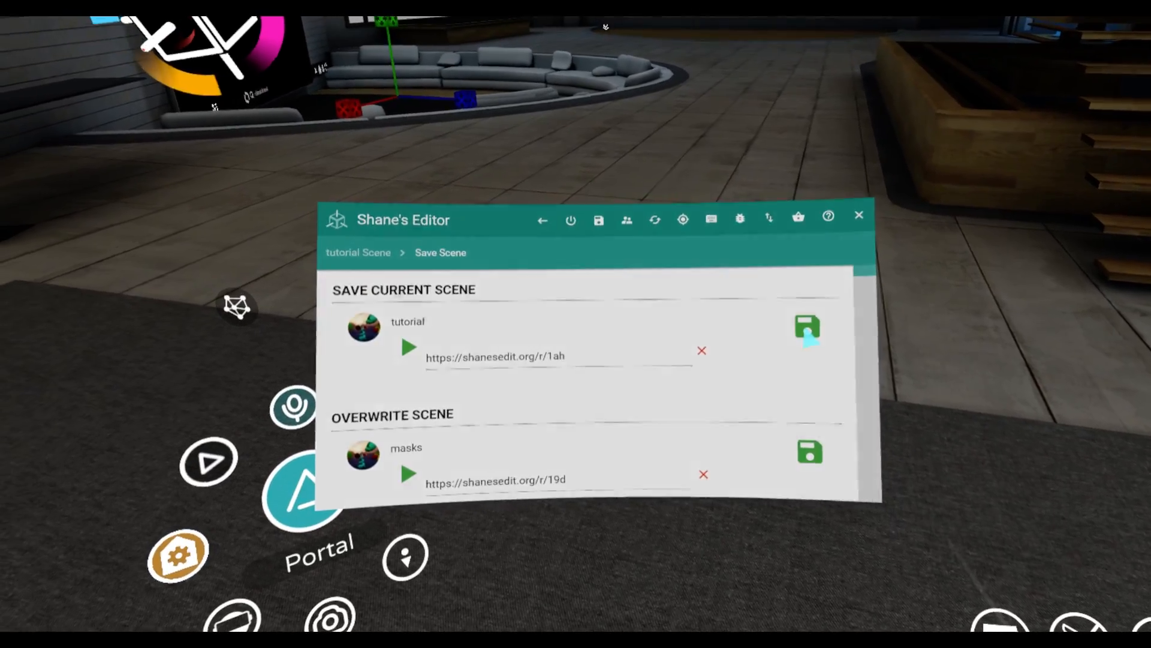
pyautogui.click(807, 330)
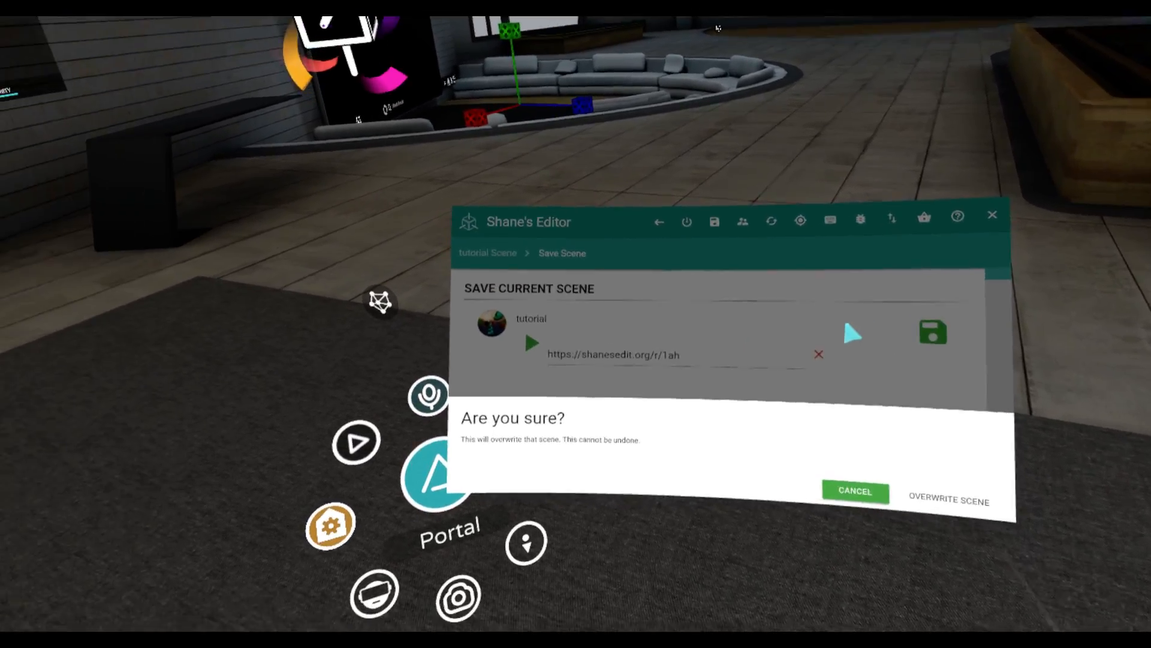
pyautogui.click(743, 394)
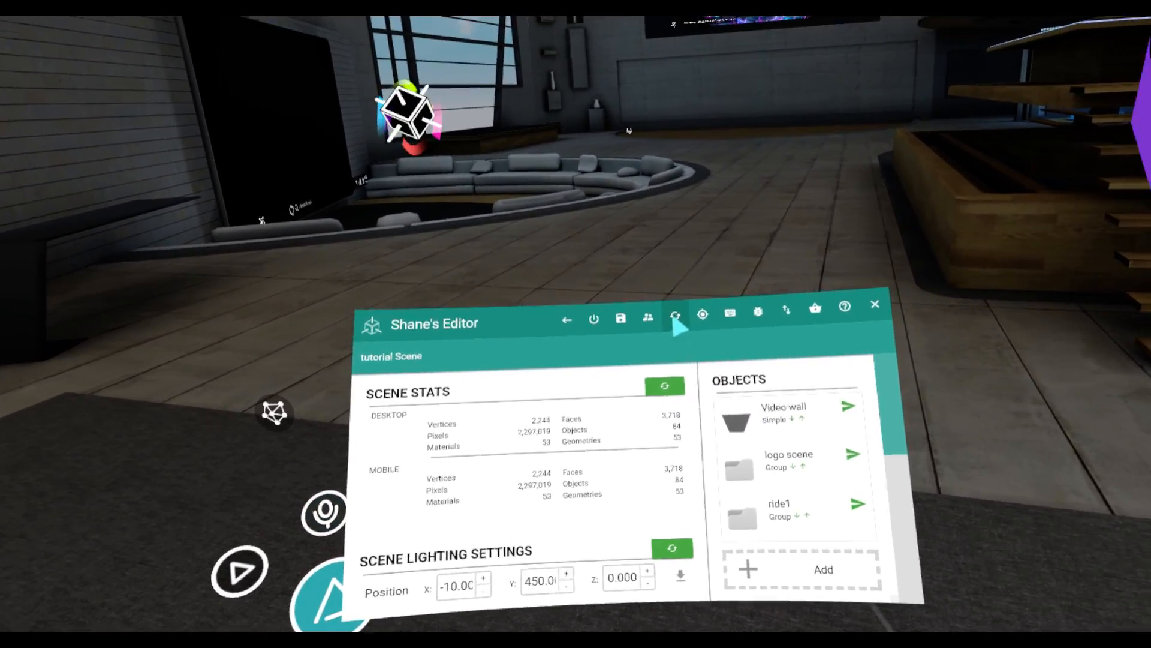
pyautogui.click(676, 320)
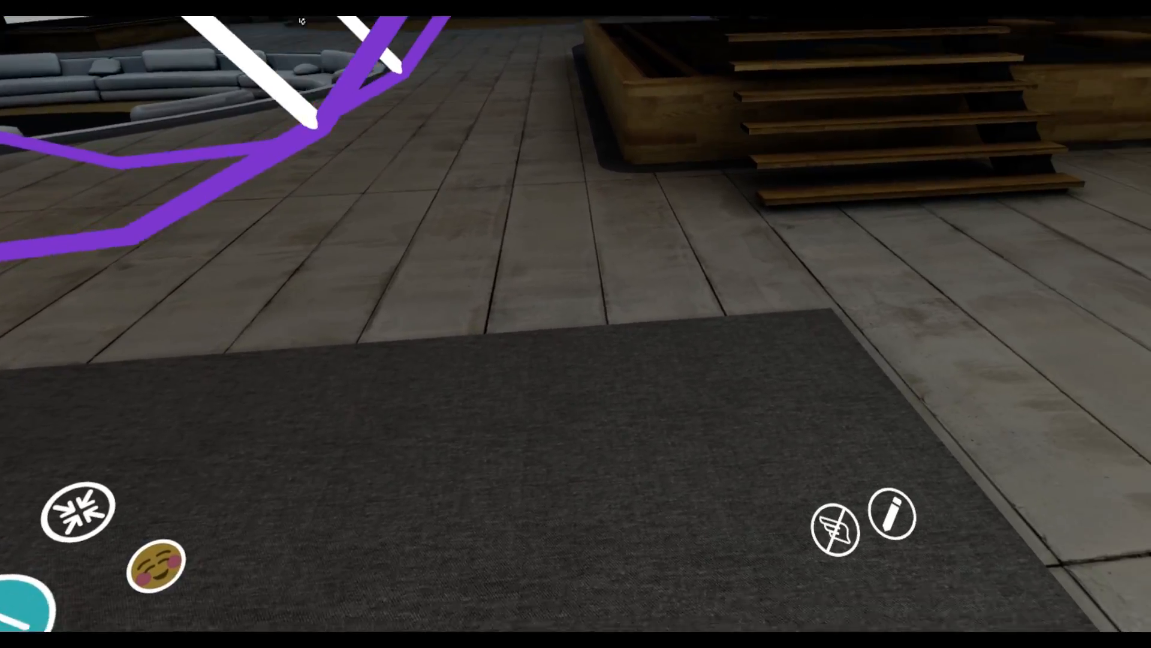
# Reopen the editor and add the saved private ride spin behaviour to the car1 group inside ride1's base group
pyautogui.click(767, 393)
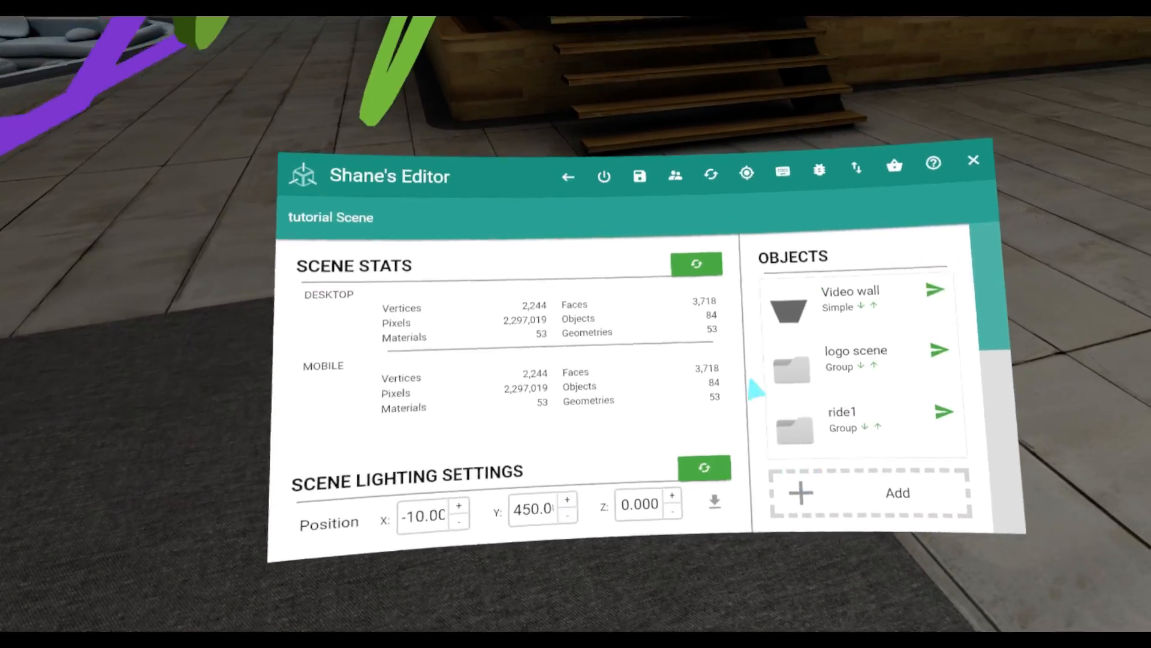
pyautogui.click(711, 383)
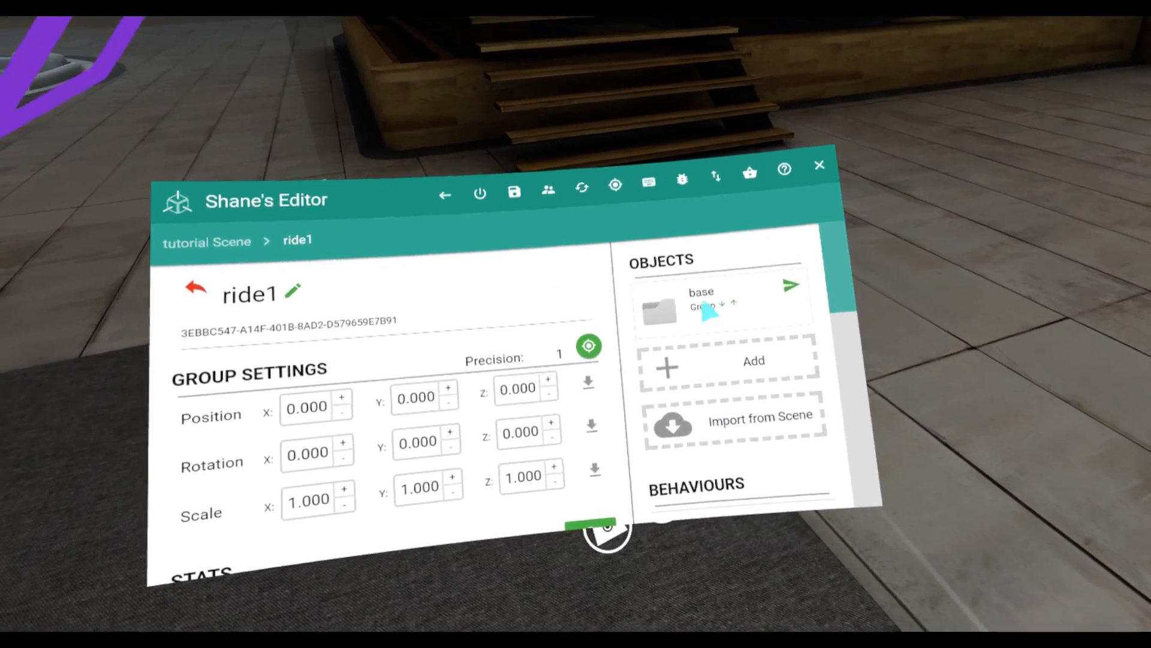
pyautogui.click(703, 307)
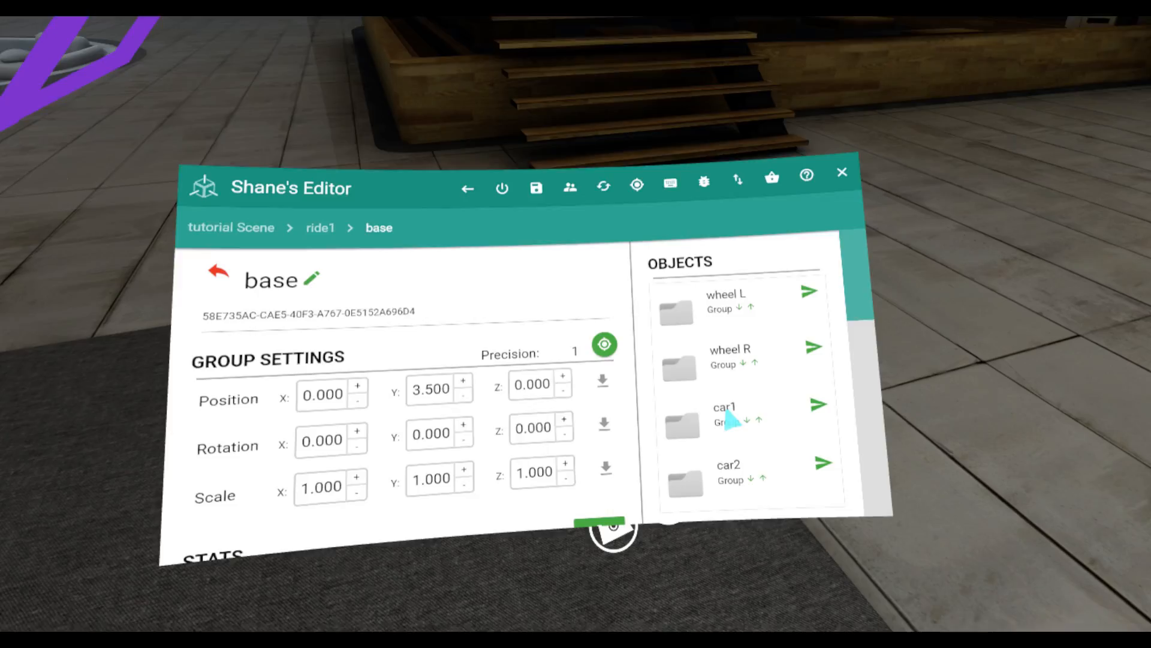
pyautogui.click(722, 417)
pyautogui.scroll(-5, 746, 389)
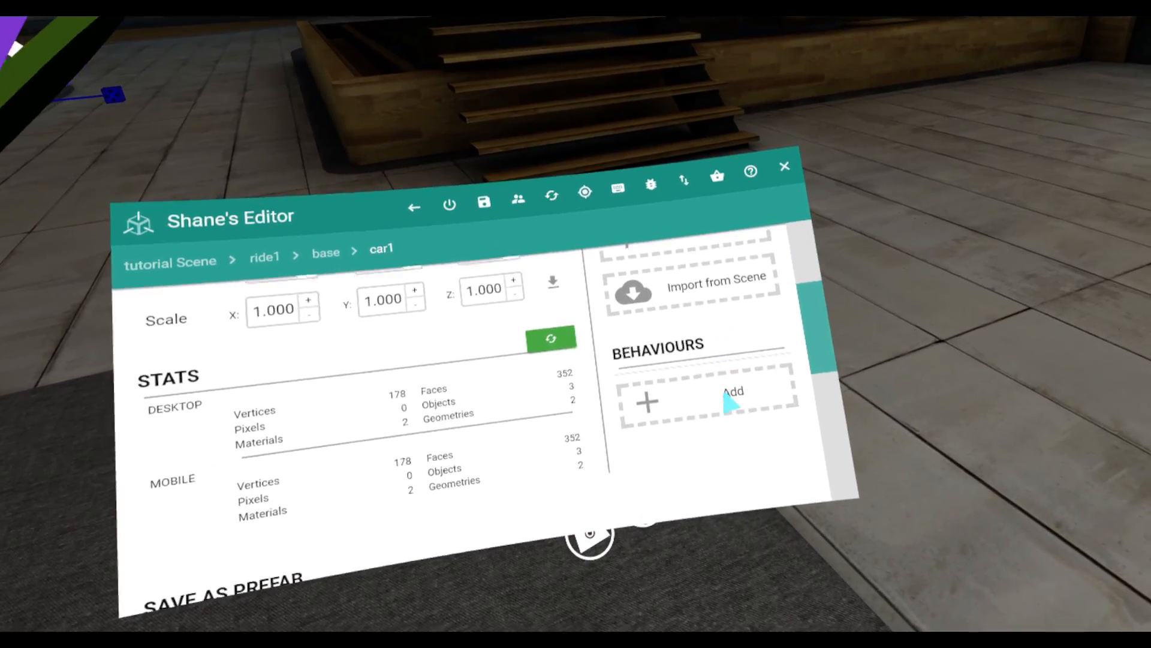
pyautogui.click(742, 405)
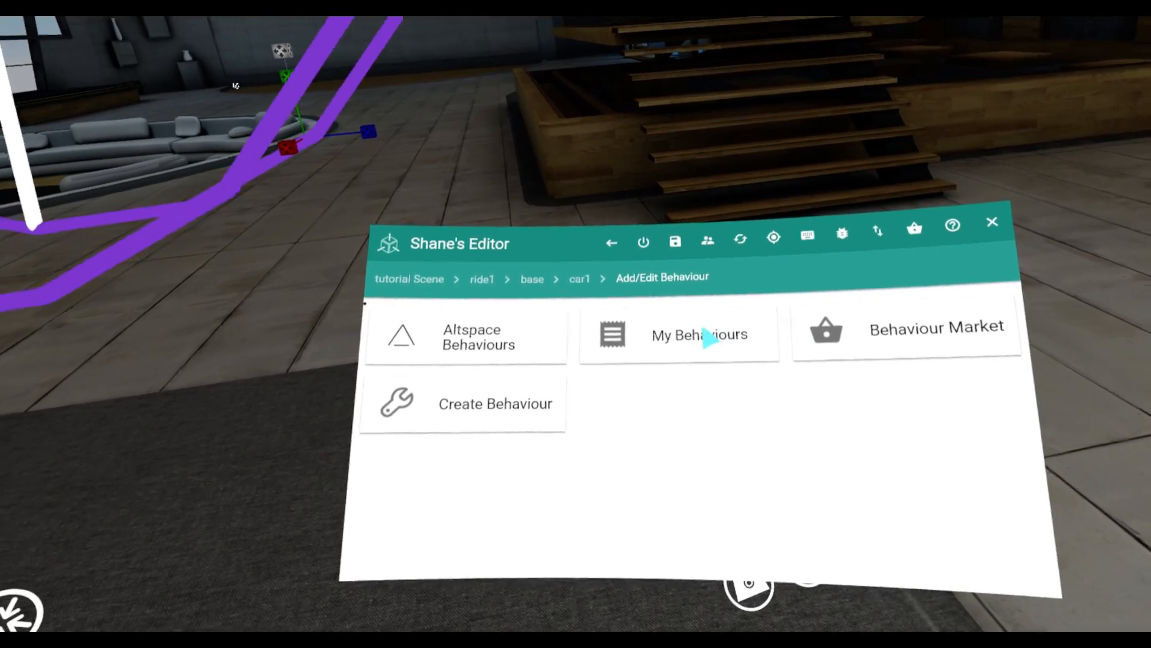
pyautogui.click(709, 339)
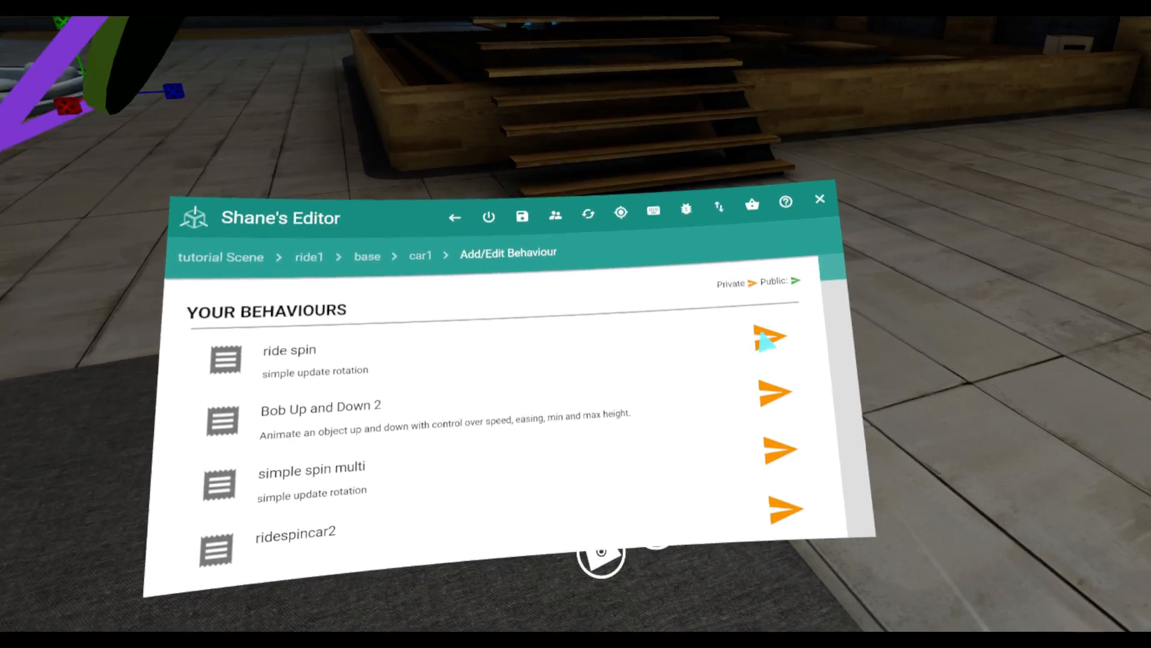
pyautogui.click(766, 337)
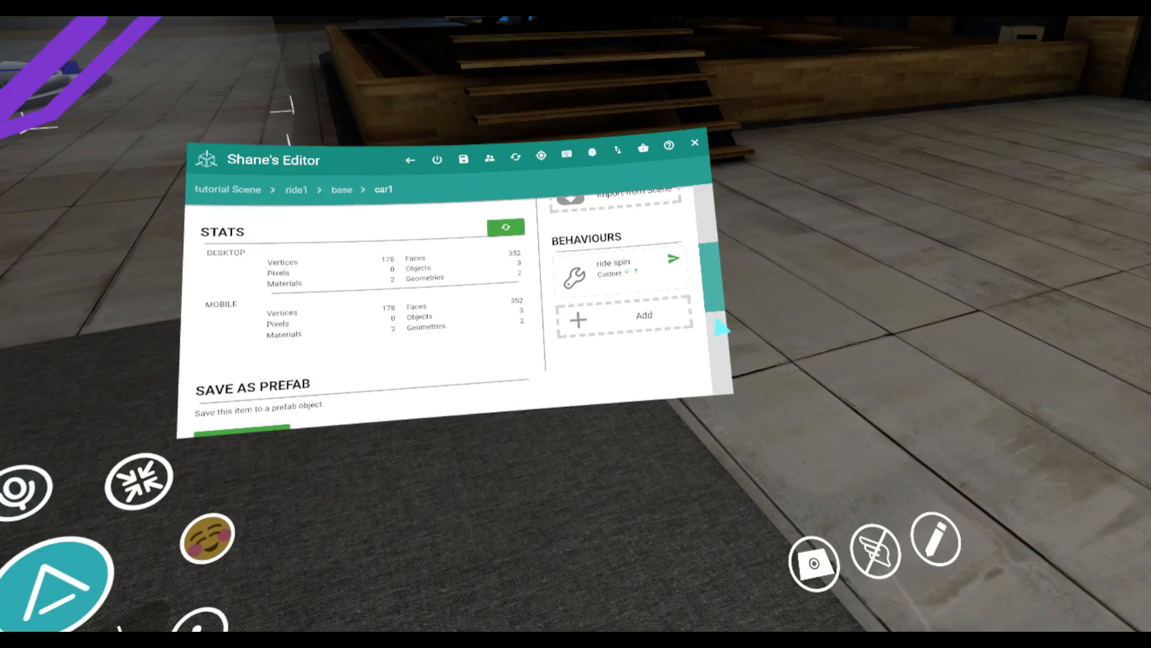
# Open the ride spin behaviour on the car1 group and rename it to "car spin"
pyautogui.click(612, 267)
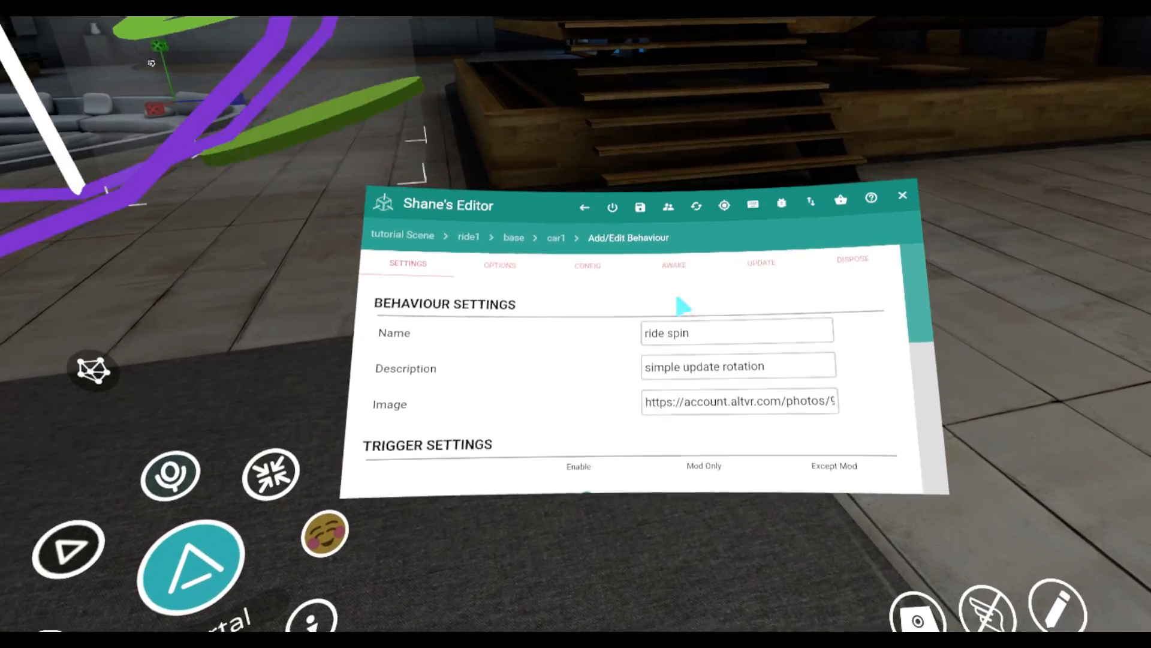
pyautogui.click(658, 325)
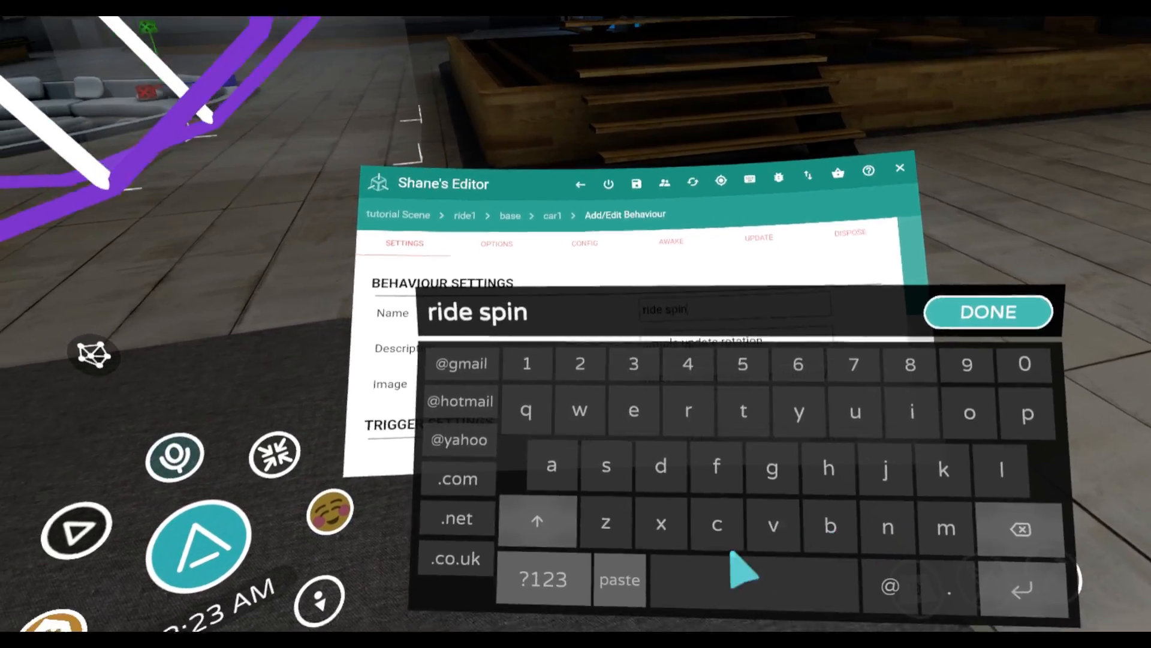
pyautogui.doubleClick(643, 342)
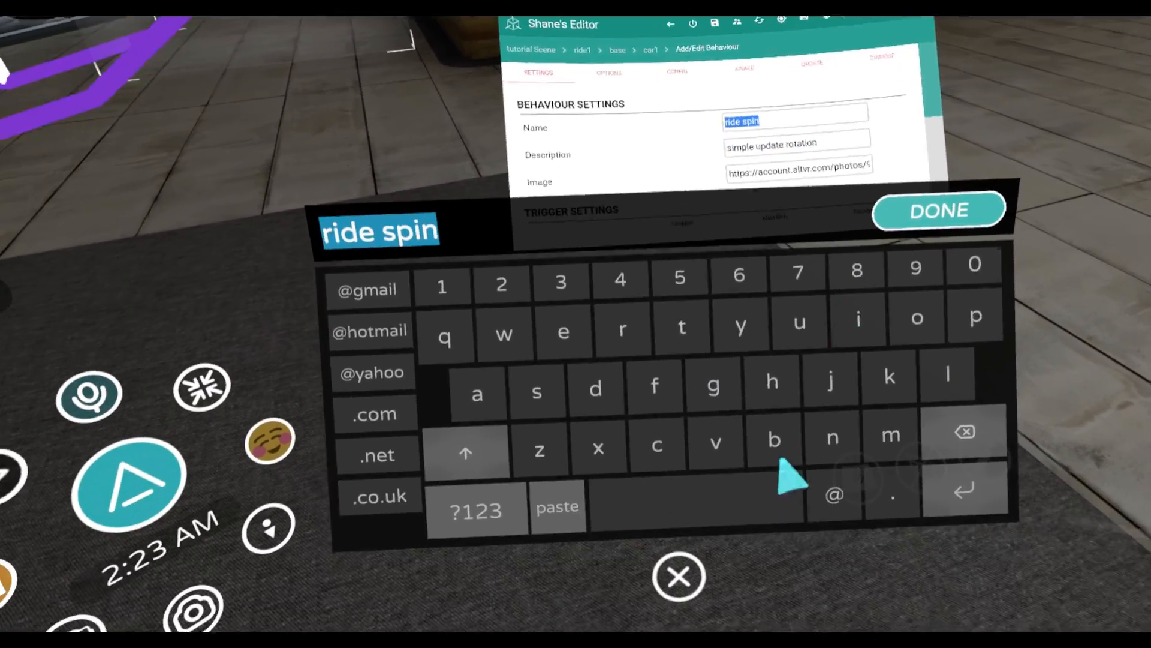
pyautogui.click(678, 576)
pyautogui.click(646, 245)
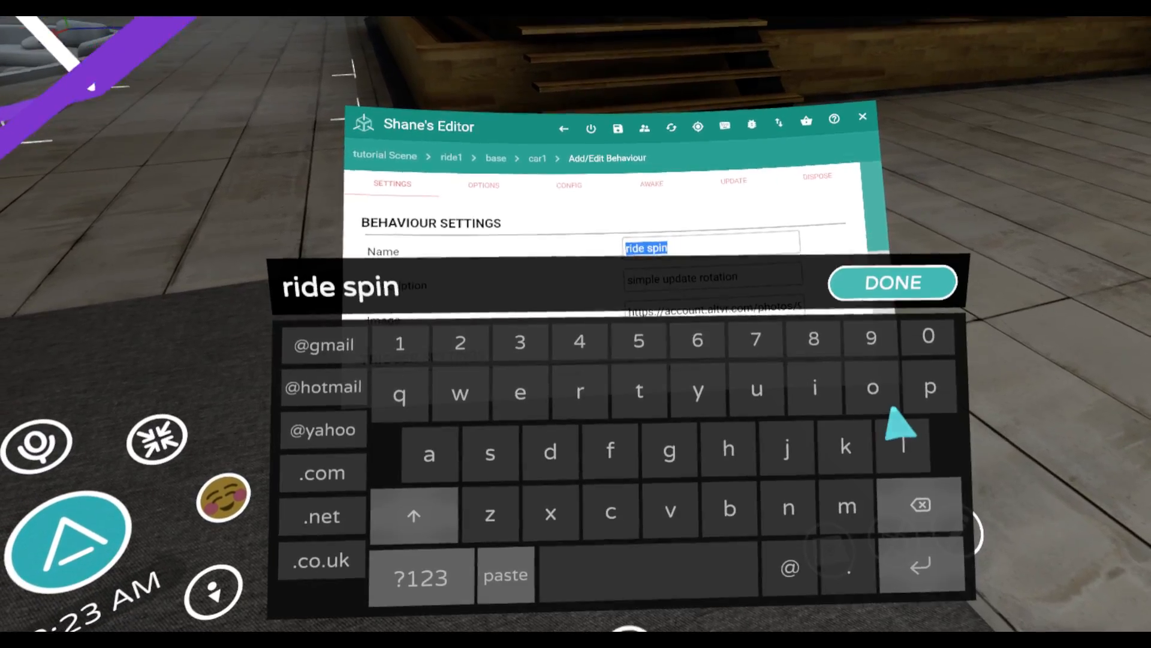
pyautogui.write('car')
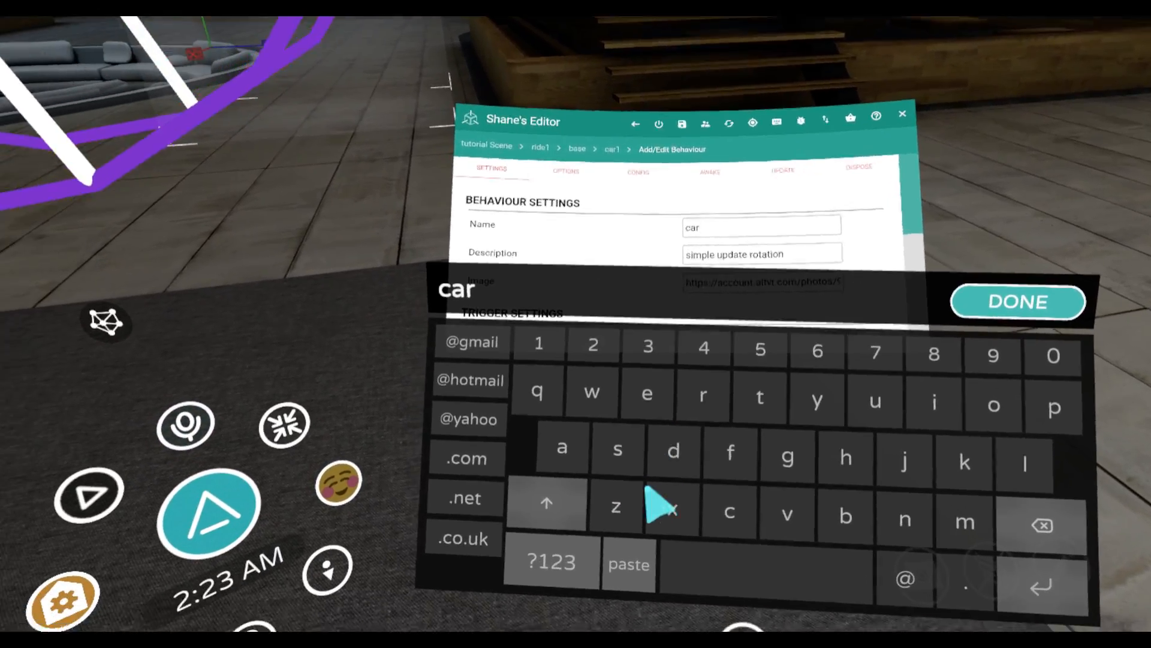
pyautogui.write('spin')
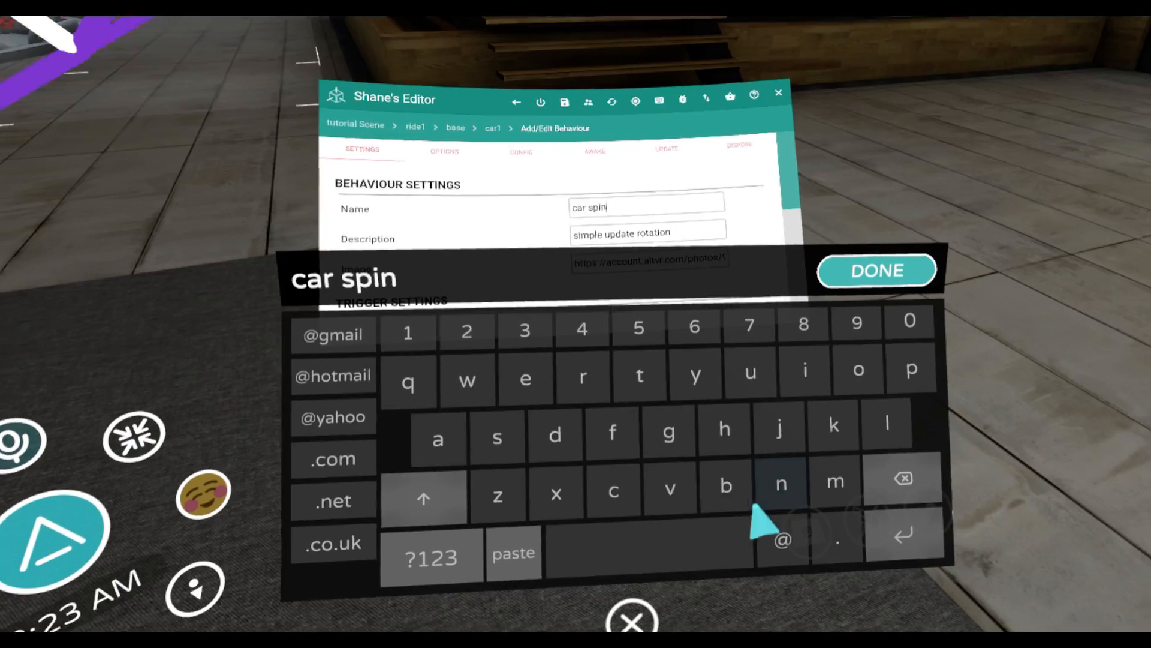
pyautogui.click(861, 544)
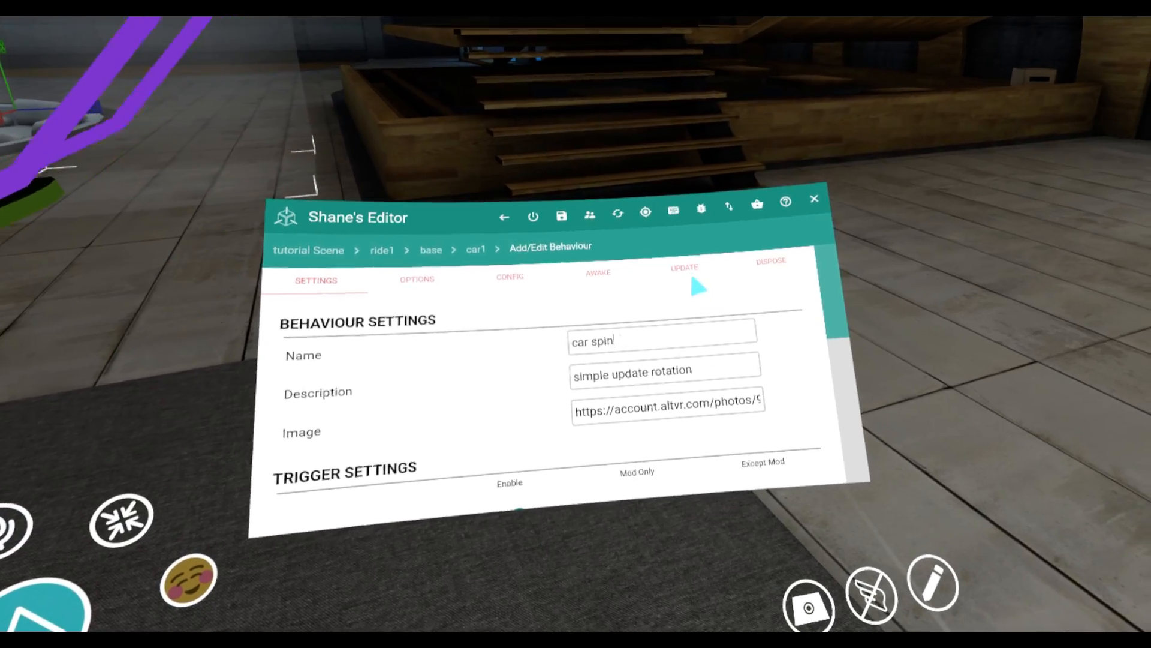
# Make the z rotation increment in the behaviour's update script negative, so it reads object3d.rotation.z+=-0.01
pyautogui.click(686, 274)
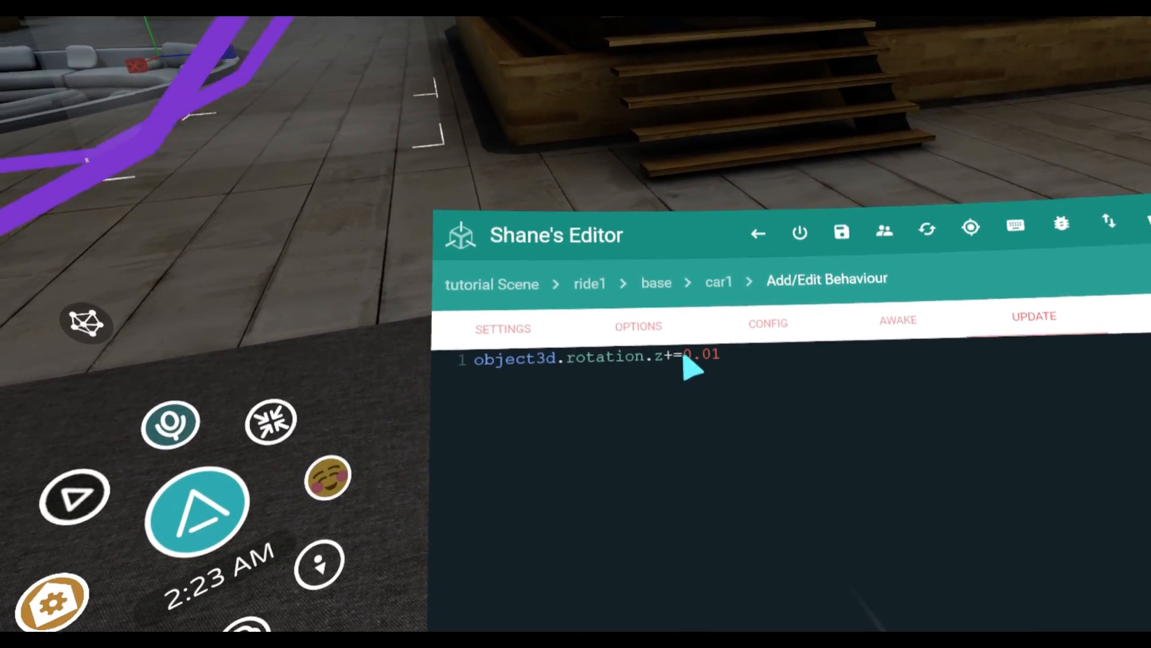
pyautogui.click(689, 377)
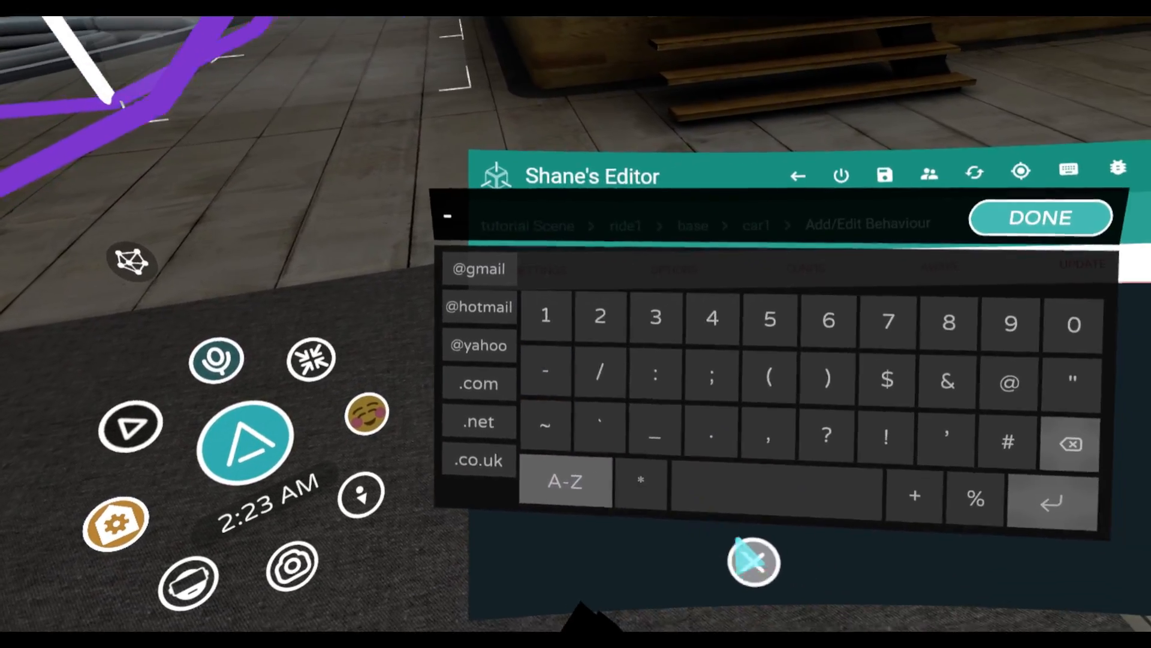
pyautogui.click(753, 561)
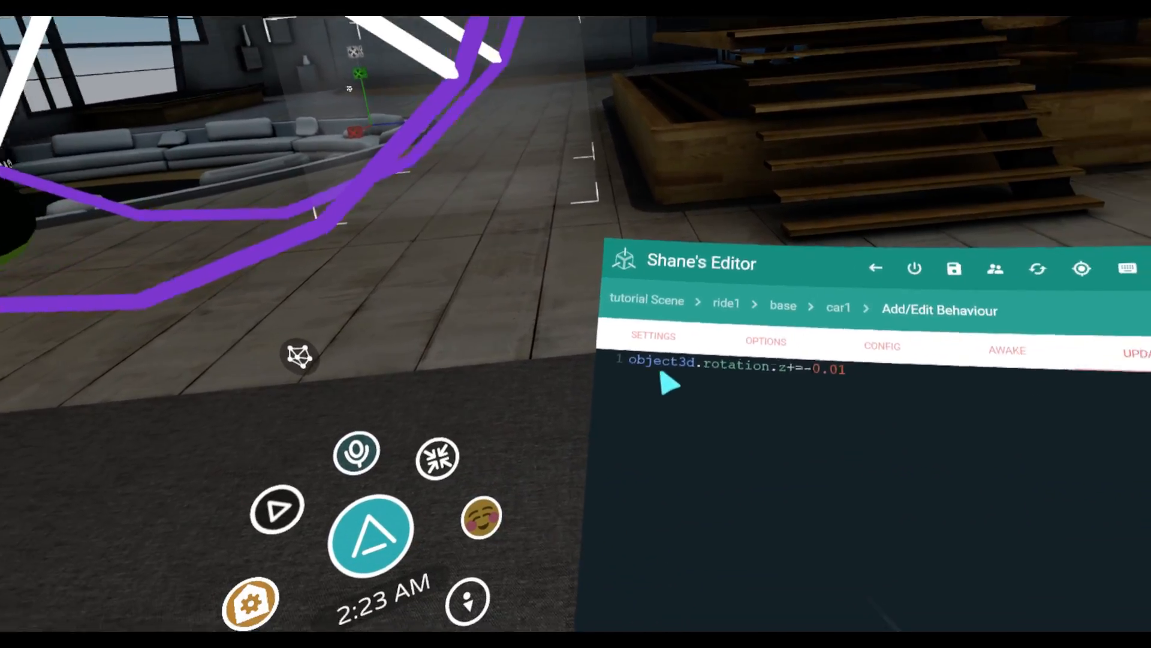
# Save the edited car spin behaviour from its settings and return to the car1 group
pyautogui.click(627, 349)
pyautogui.scroll(-10, 701, 405)
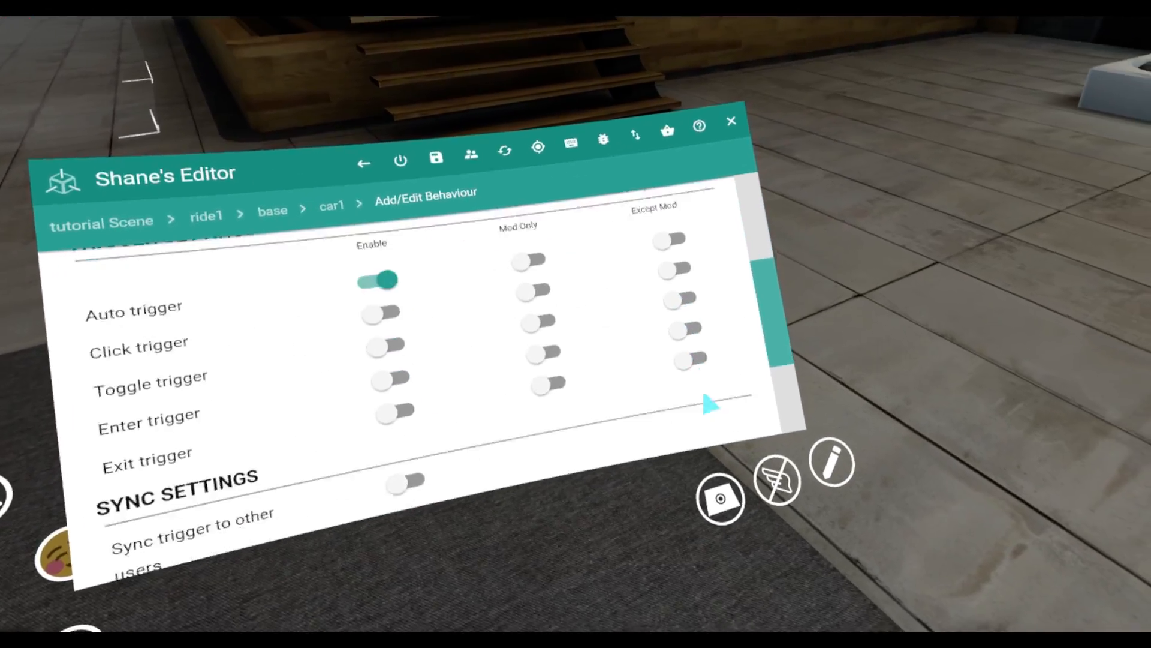
pyautogui.click(690, 411)
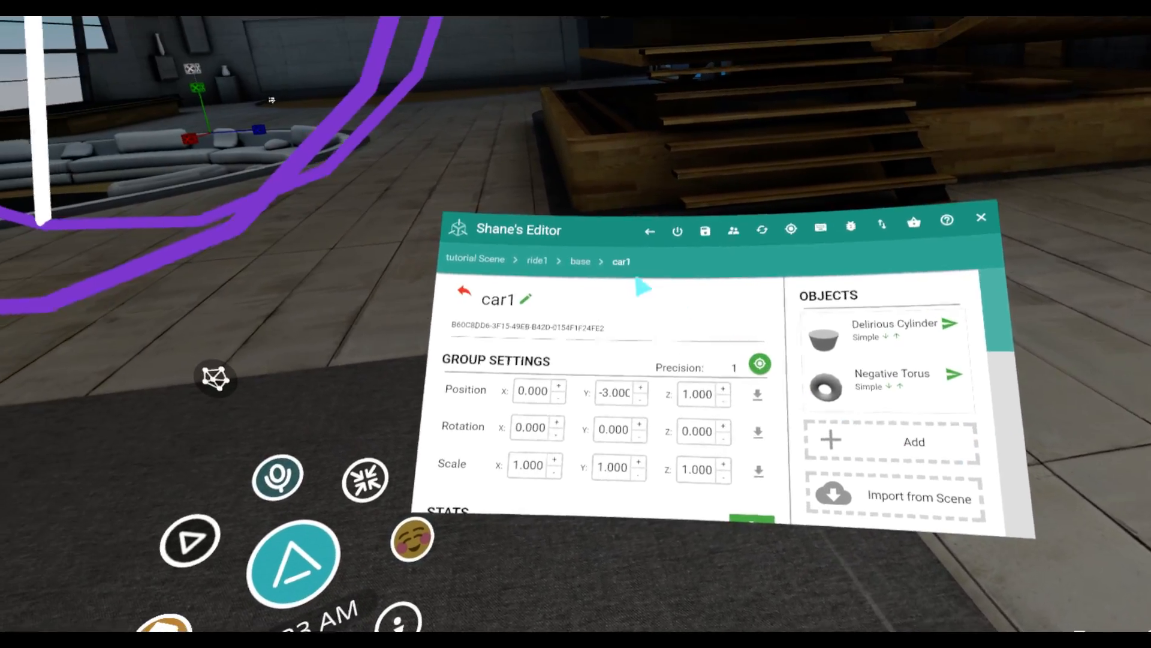
# Open the car2 group in the base group and add the saved private car spin behaviour to it
pyautogui.click(596, 267)
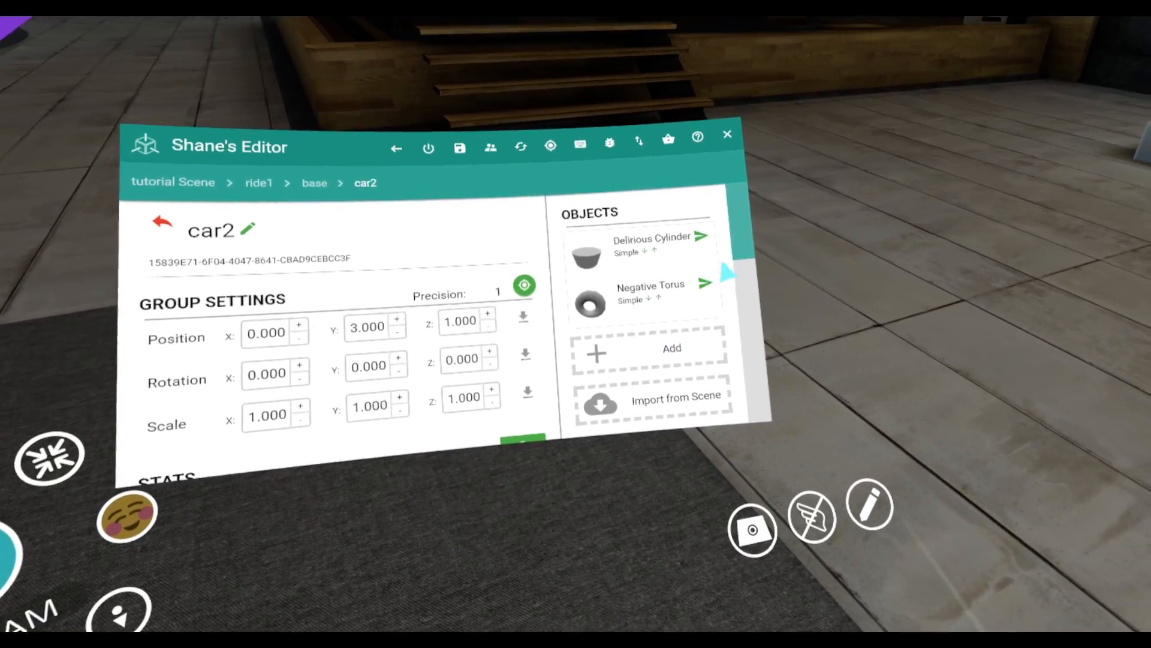
pyautogui.moveTo(729, 274); pyautogui.dragTo(726, 335)
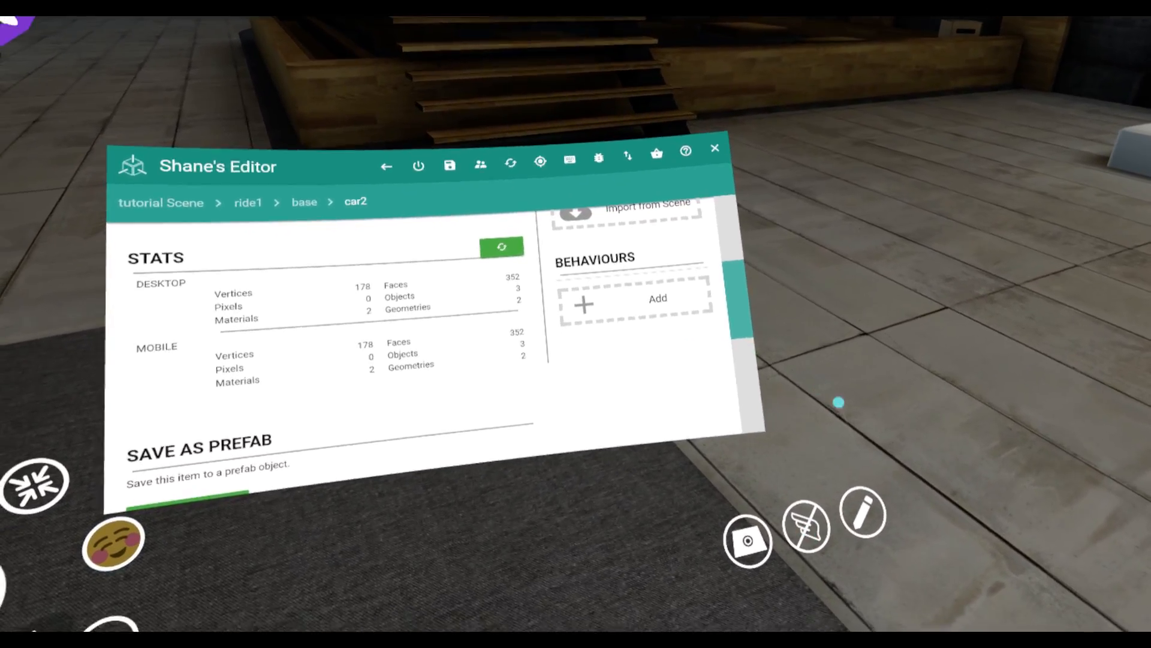
pyautogui.click(650, 302)
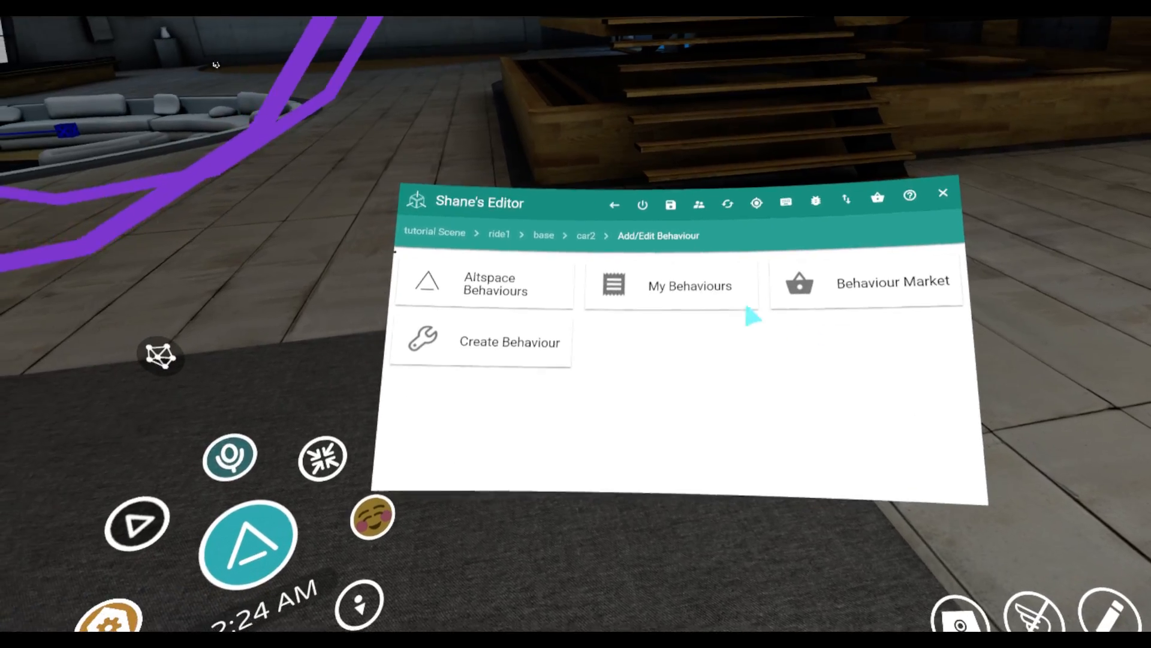
pyautogui.click(650, 305)
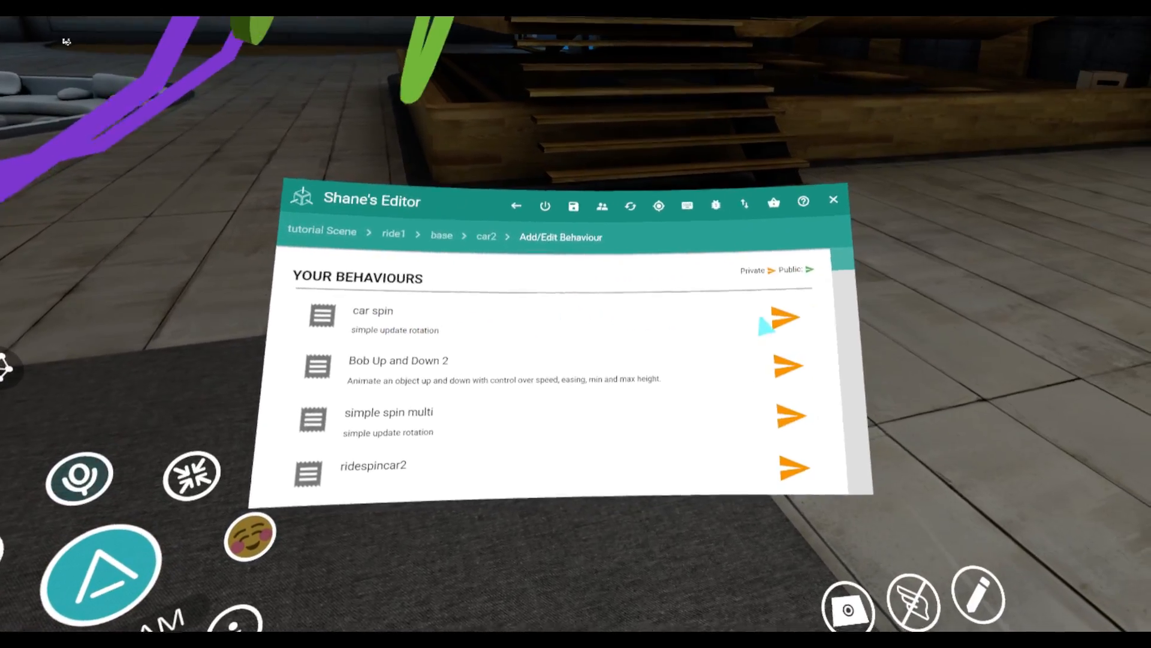
pyautogui.click(771, 321)
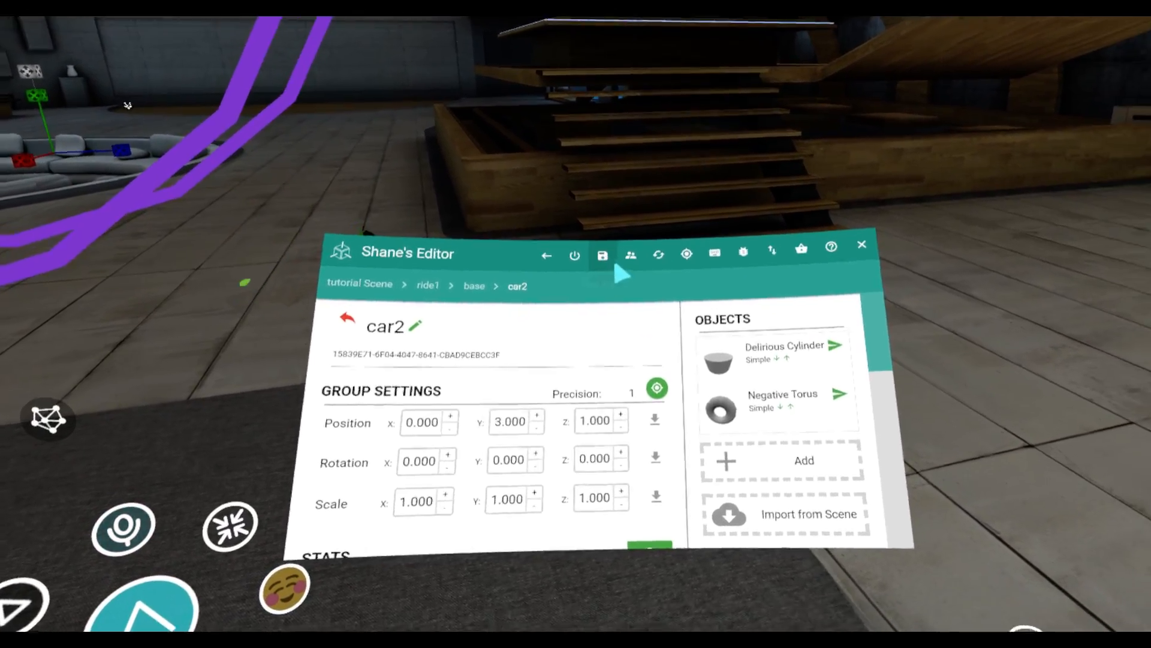
# Save the current tutorial scene, overwriting its saved version, and reload the scene
pyautogui.click(642, 266)
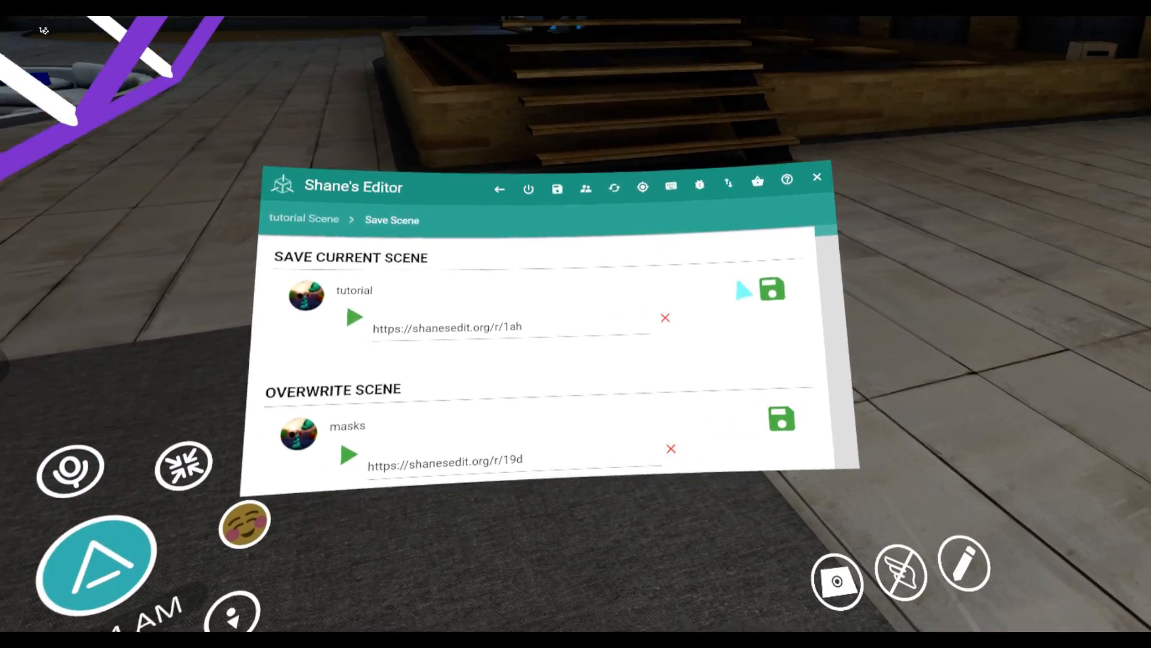
pyautogui.click(752, 289)
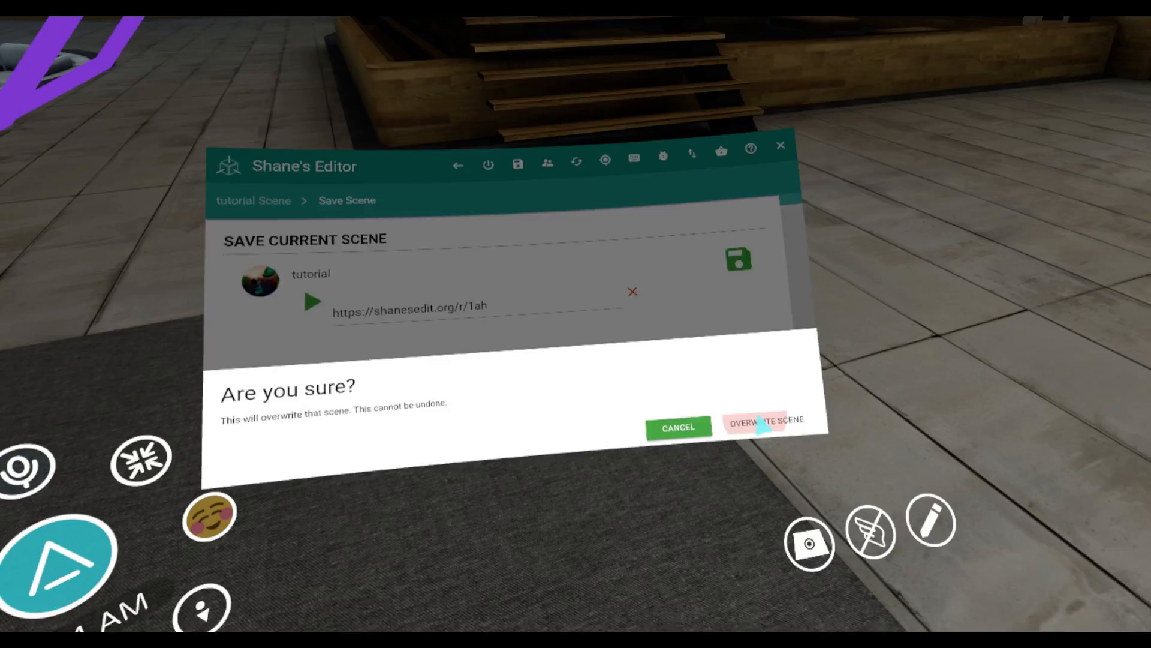
pyautogui.click(763, 419)
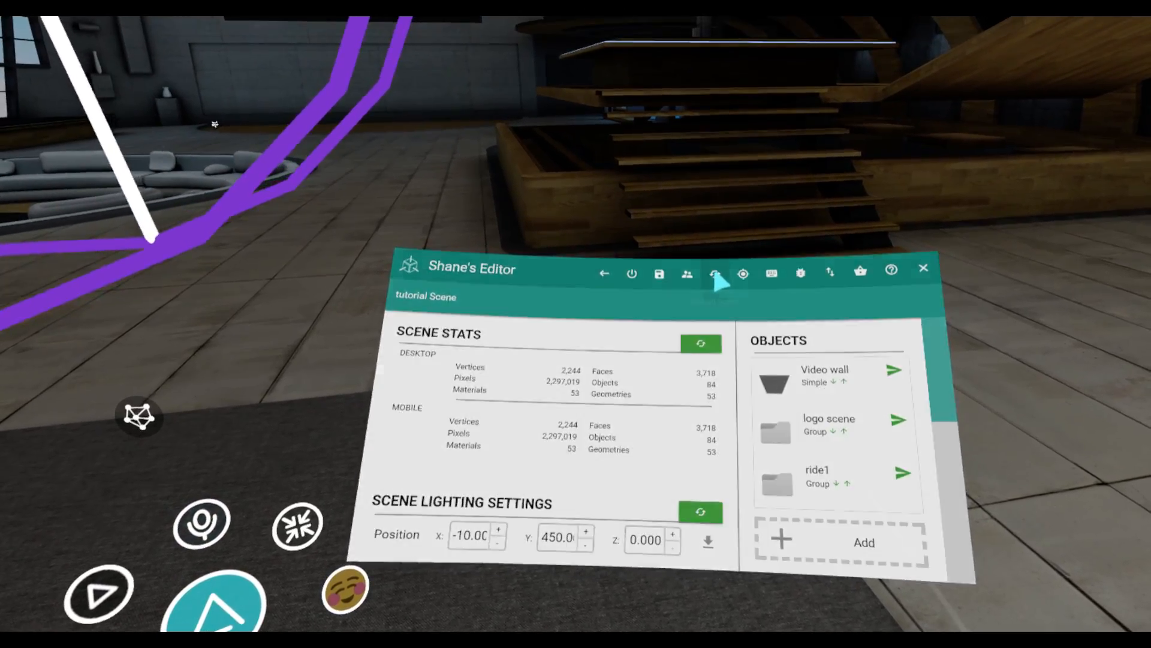
pyautogui.click(727, 226)
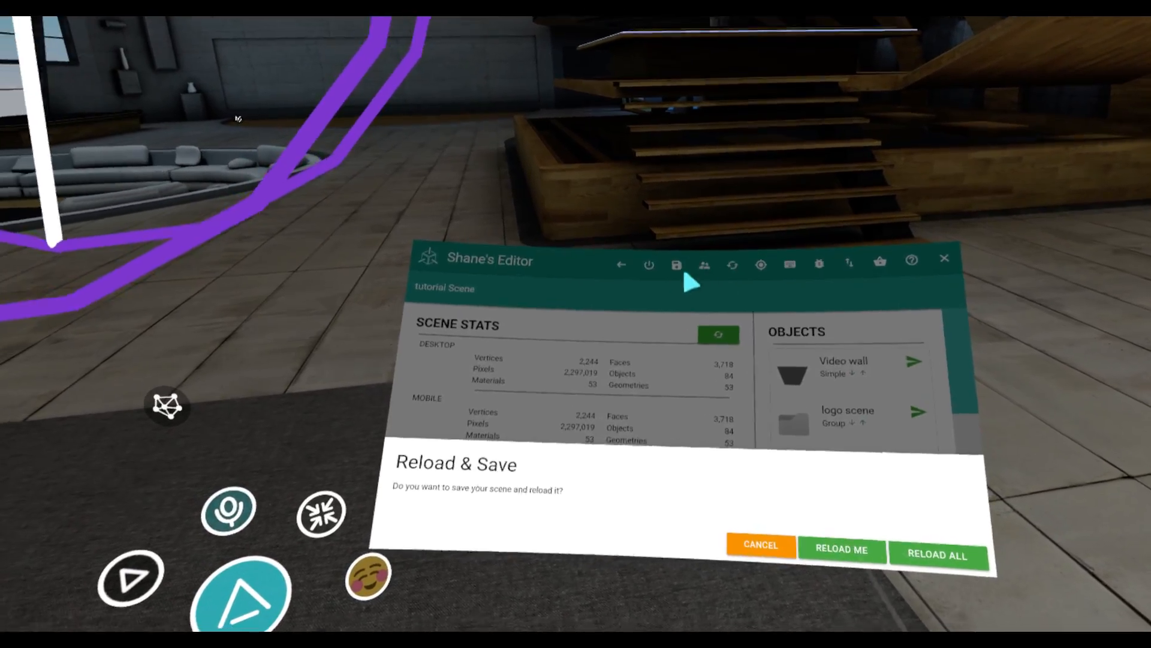
pyautogui.click(751, 422)
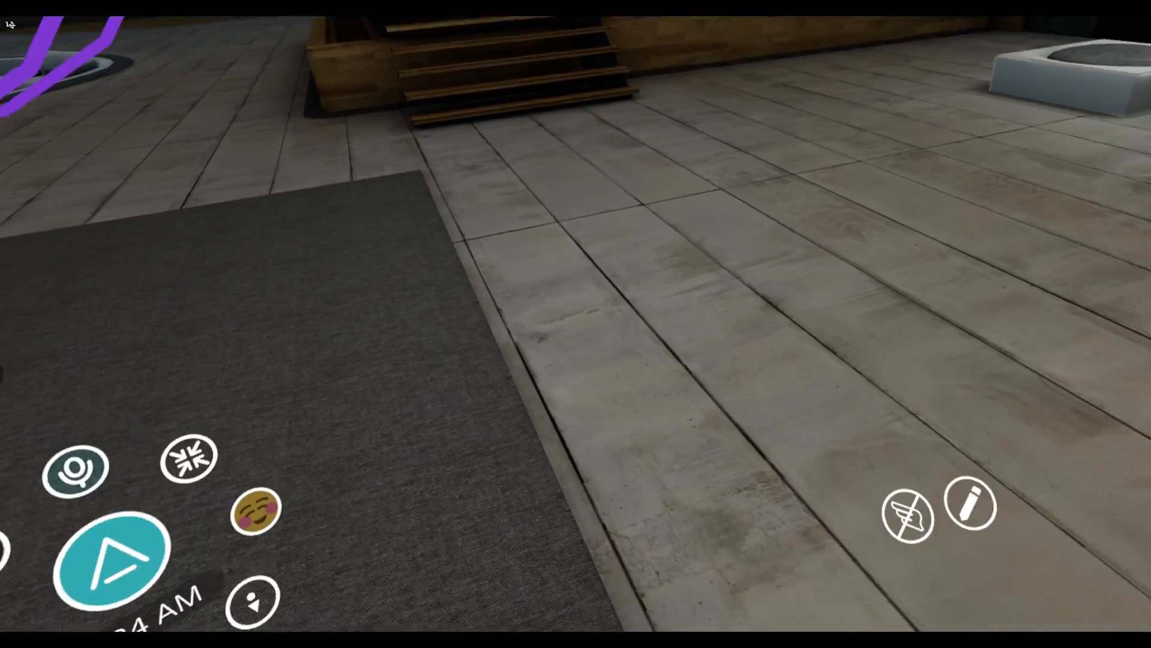
# Reopen the editor, open the ride1 group and set its adjustment precision to 10
pyautogui.click(762, 422)
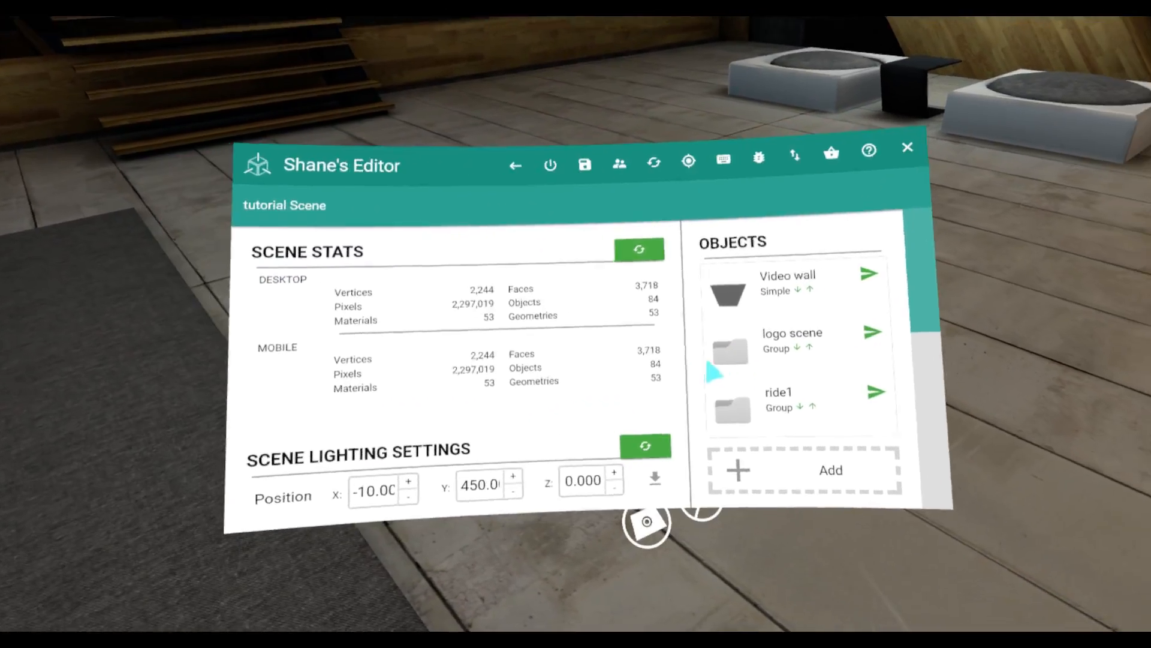
pyautogui.click(750, 405)
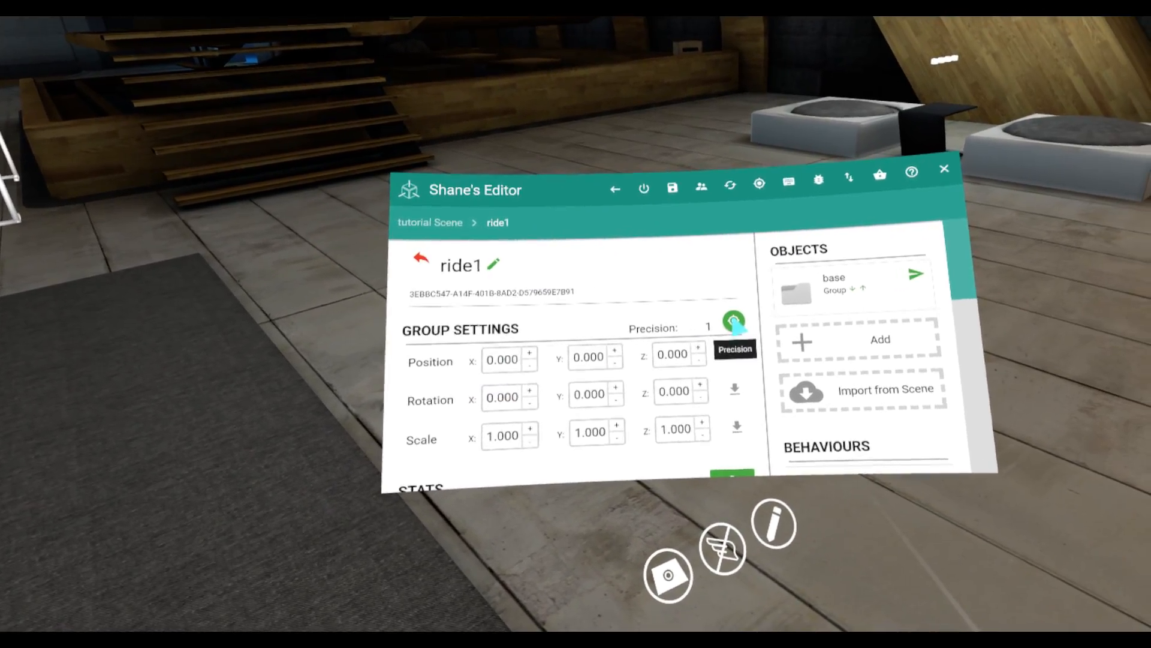
pyautogui.click(742, 325)
pyautogui.click(742, 325)
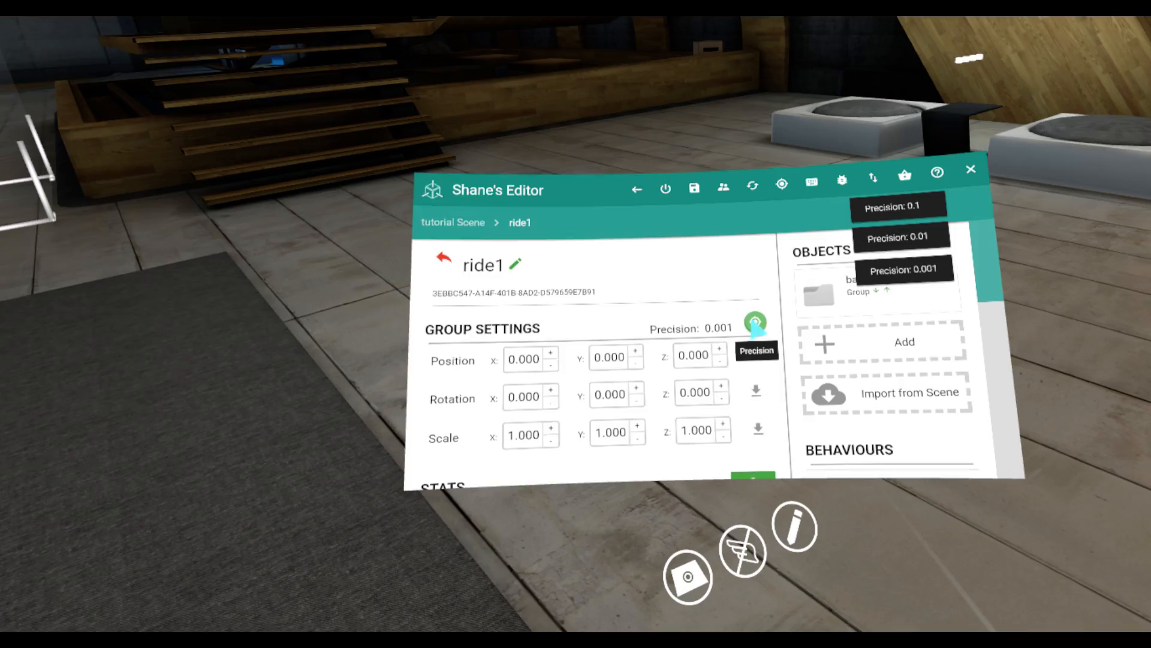
pyautogui.click(755, 322)
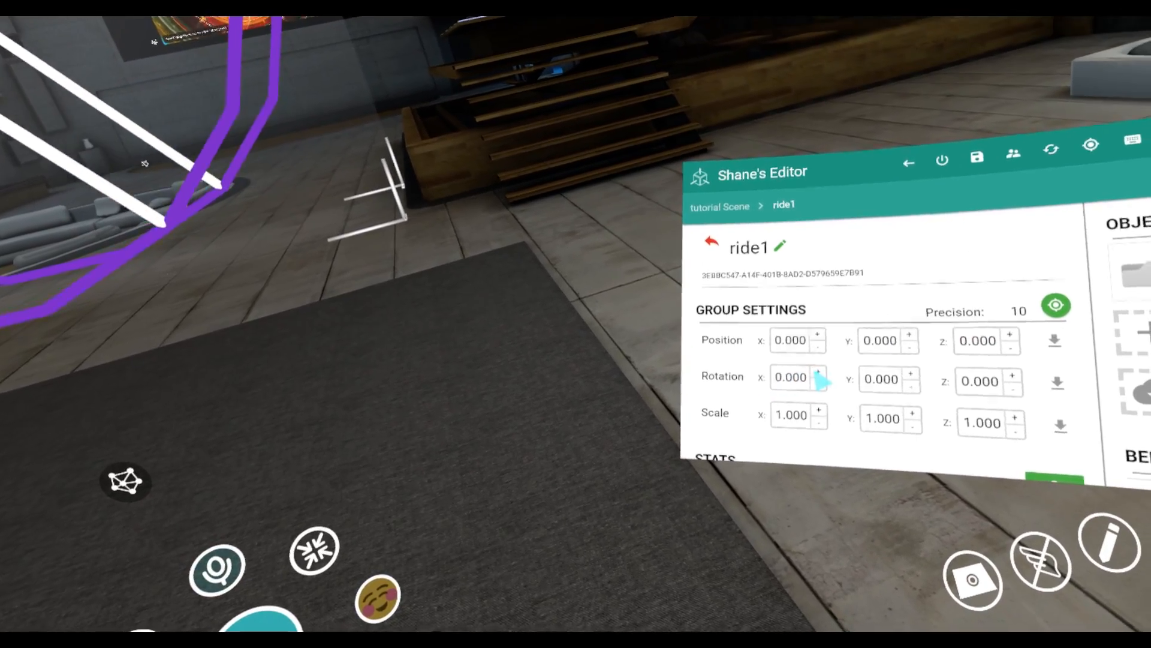
# Try rotating the whole ride1 group to 10 on X, and set it back to 0
pyautogui.click(817, 379)
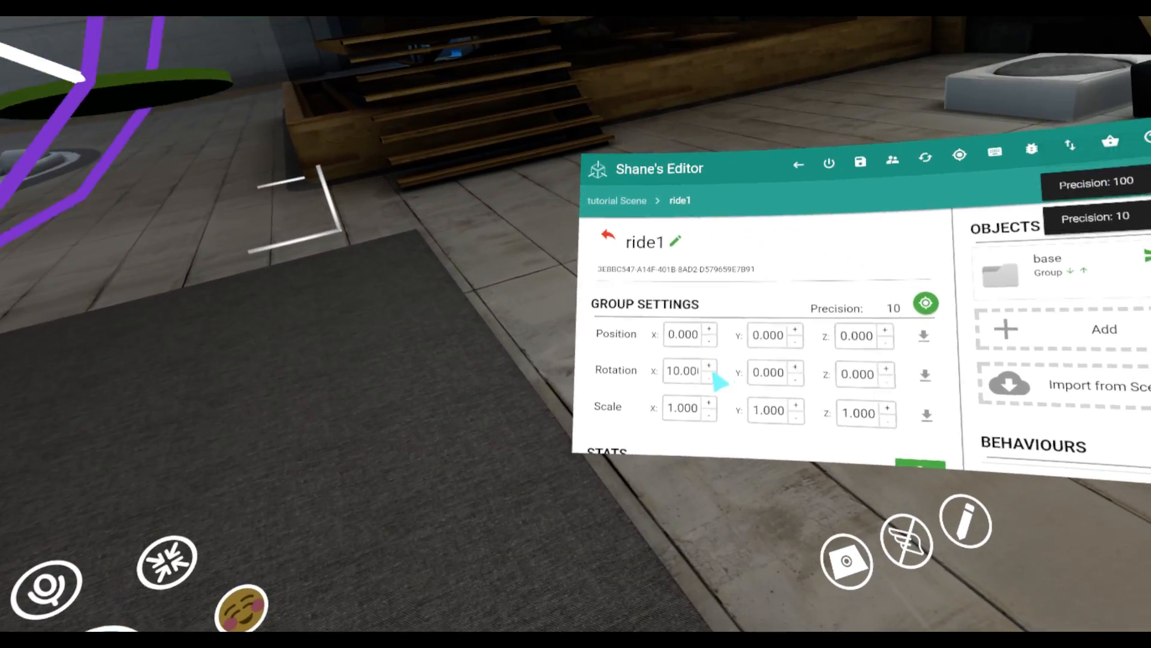
pyautogui.click(816, 388)
pyautogui.click(799, 368)
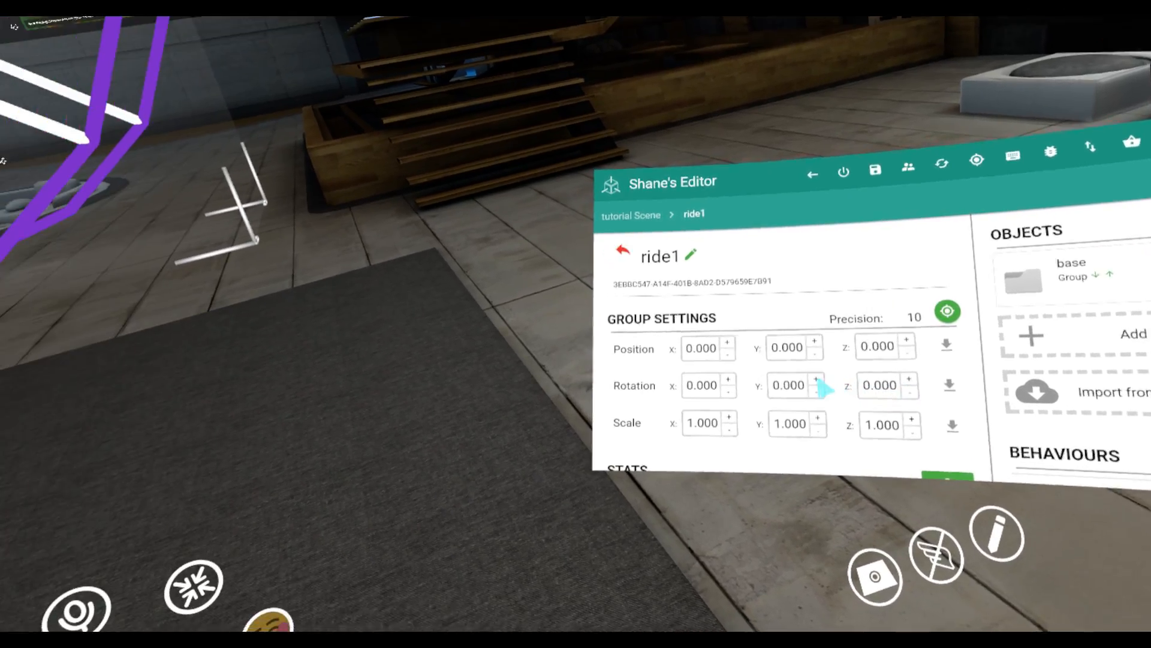
pyautogui.click(797, 384)
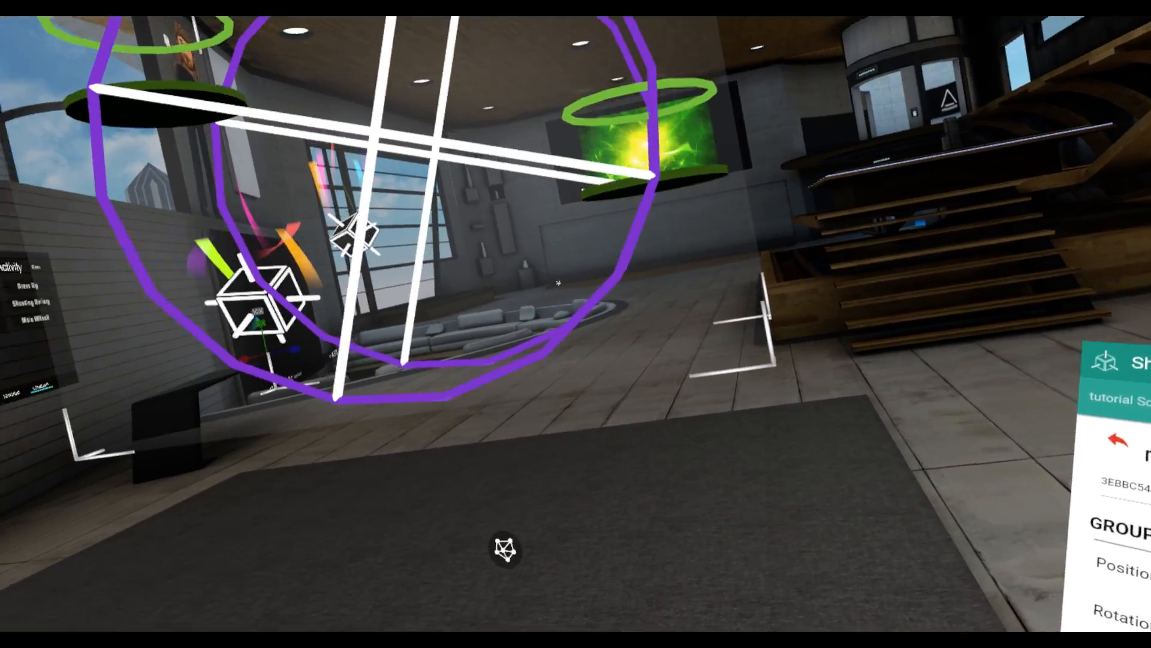